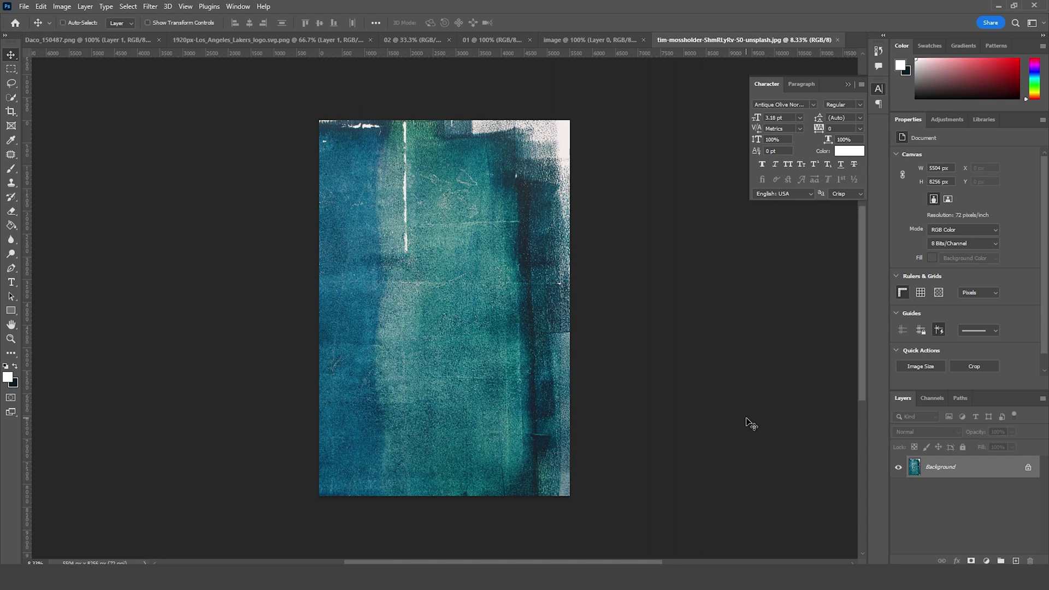
- Create a new 4 x 5 inch, 300 ppi RGB document and bring the dark crumpled-plastic texture image into it
key(ctrl+n)
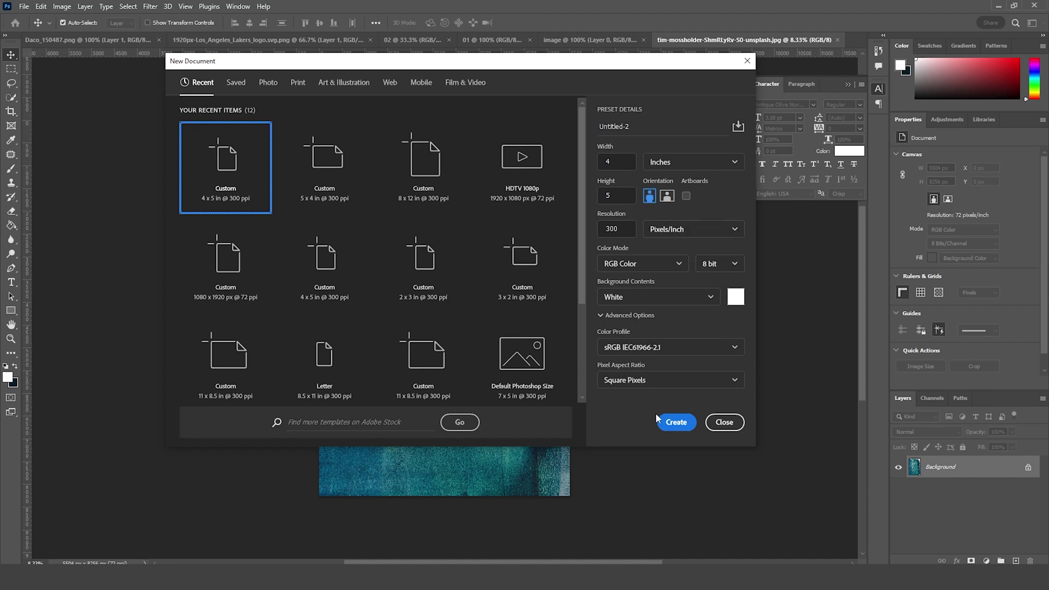
click(677, 422)
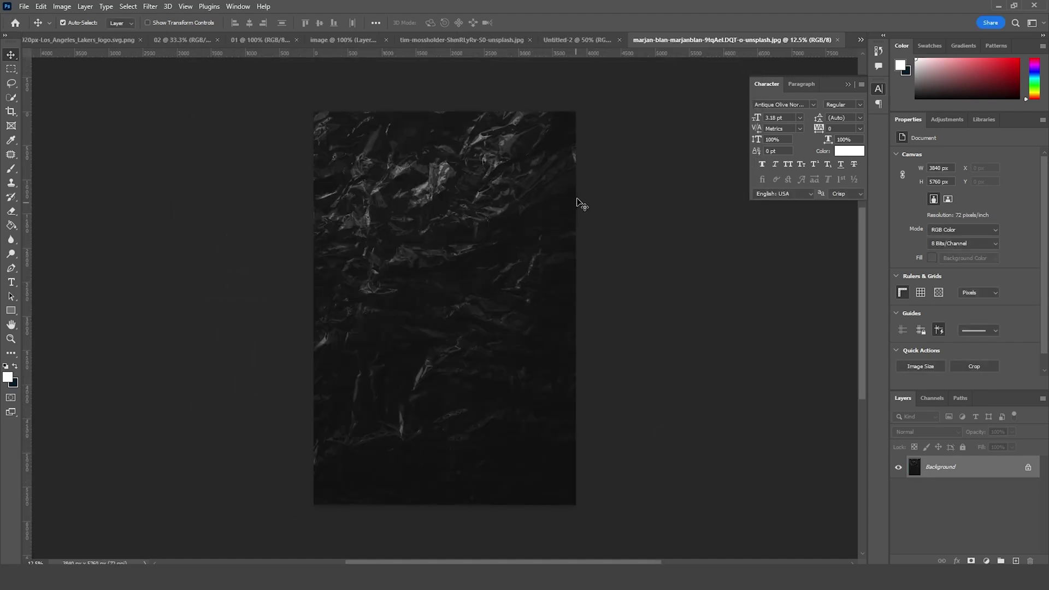
drag(511, 181, 478, 434)
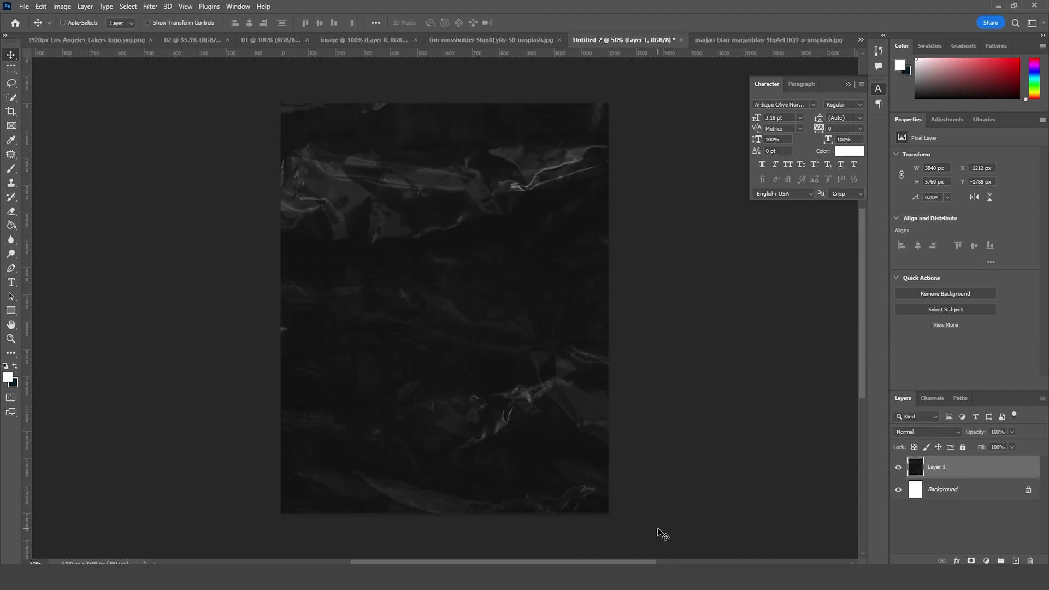
- Scale the texture layer down to about 51% and reposition it so it still covers the whole canvas
key(ctrl+t)
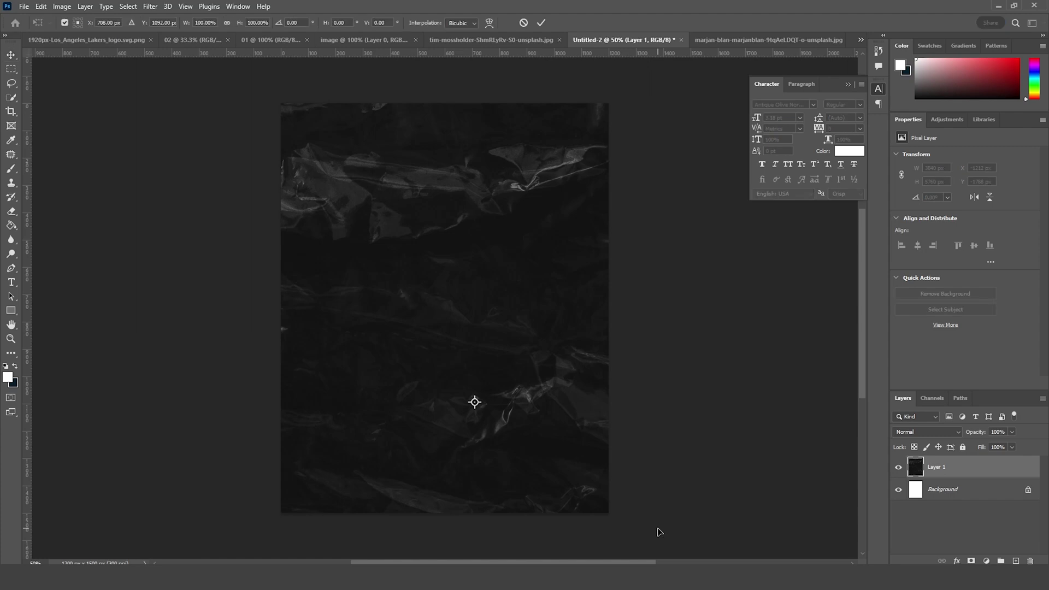
key(ctrl+minus)
key(ctrl+minus)
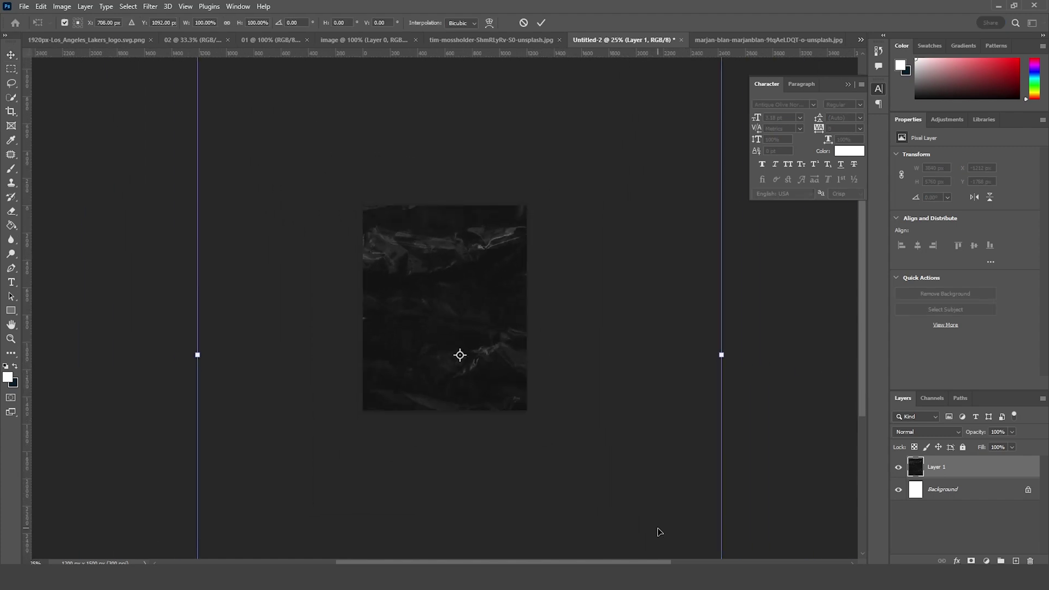
key(ctrl+minus)
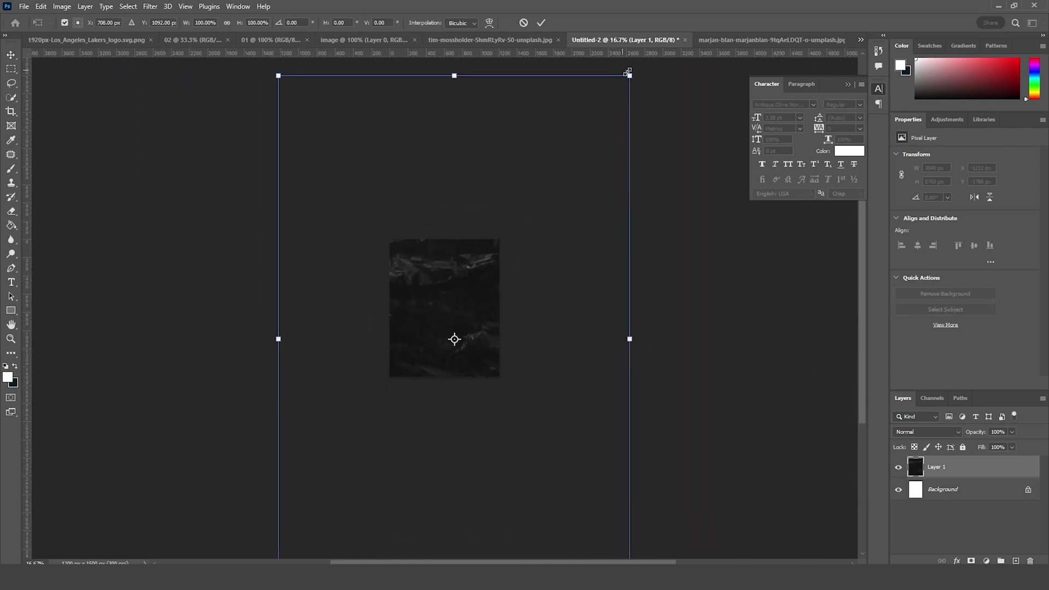
drag(632, 73, 574, 223)
drag(460, 329, 462, 307)
key(Return)
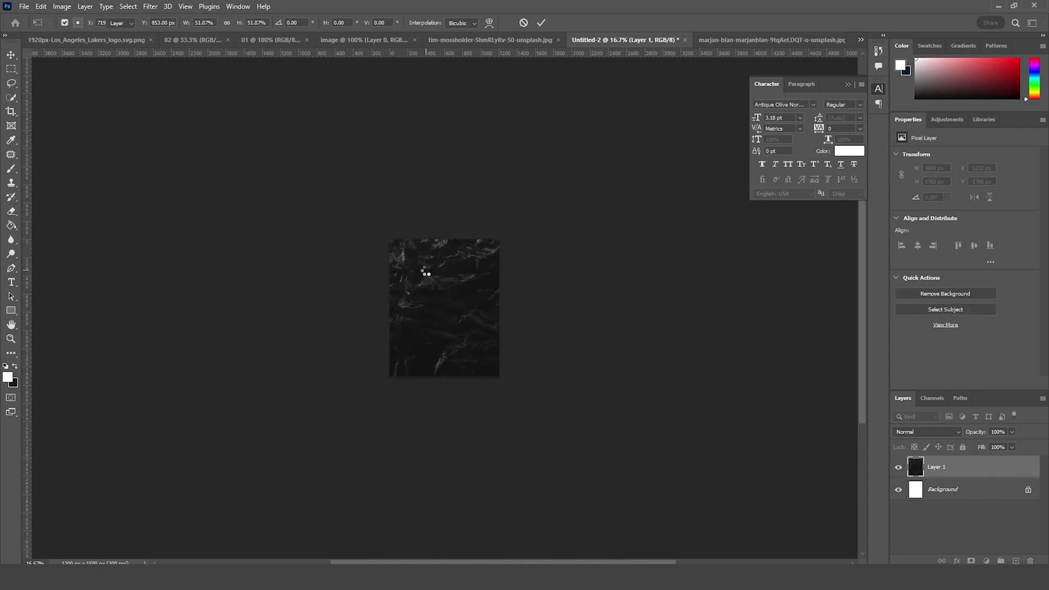
key(ctrl+plus)
key(ctrl+plus)
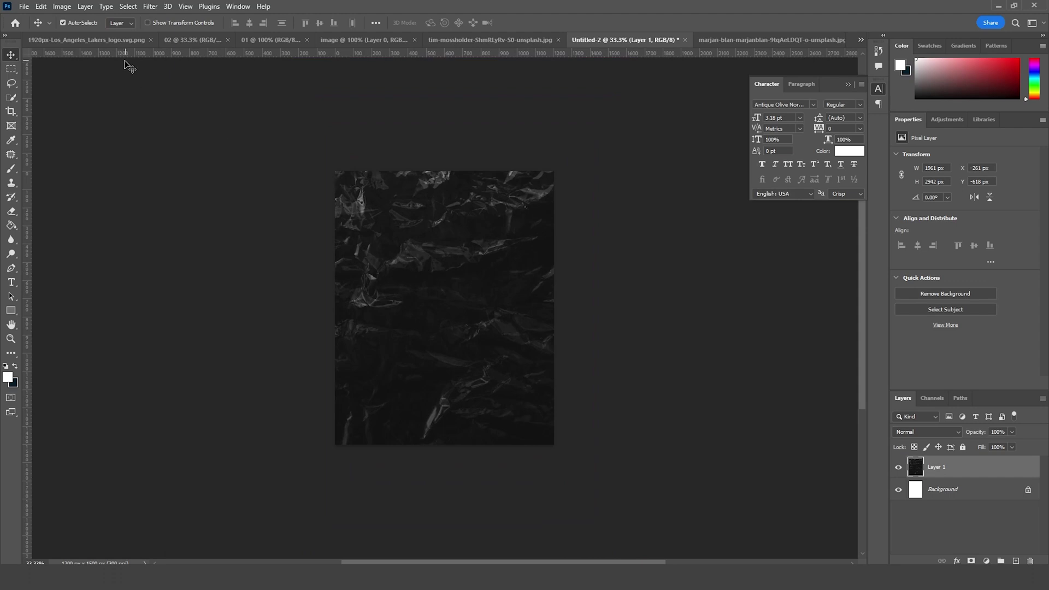
- Copy the cut-out basketball player in the yellow number 6 jersey into Untitled-2 and place him near the center
click(107, 42)
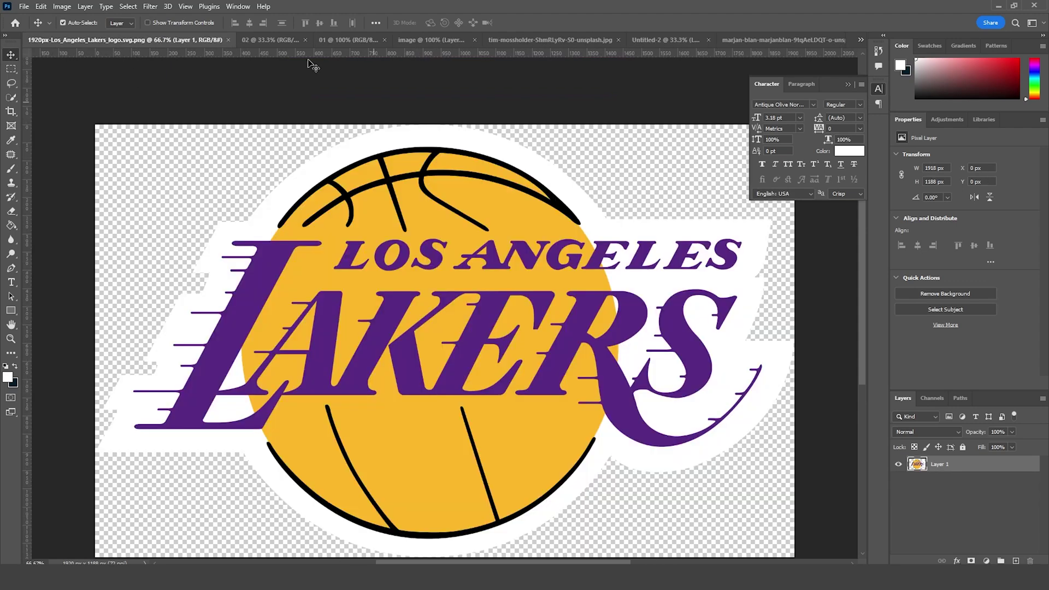
click(255, 39)
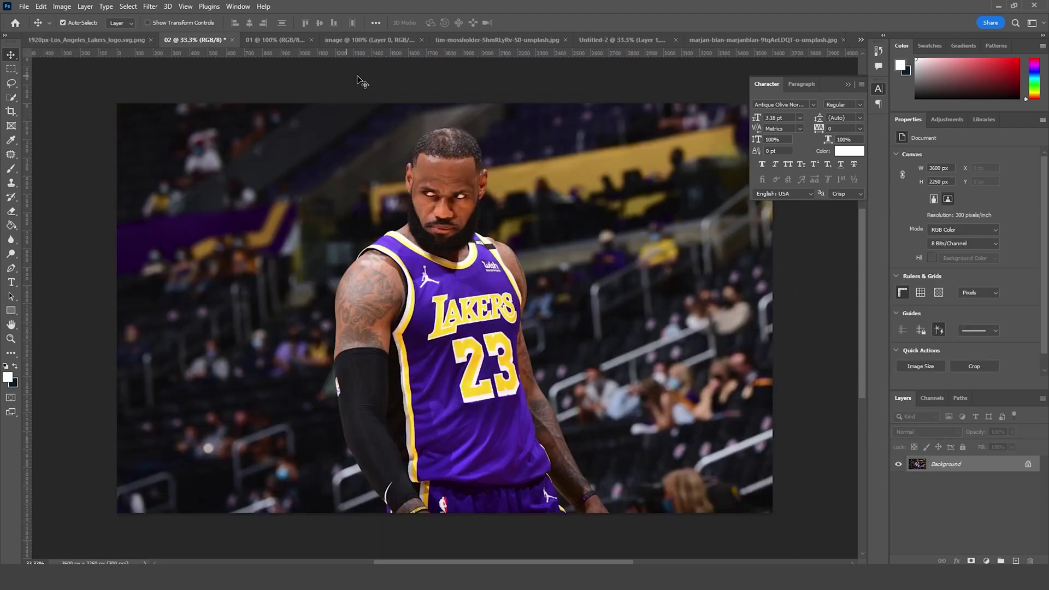
click(344, 39)
drag(449, 145, 651, 44)
drag(410, 388, 445, 319)
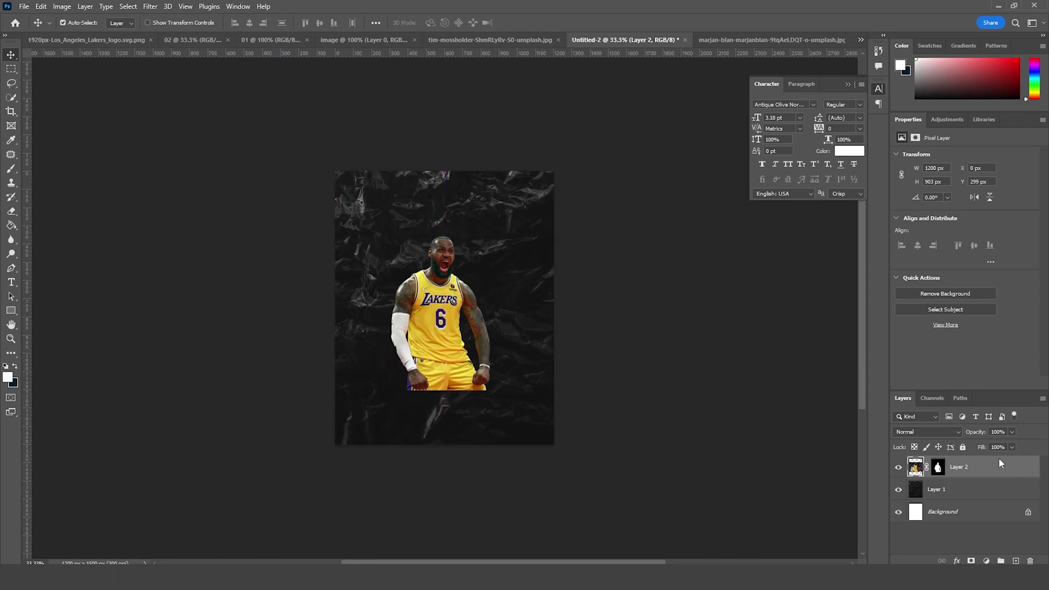
- Convert the player layer to a smart object and enlarge it to about 1105 x 1319 px, ending at the canvas's lower edge
right_click(996, 464)
click(889, 258)
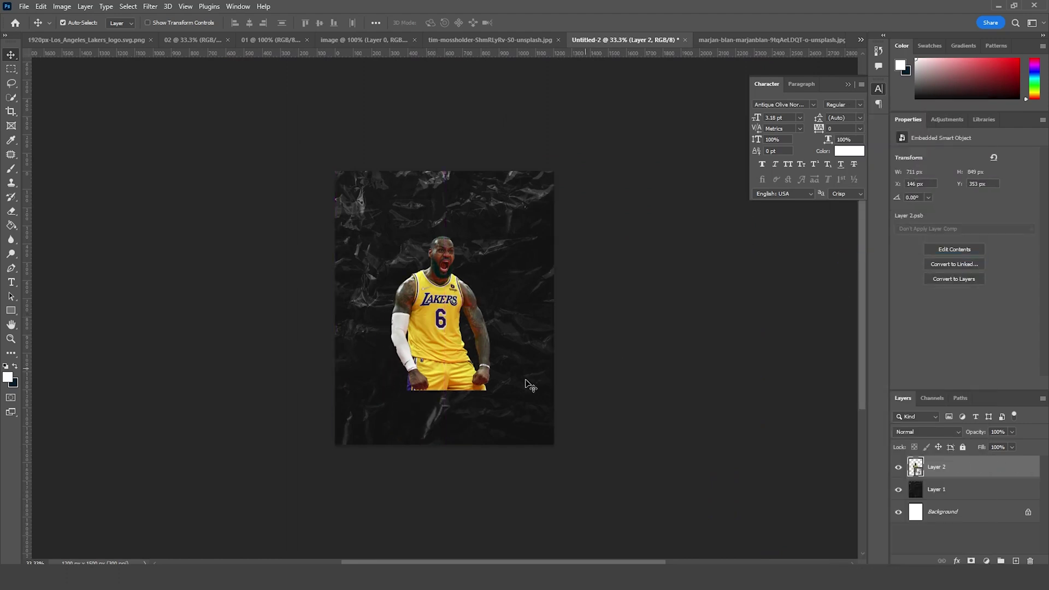
key(ctrl+t)
drag(491, 390, 473, 403)
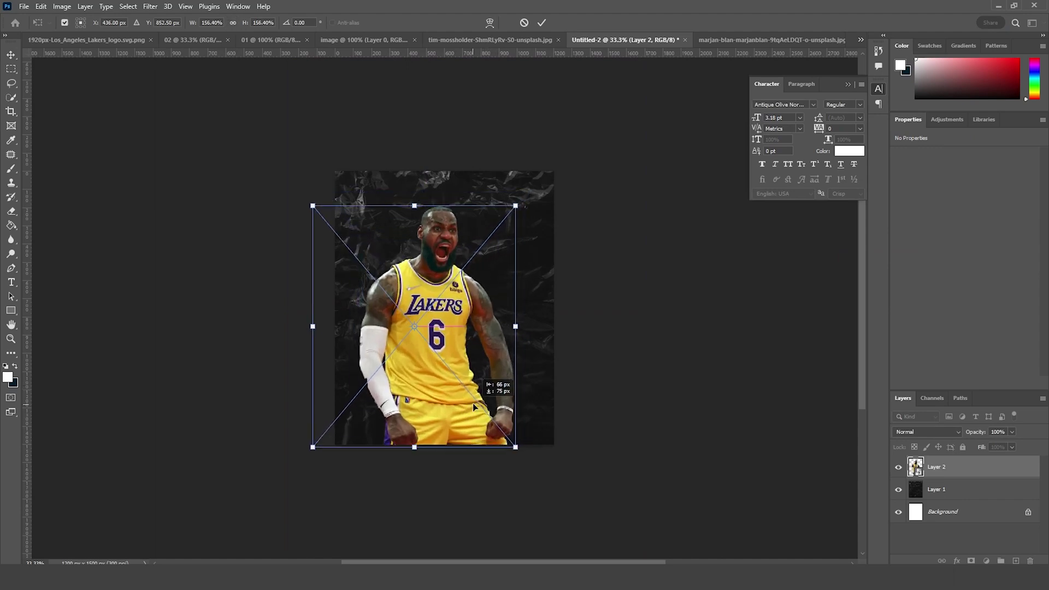
drag(516, 447, 518, 451)
drag(479, 408, 503, 371)
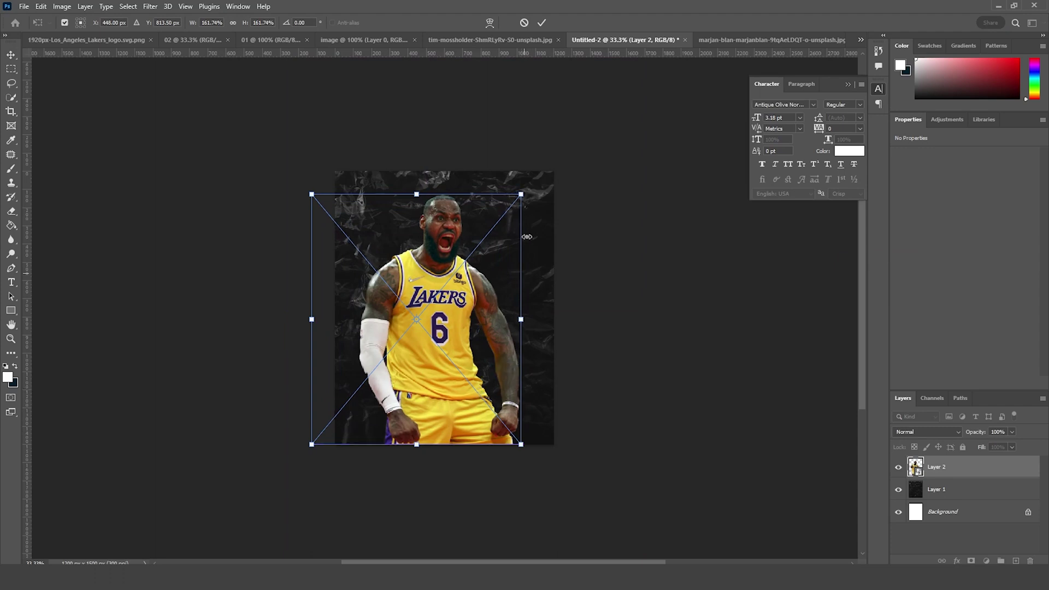
drag(521, 195, 516, 200)
key(Return)
key(ctrl+plus)
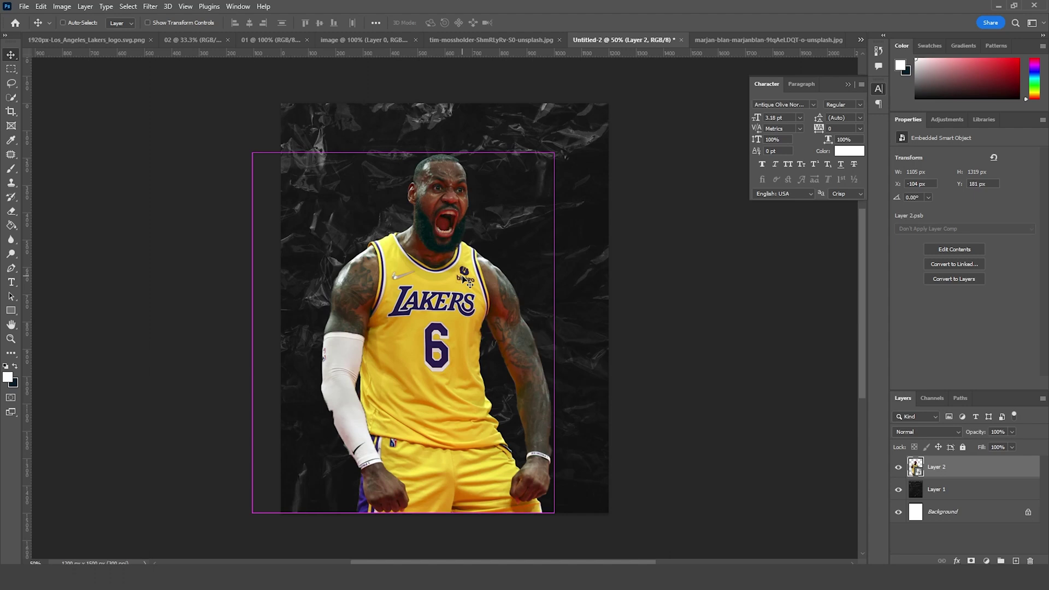
- Create another 4 x 5 inch, 300 ppi document and draw a rectangle about 486 x 1054 px with corners rounded to about 64 px
key(ctrl+n)
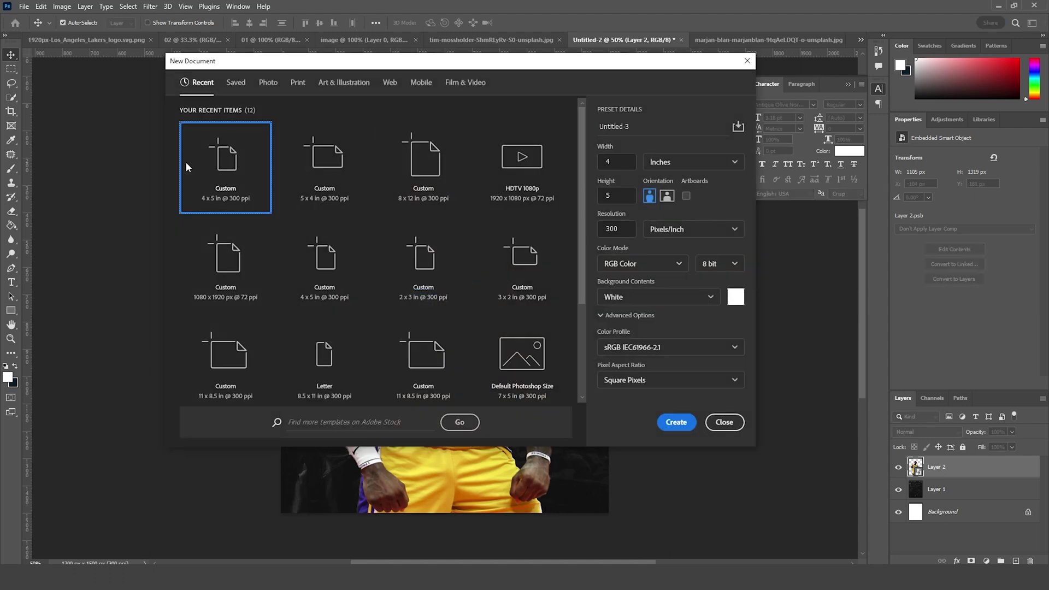
click(677, 423)
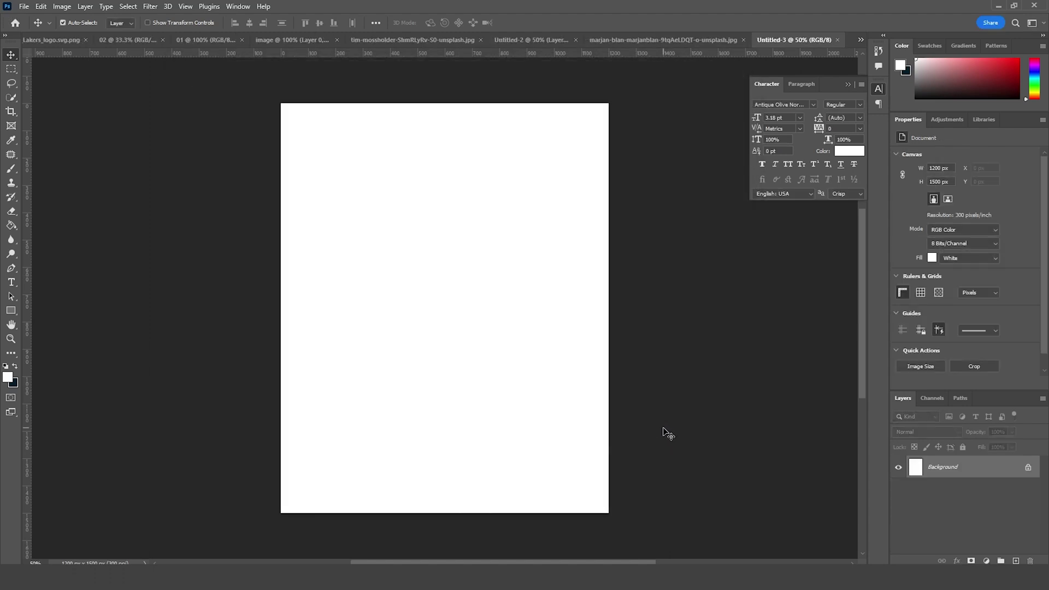
click(11, 310)
click(47, 314)
drag(367, 165, 382, 198)
drag(393, 282, 501, 453)
drag(381, 178, 381, 182)
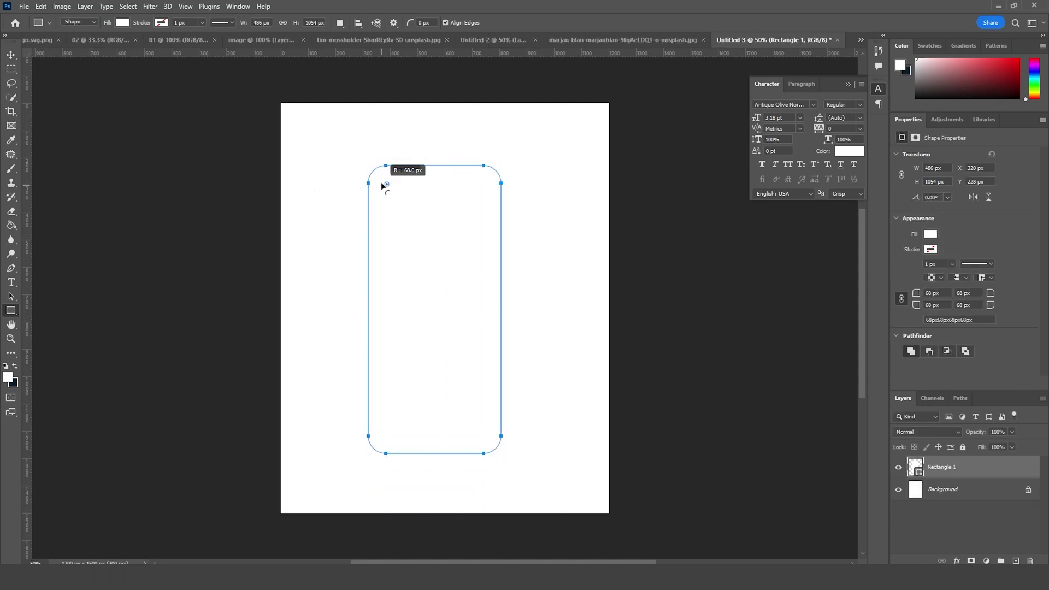
- Fill the rounded rectangle with the recently used yellow
click(123, 23)
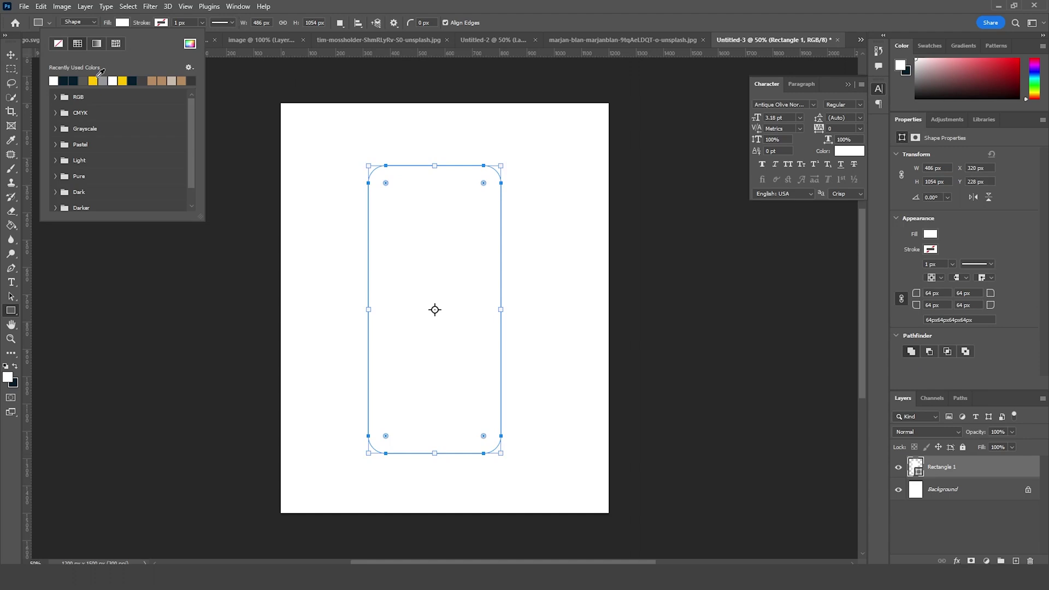
click(93, 81)
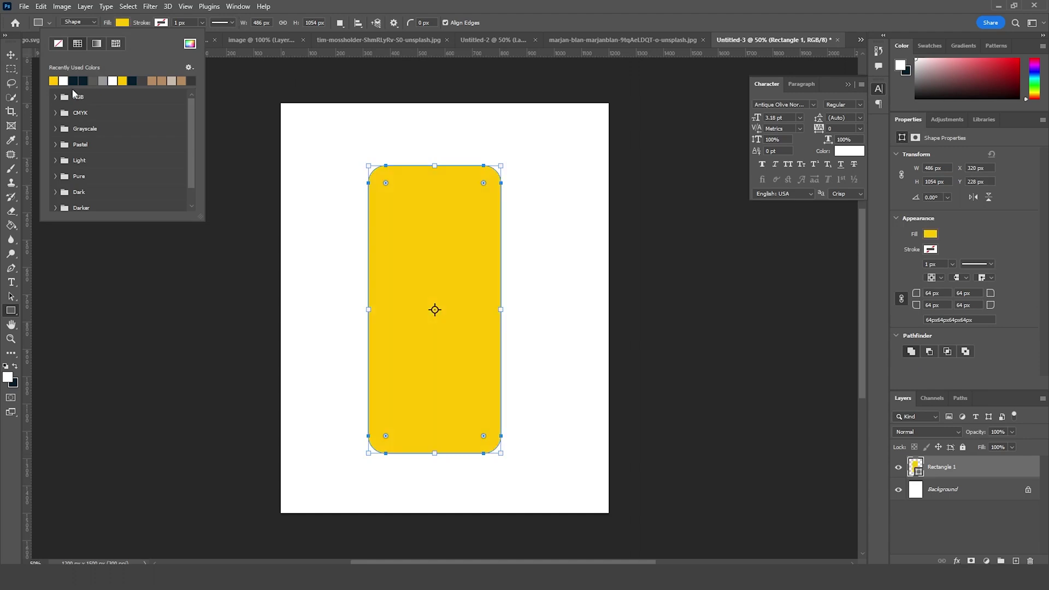
click(11, 55)
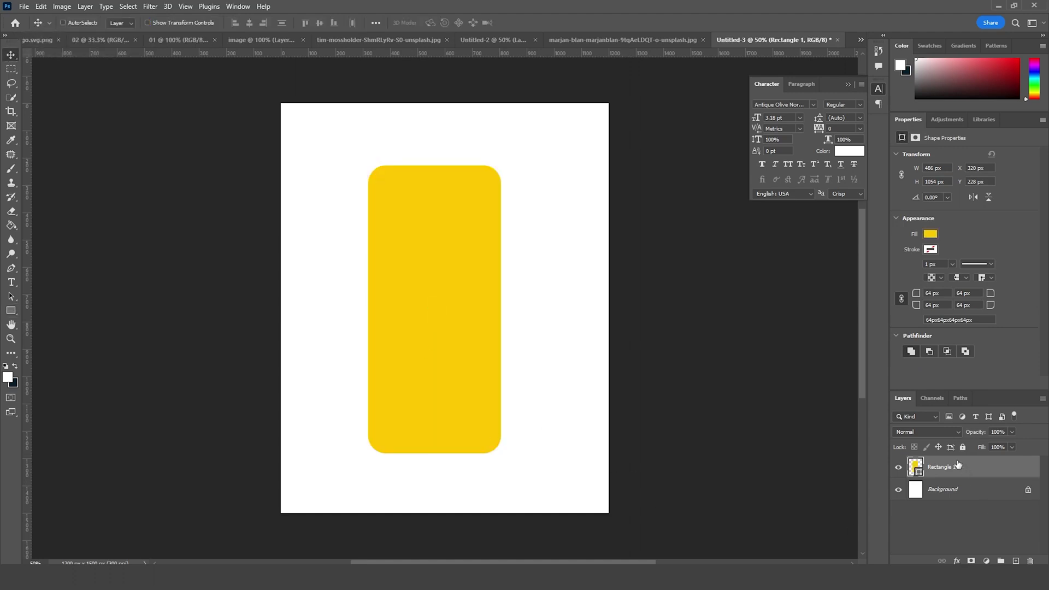
- Duplicate the yellow rounded rectangle and scale the copy to about 96.6% around its center
key(ctrl+j)
key(ctrl+t)
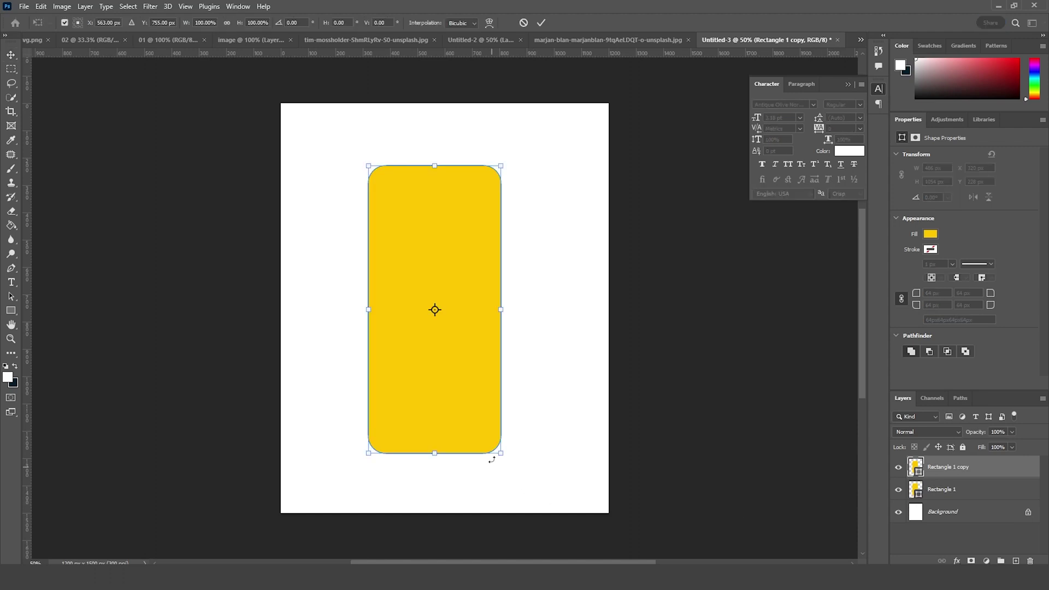
drag(501, 457, 498, 452)
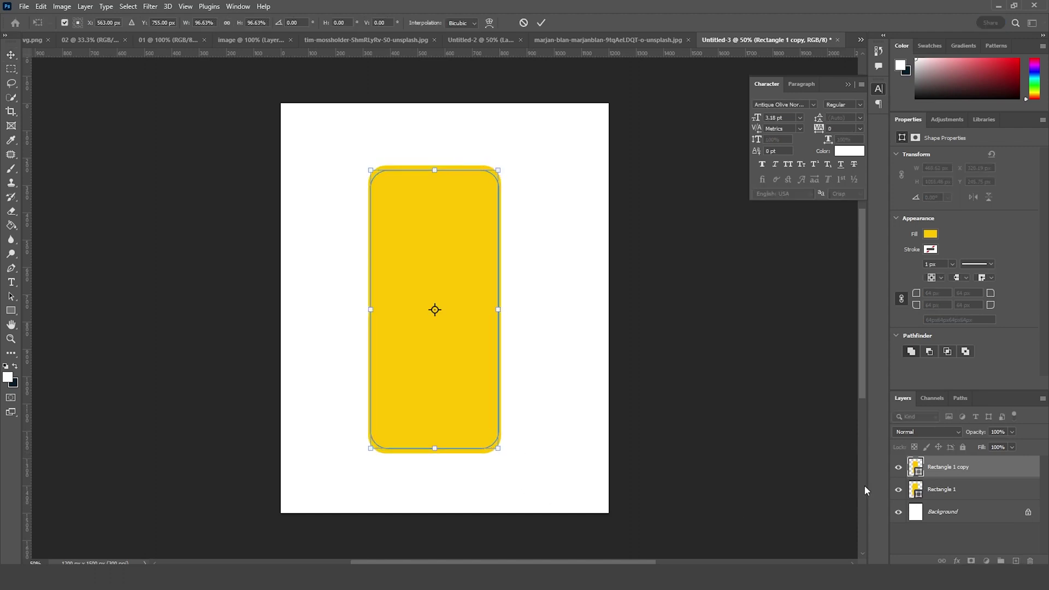
key(Return)
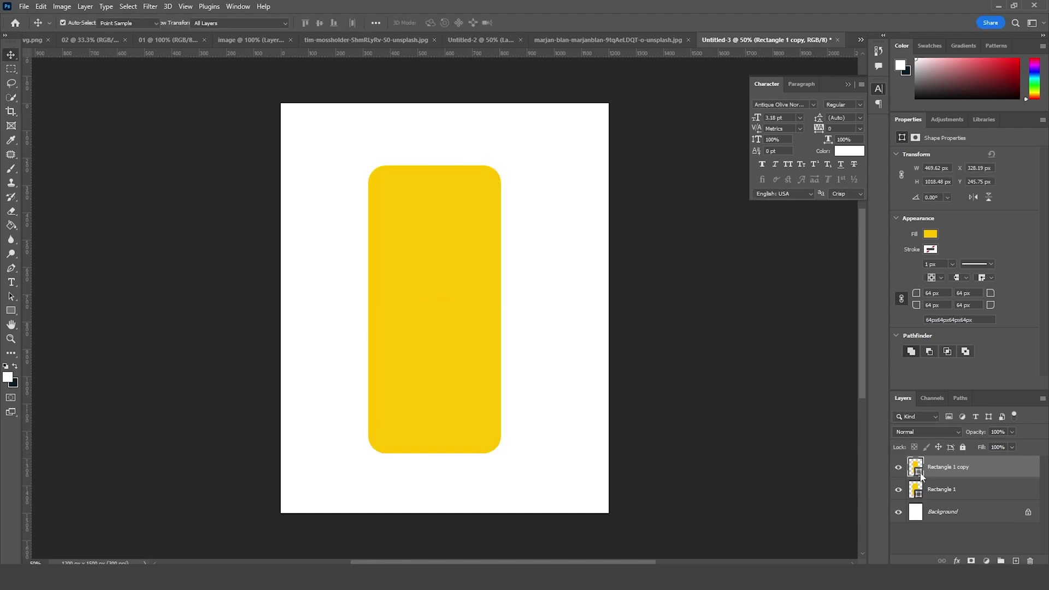
double_click(921, 472)
click(910, 244)
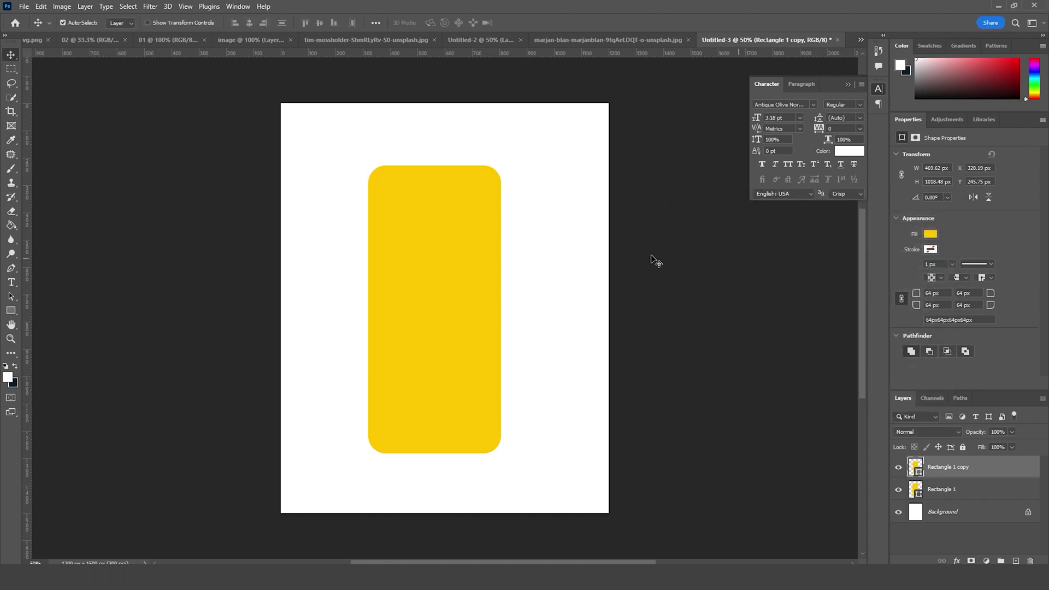
- Give the smaller rectangle a 7 px inside stroke in dark gray (#5a5959) and lower its fill to 0%
click(957, 562)
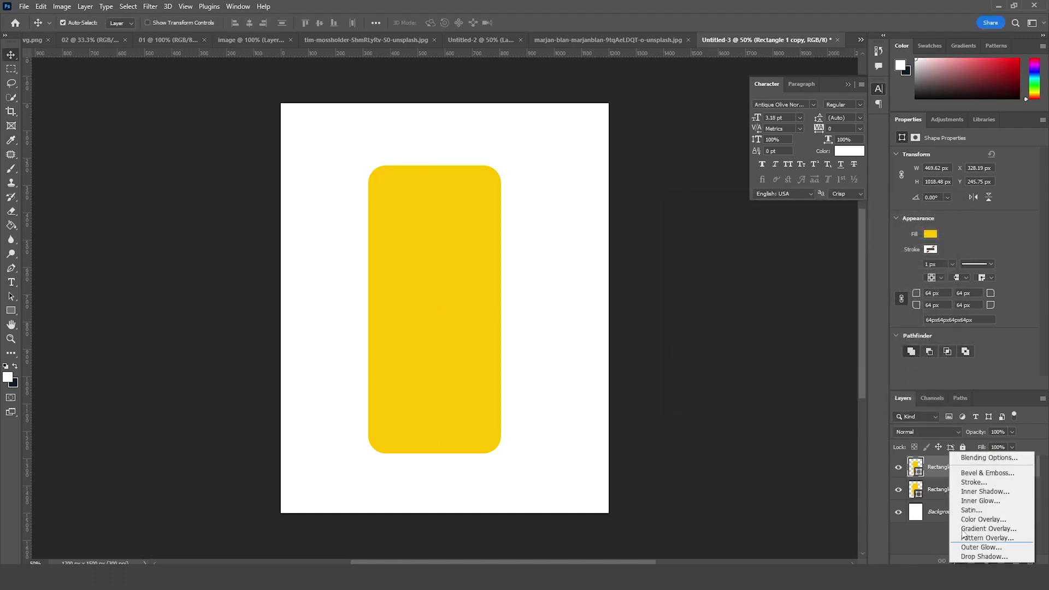
click(978, 485)
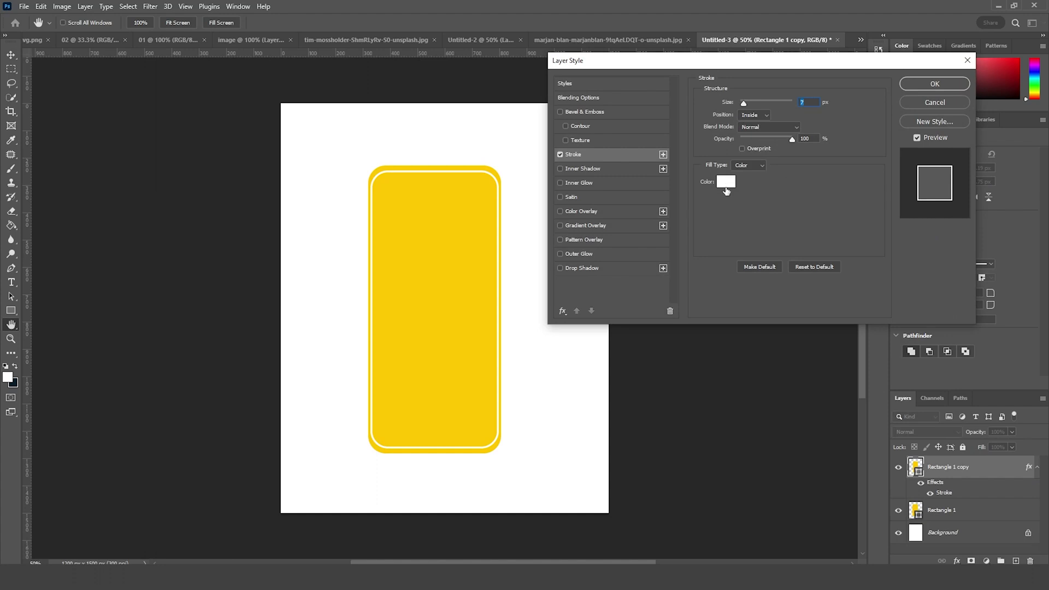
click(726, 182)
click(678, 343)
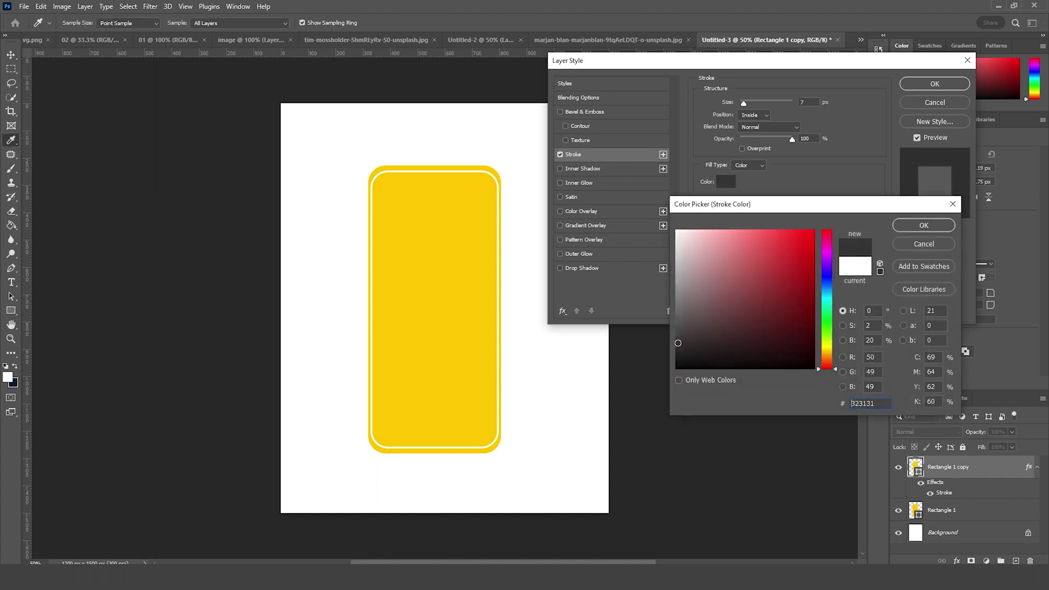
drag(679, 343, 678, 318)
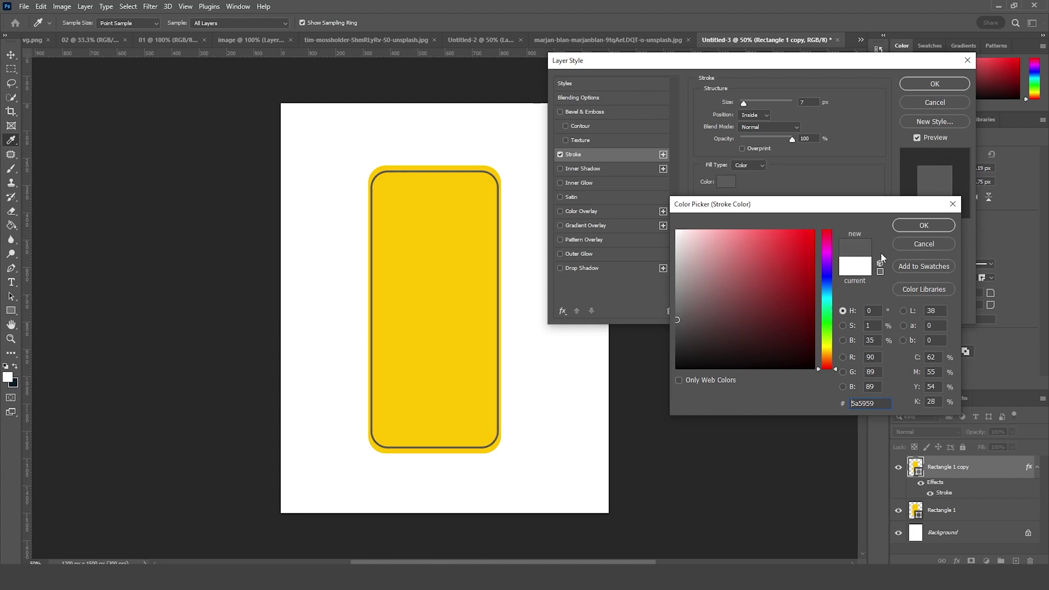
click(924, 225)
key(Return)
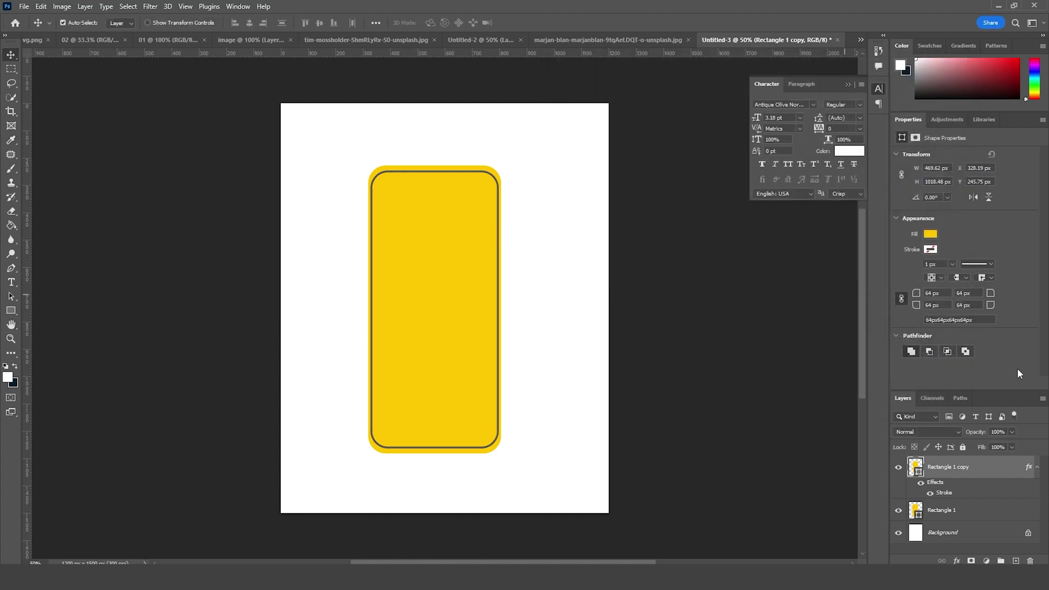
click(1011, 446)
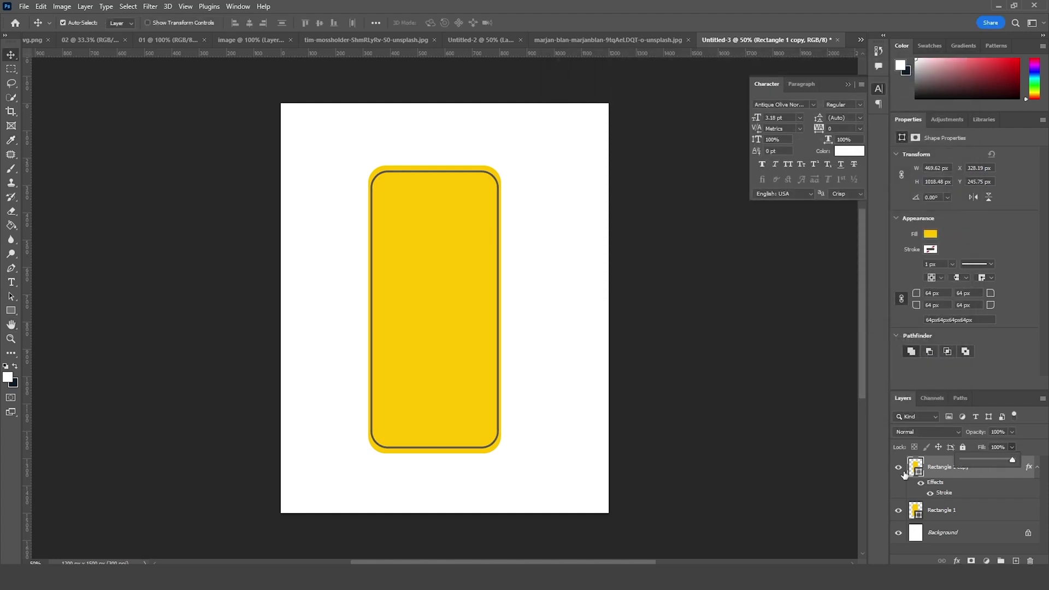
drag(962, 461, 954, 462)
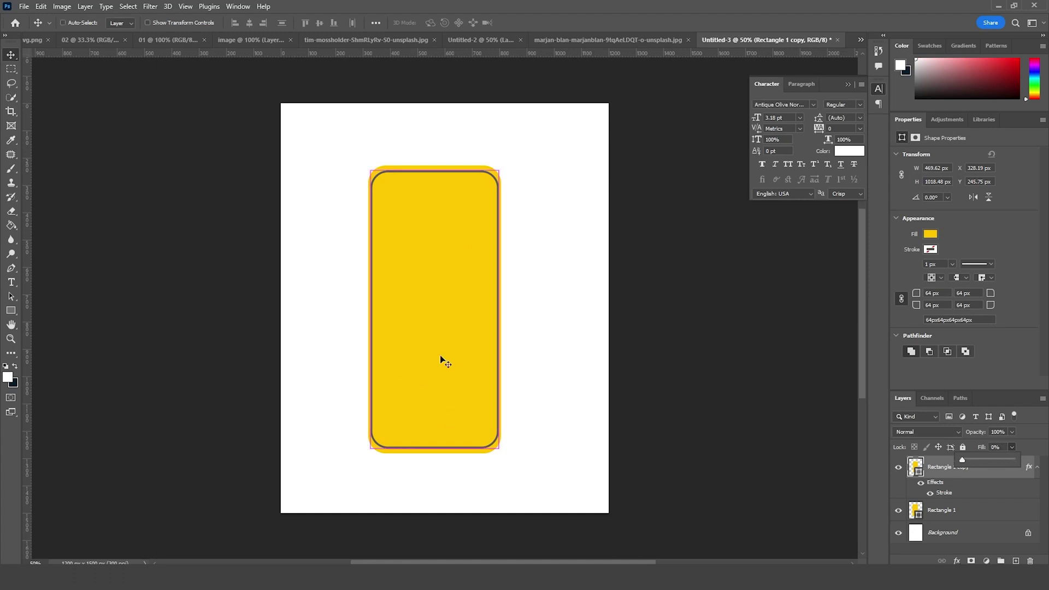
- Add a white Lorem ipsum paragraph in 3.18 pt Antique Olive Nord and move it to the top of the yellow card
key(ctrl+plus)
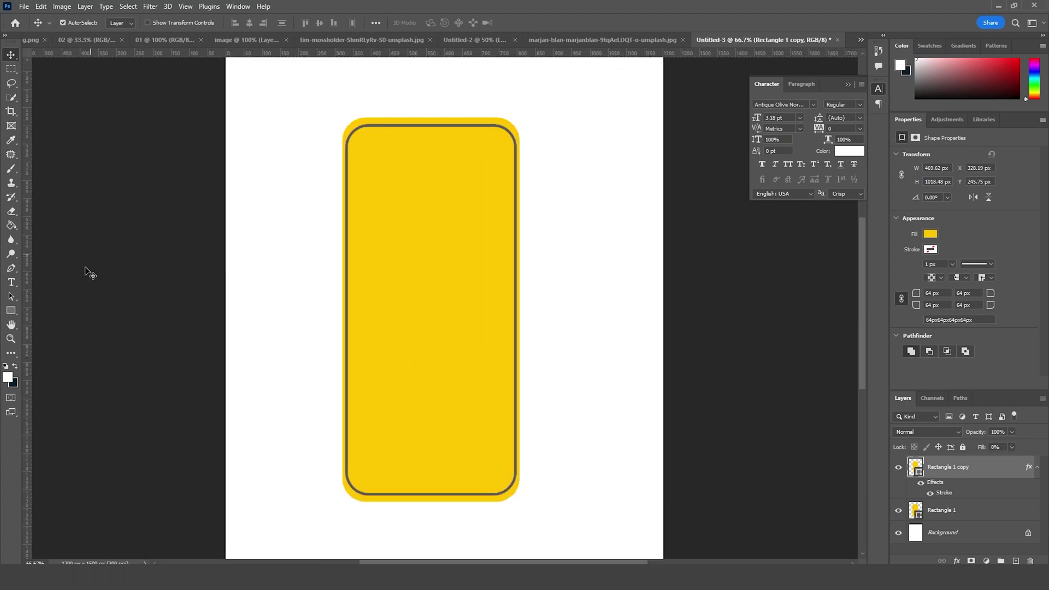
click(11, 282)
drag(232, 155, 356, 201)
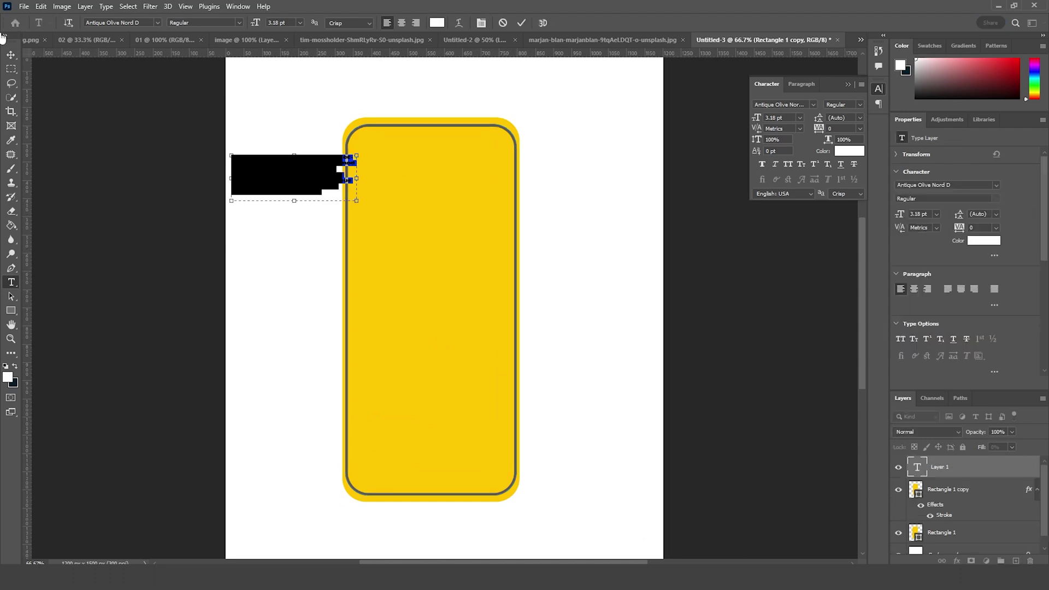
click(10, 53)
key(ctrl+t)
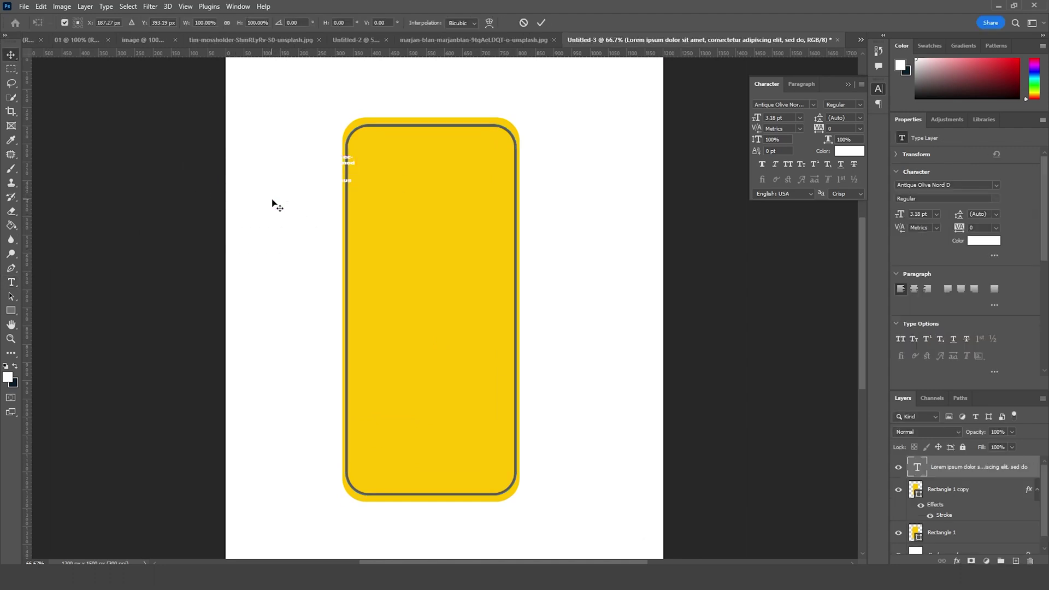
drag(292, 185, 428, 164)
key(Return)
- Resize the Lorem ipsum text frame and position it as a four-line block across the width inside the card's border
double_click(918, 467)
drag(430, 179, 358, 148)
drag(496, 145, 509, 145)
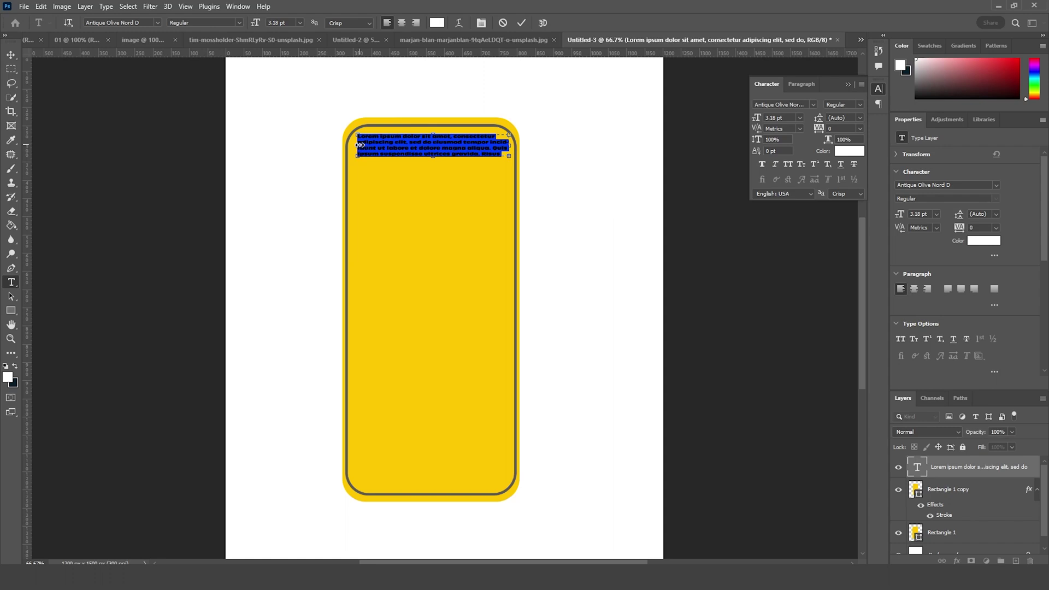
drag(360, 145, 356, 145)
click(11, 55)
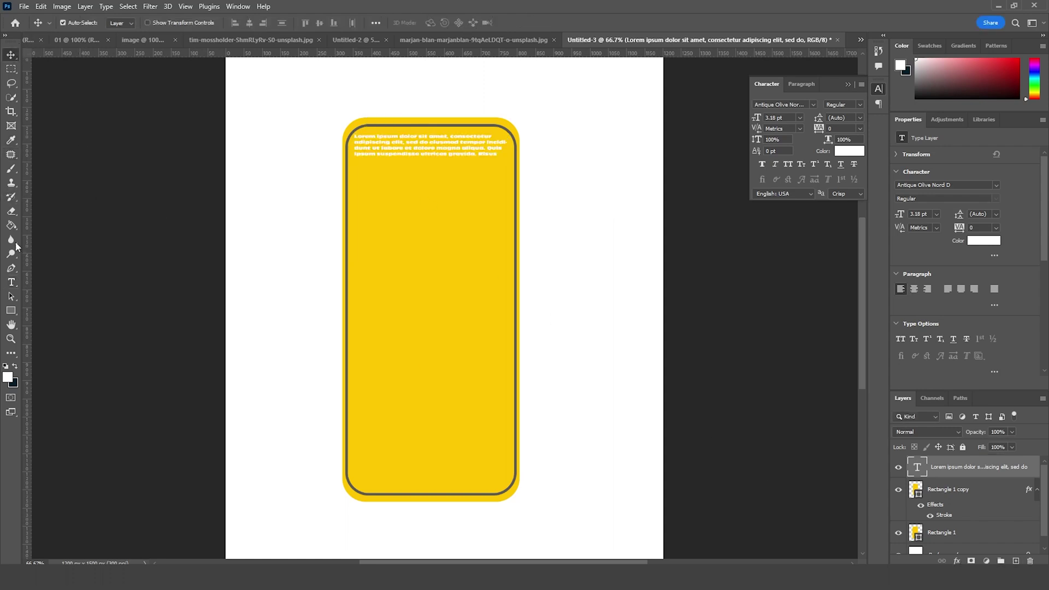
- Draw a white rectangle about 409 x 119 px directly below the paragraph, spanning the inner width of the card
click(12, 309)
click(49, 311)
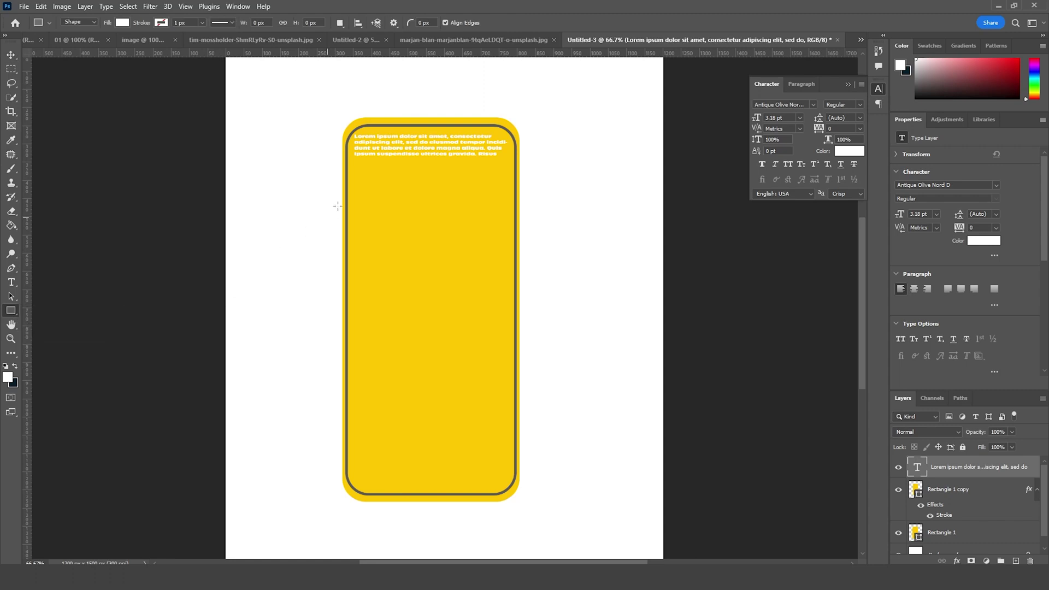
drag(356, 172, 504, 200)
click(11, 55)
key(ctrl+t)
drag(428, 199, 428, 207)
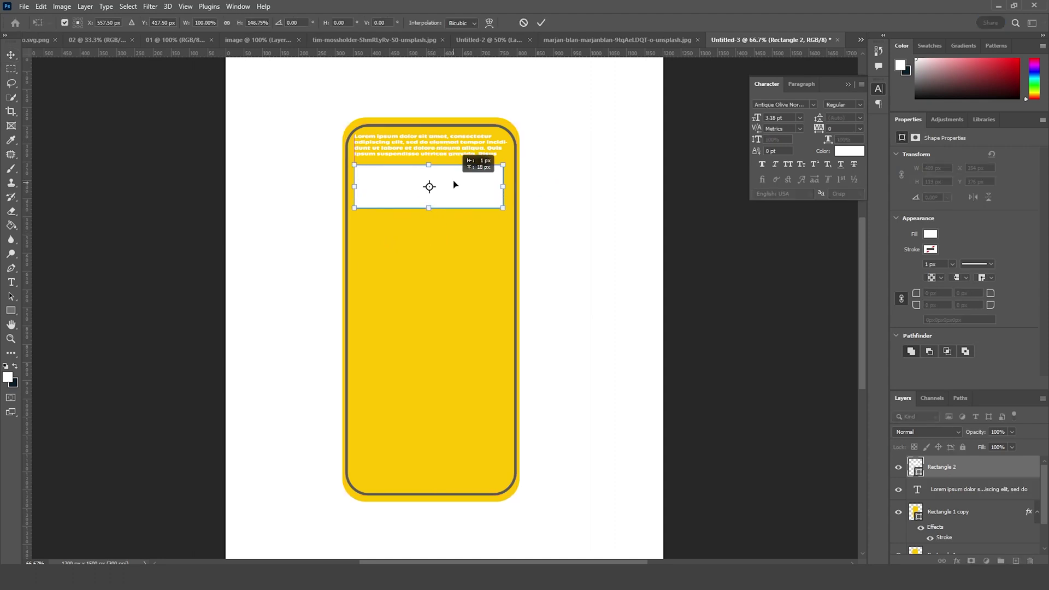
key(Return)
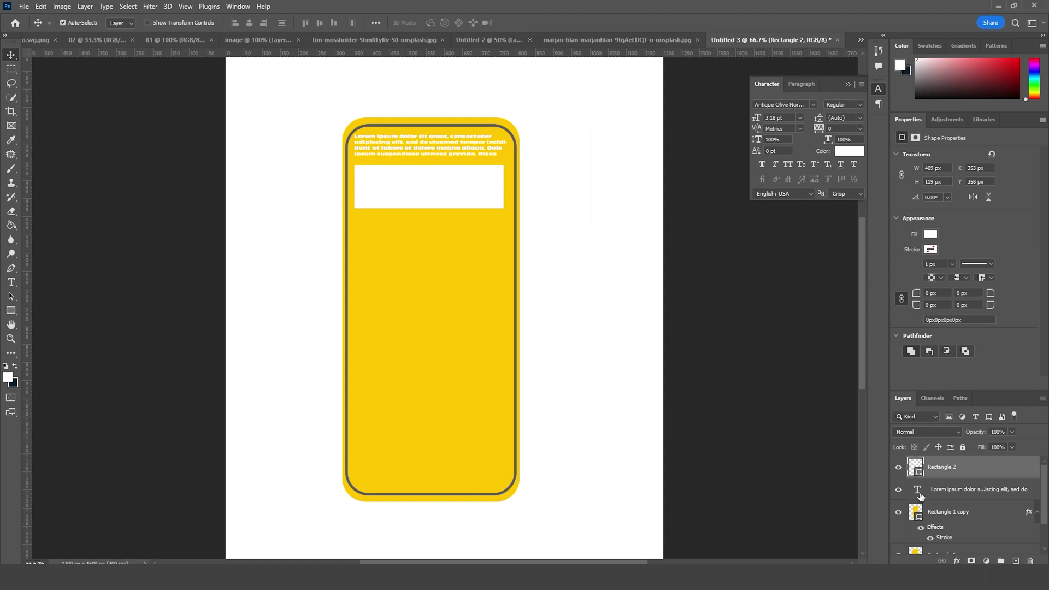
- Recolor the Lorem ipsum paragraph to the border's dark gray (#5a5959)
double_click(917, 490)
click(850, 151)
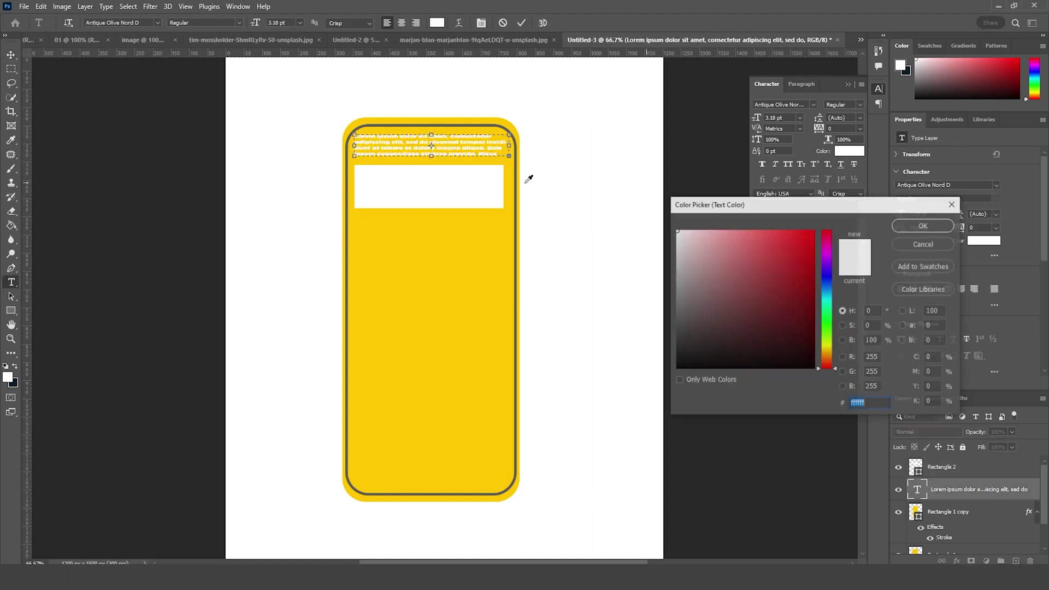
click(516, 230)
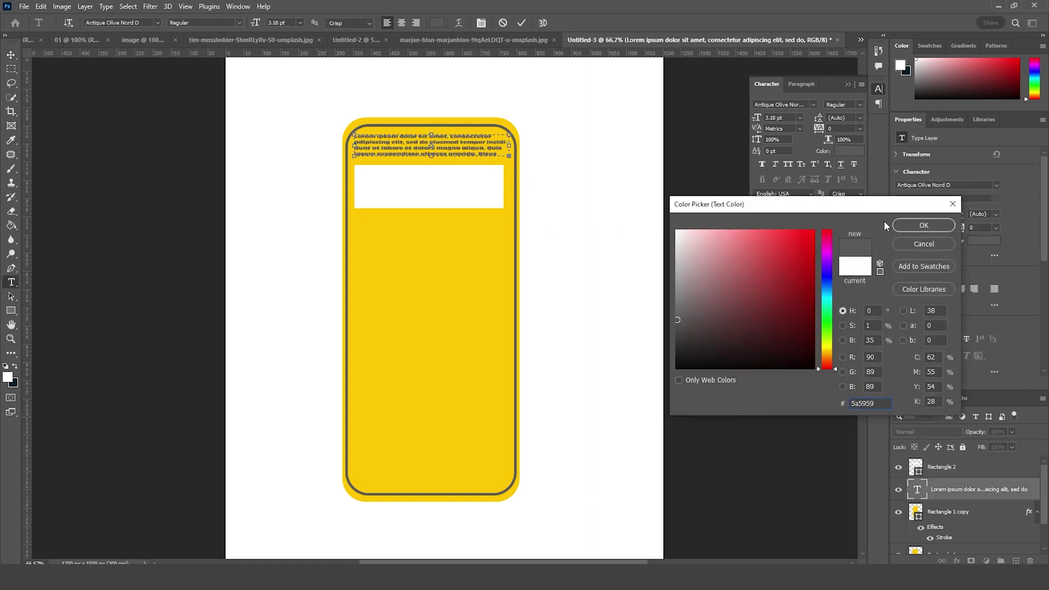
click(907, 225)
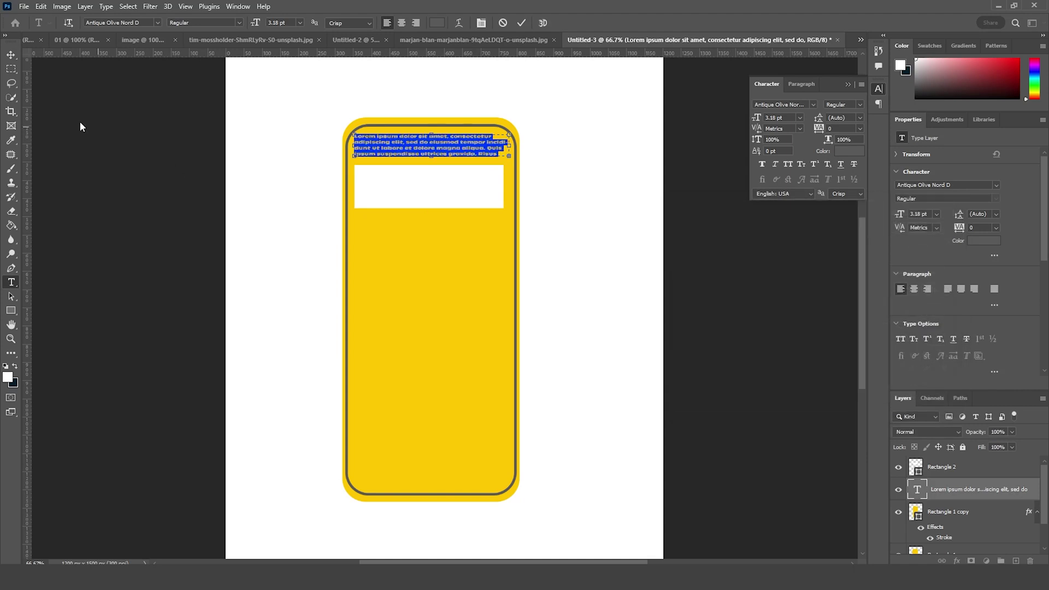
click(11, 55)
- Nudge the white rectangle up 10 px, closer to the paragraph
click(444, 205)
key(Up)
key(Up)
key(Up)
key(Up)
key(Up)
key(Up)
key(Up)
key(Up)
key(Up)
key(Up)
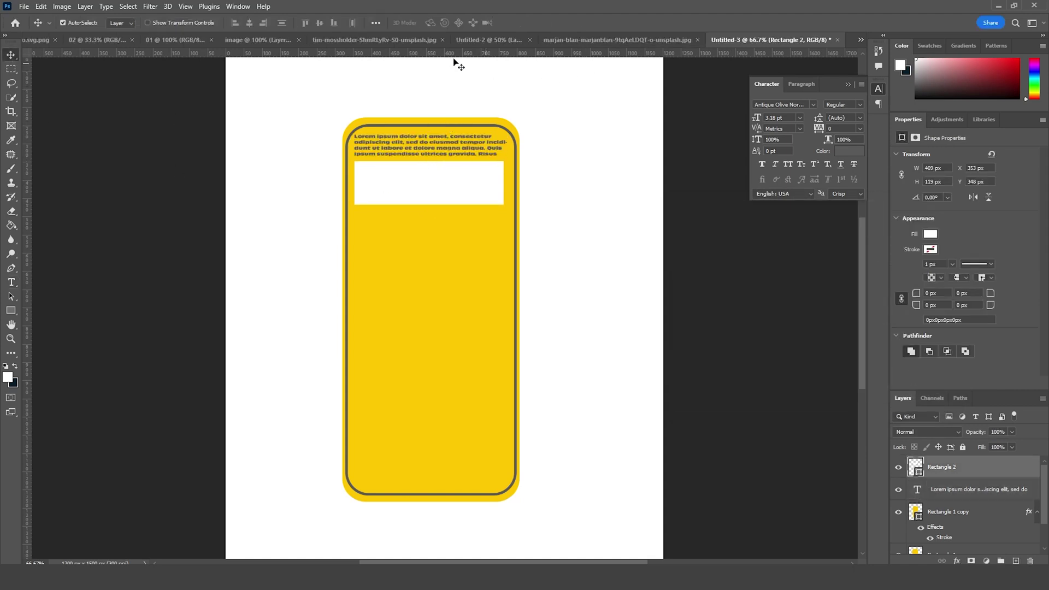
- Copy the Lakers player photo from document 02 into the card document and clip it to the white rectangle
click(383, 40)
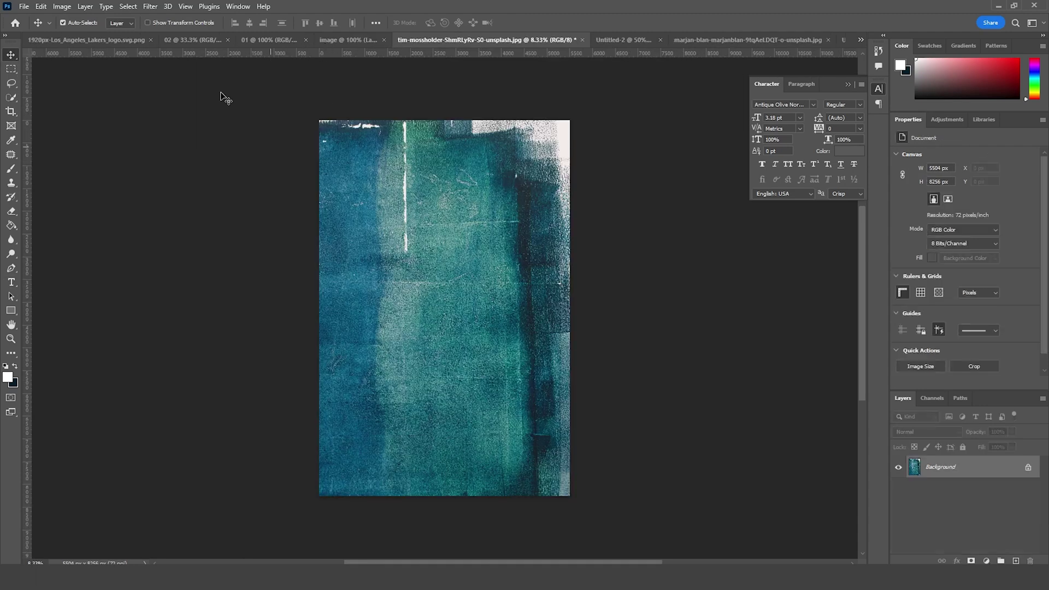
click(252, 39)
click(184, 42)
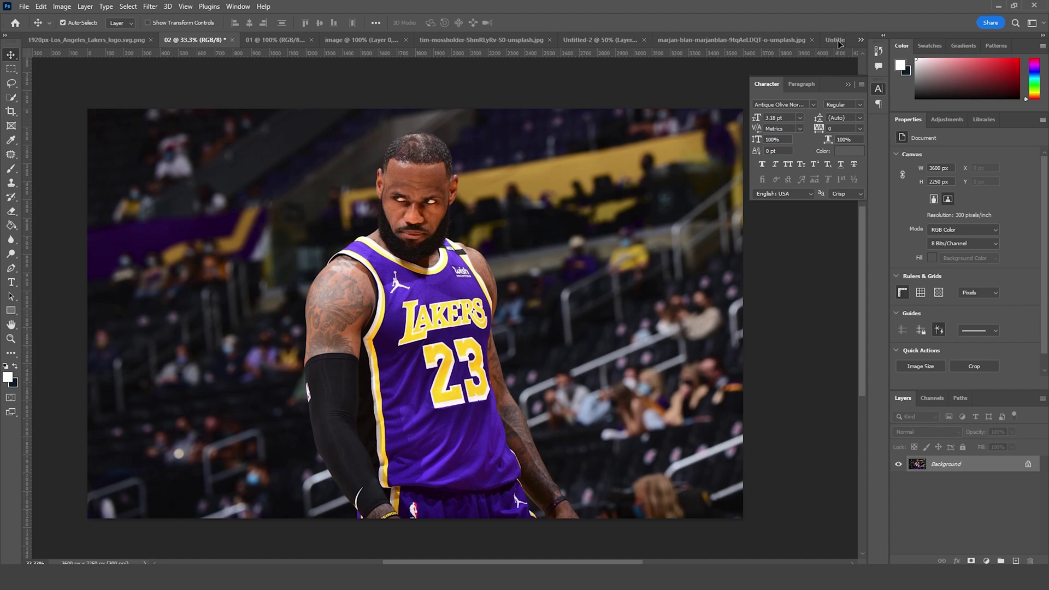
click(837, 40)
drag(462, 188, 462, 191)
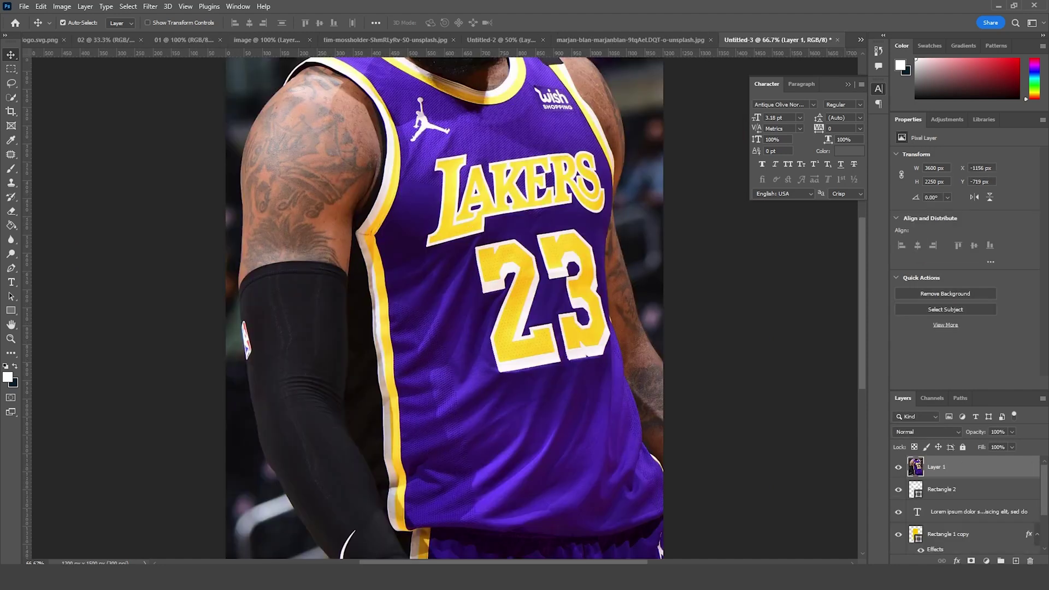
right_click(976, 477)
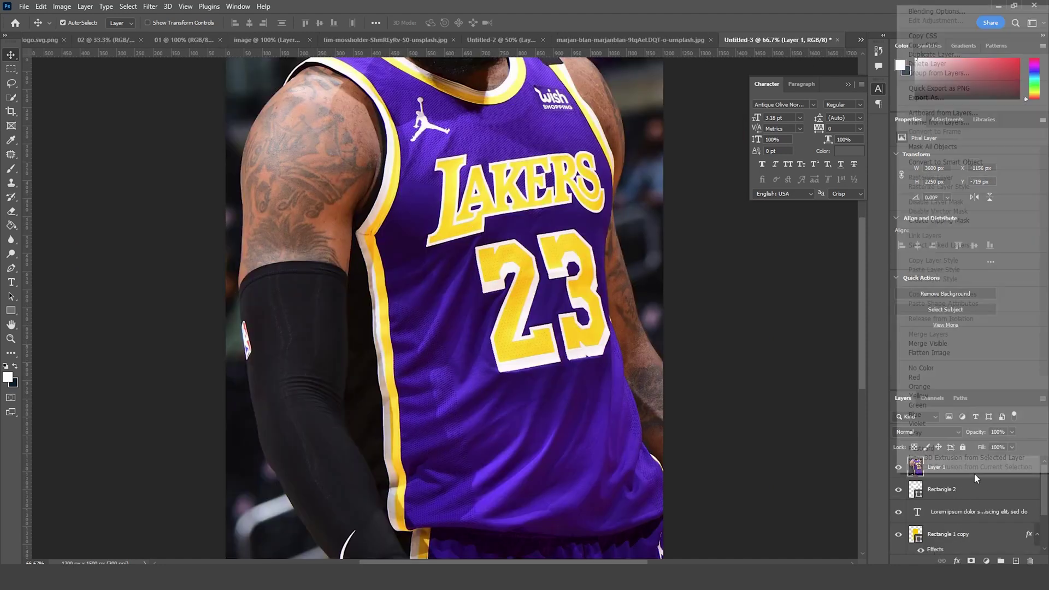
click(963, 222)
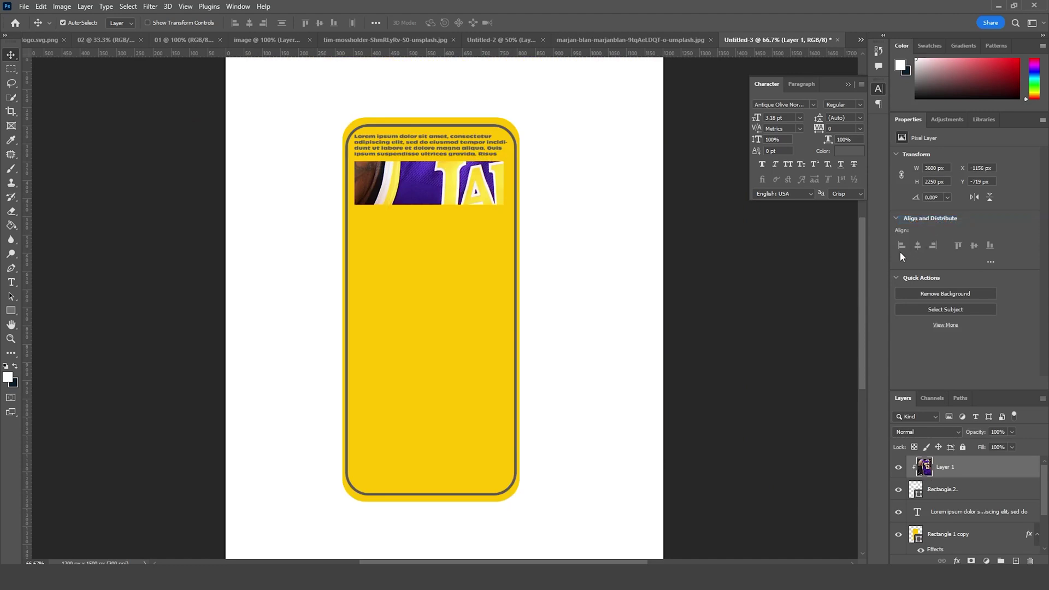
- Scale the clipped photo to about 540 x 338 px and position it so the player's head and shoulders fill the rectangle
key(ctrl+t)
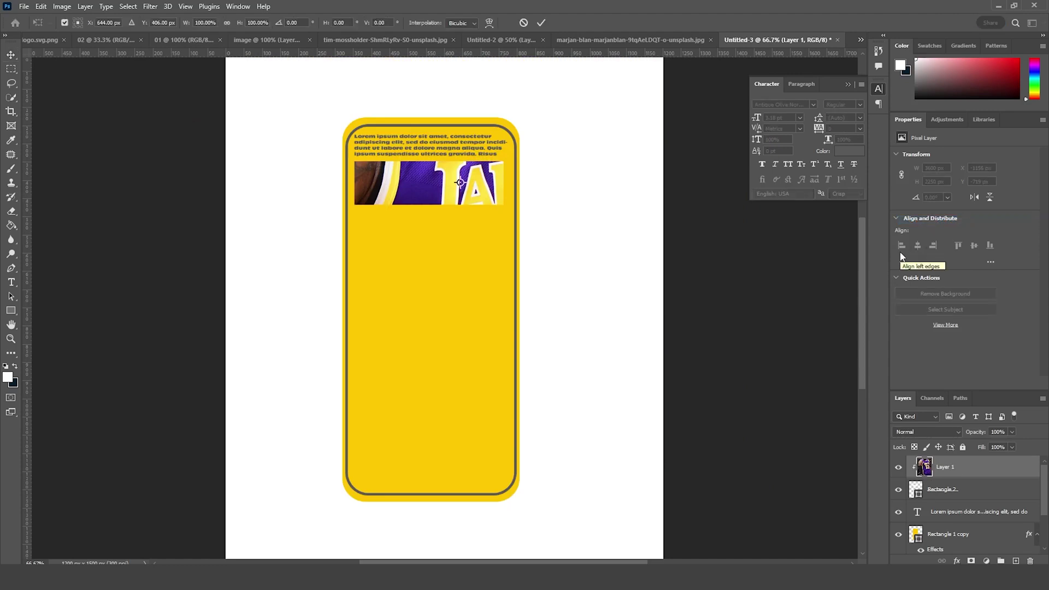
key(ctrl+minus)
key(ctrl+minus)
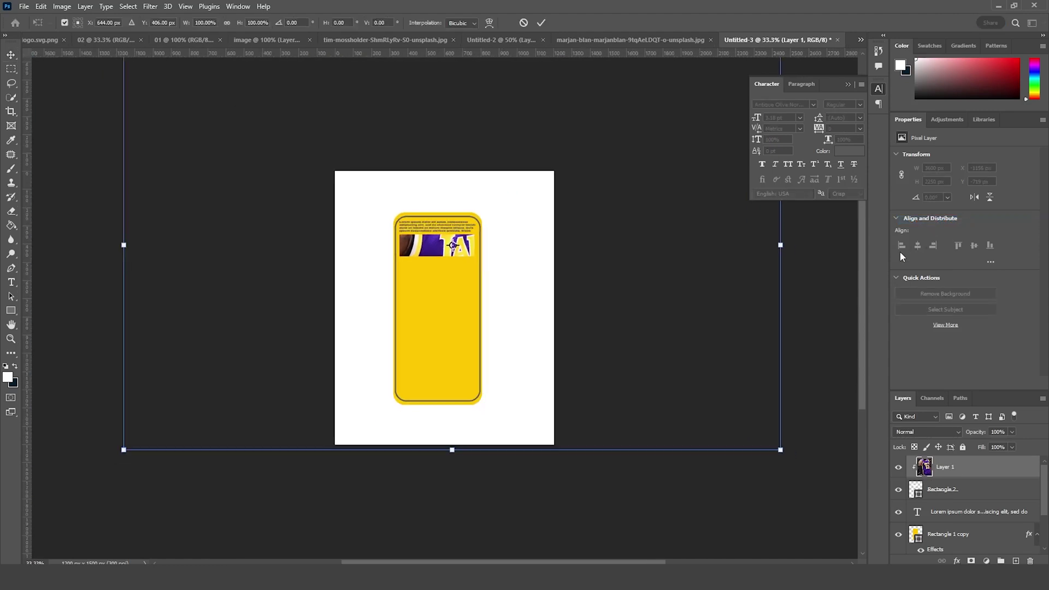
drag(780, 449, 508, 316)
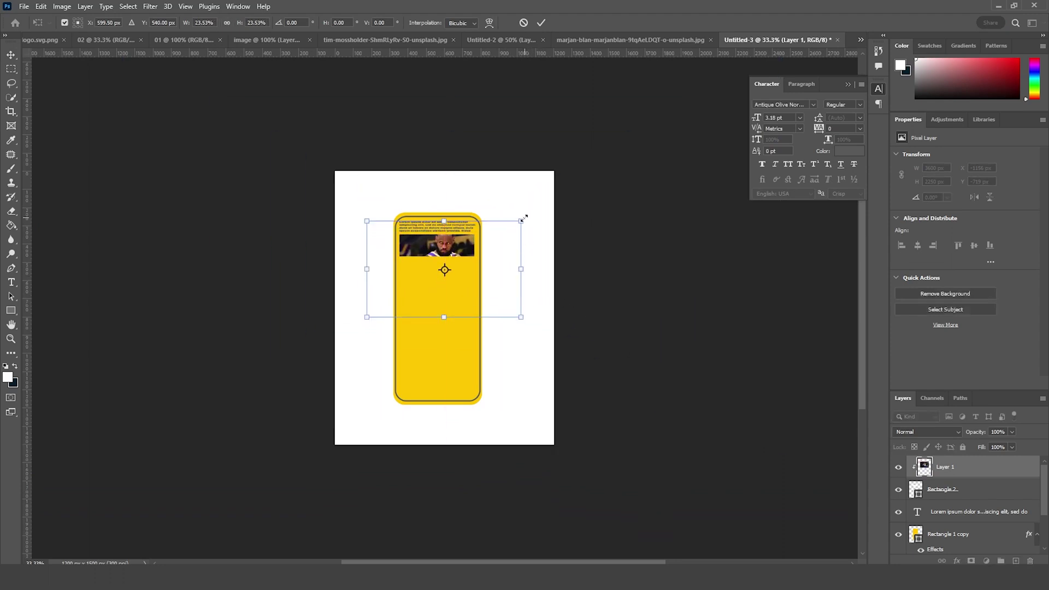
drag(526, 218, 507, 230)
drag(448, 265, 444, 268)
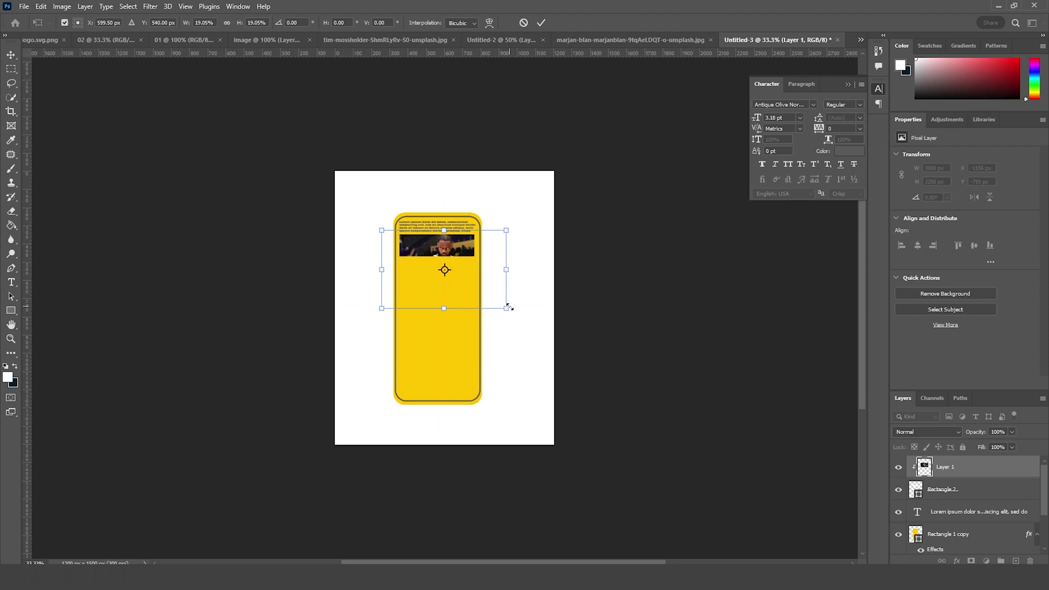
drag(508, 310, 464, 266)
key(Return)
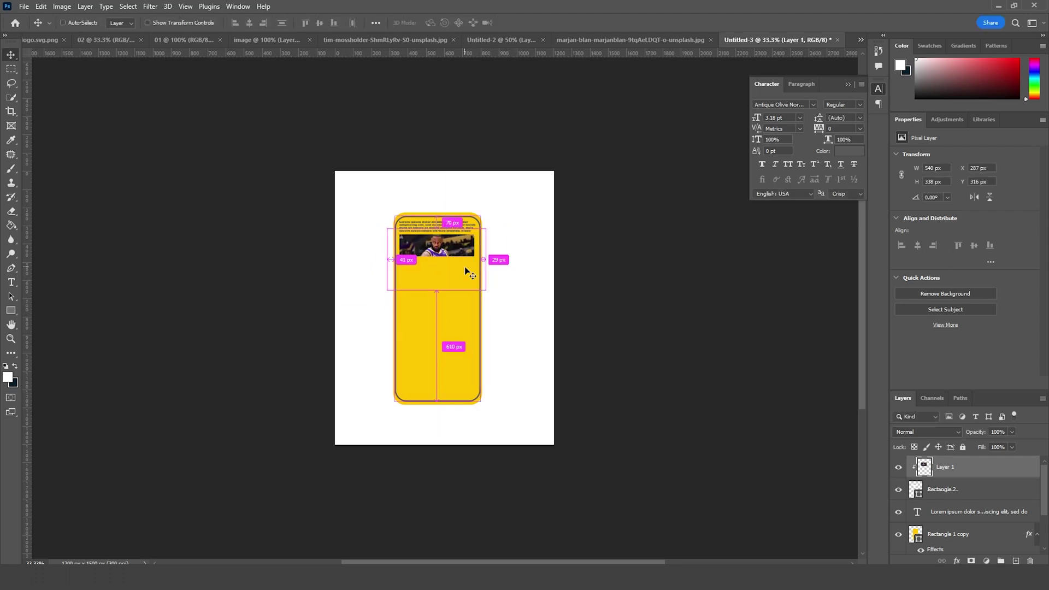
key(ctrl+plus)
key(ctrl+plus)
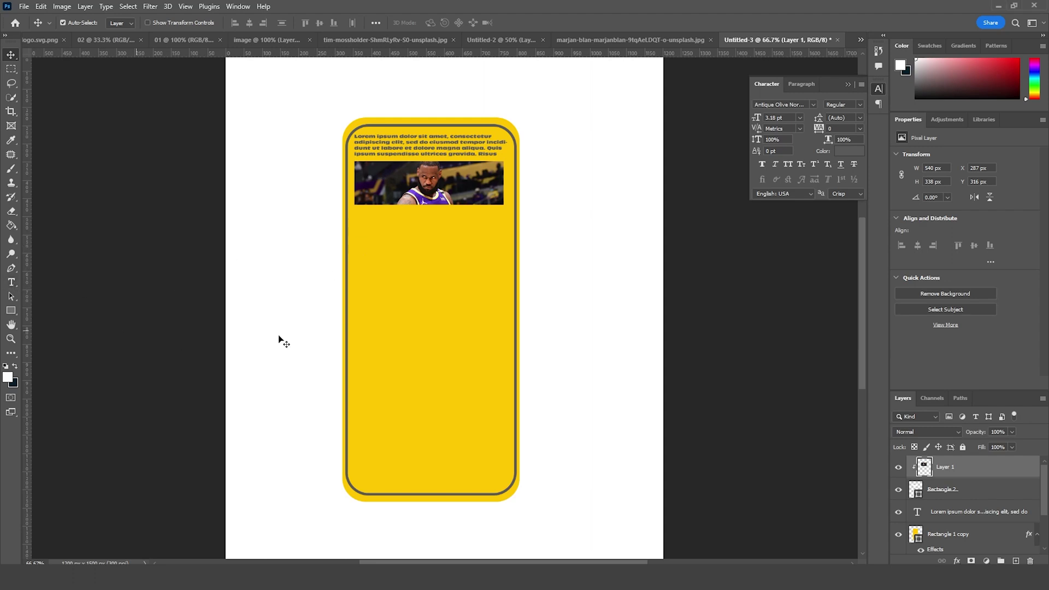
- Add the text "LeBron James" in dark gray on the blank canvas beside the card
click(415, 261)
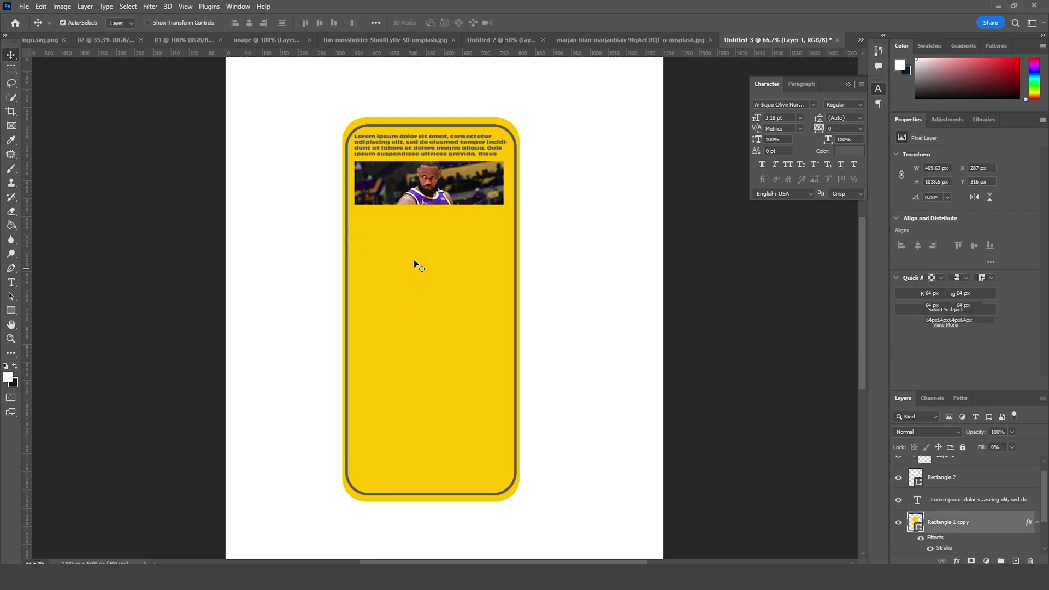
click(14, 284)
click(366, 223)
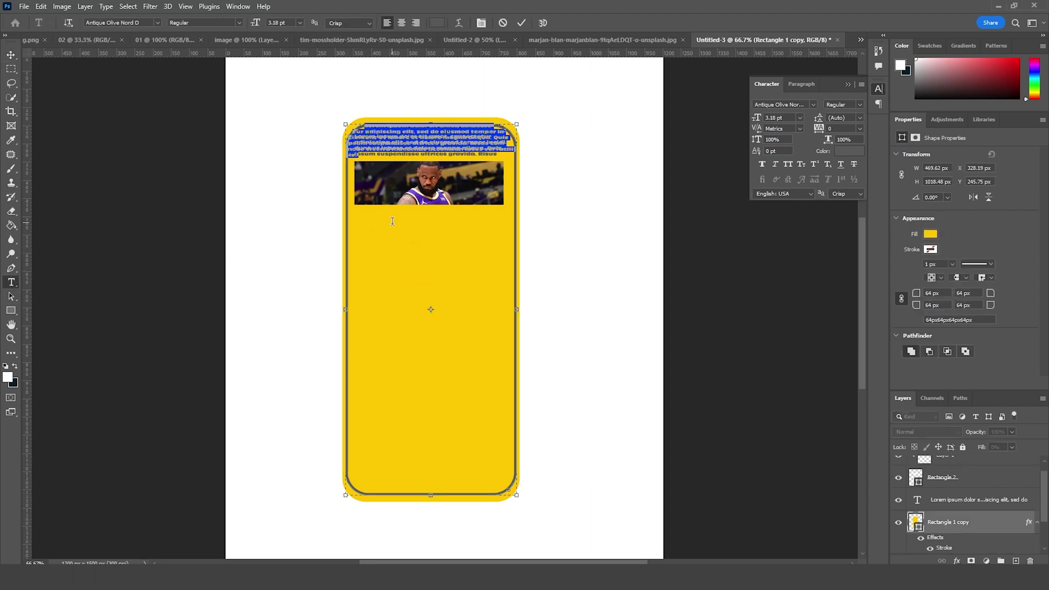
click(260, 183)
text(LeBron James)
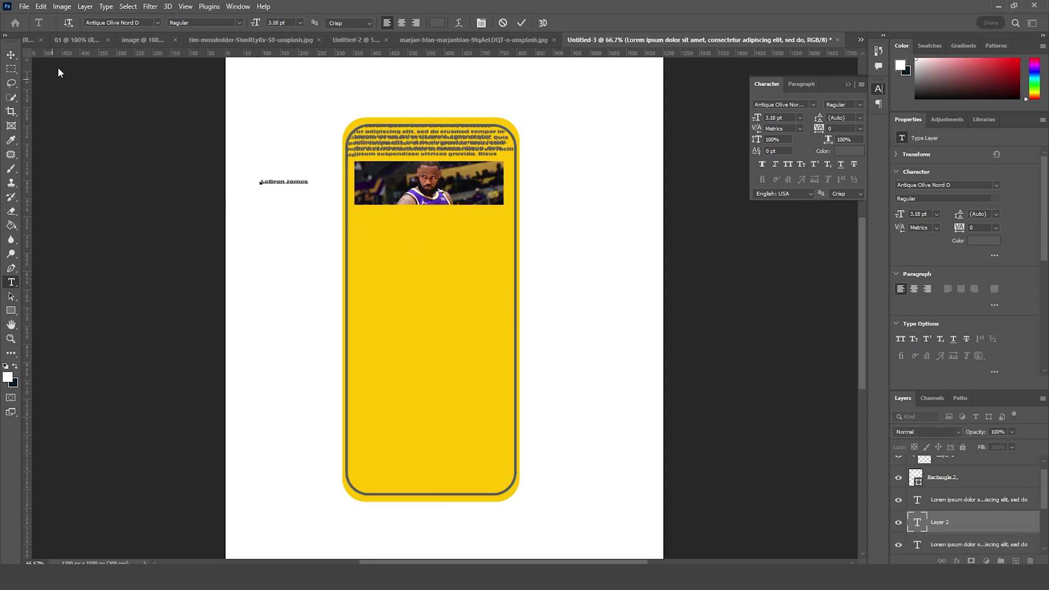
- Enlarge the "LeBron James" text to about 313% and place it just below the photo, matching the photo's width
click(11, 55)
key(ctrl+t)
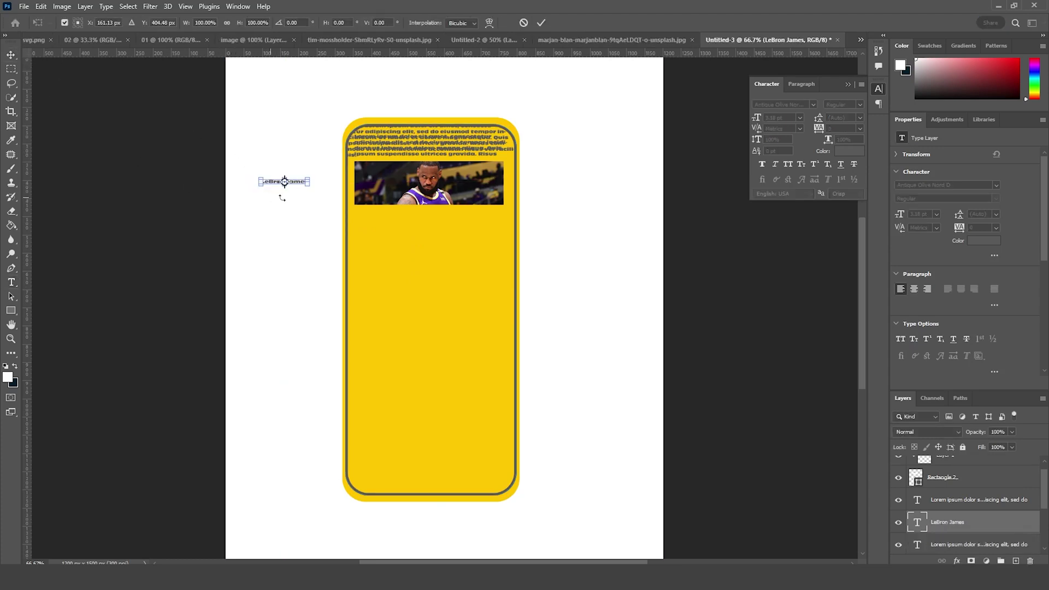
drag(308, 188, 458, 224)
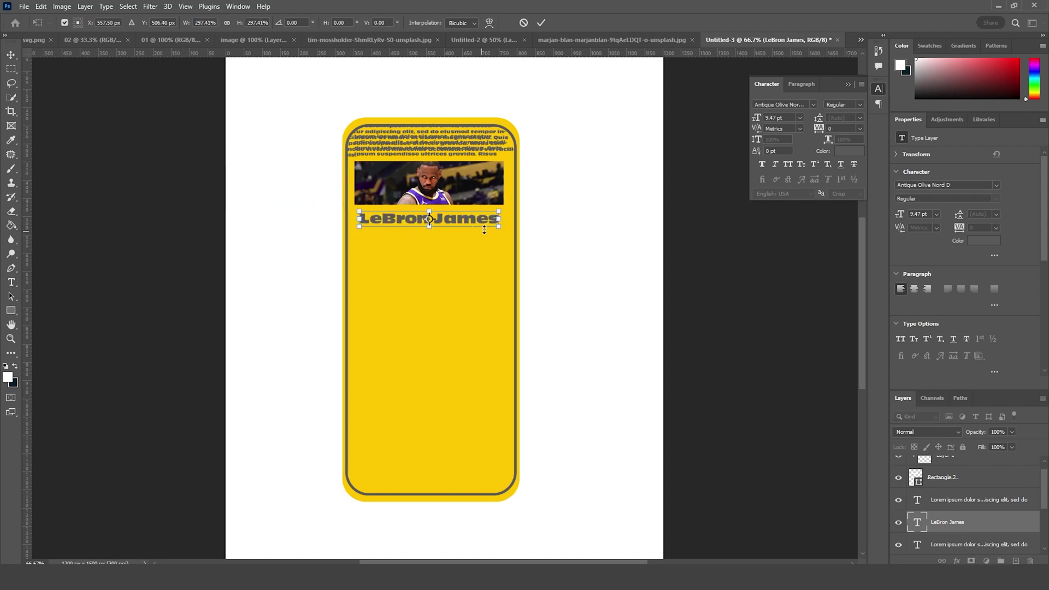
drag(496, 230, 503, 227)
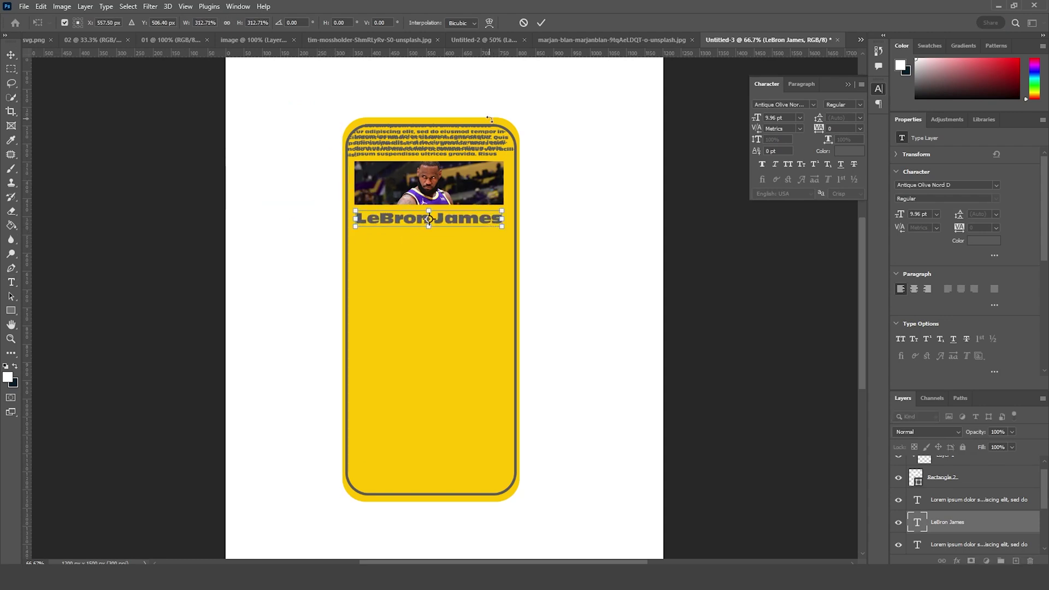
key(Return)
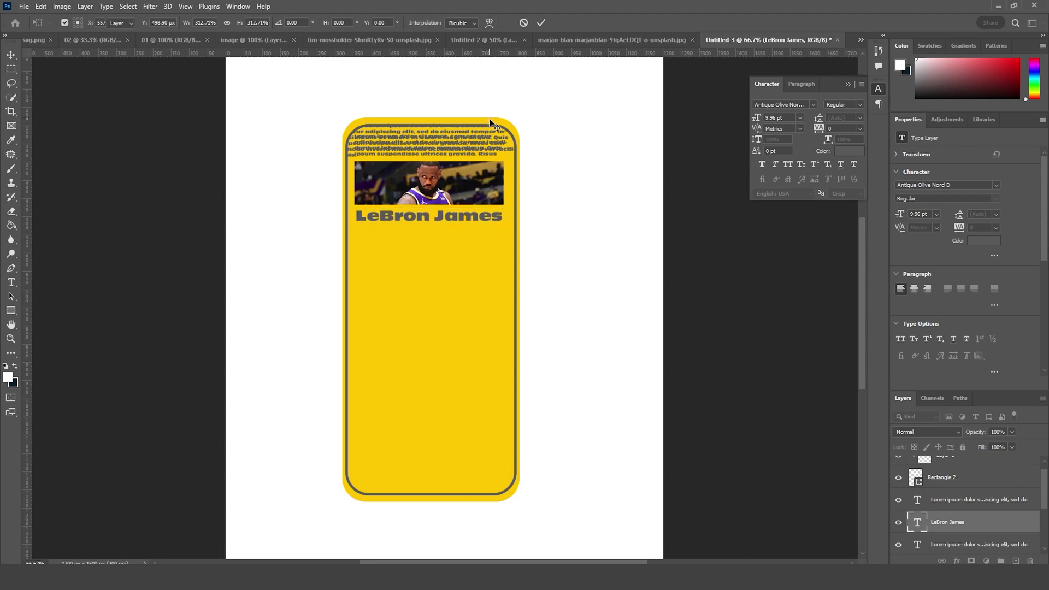
key(ctrl+z)
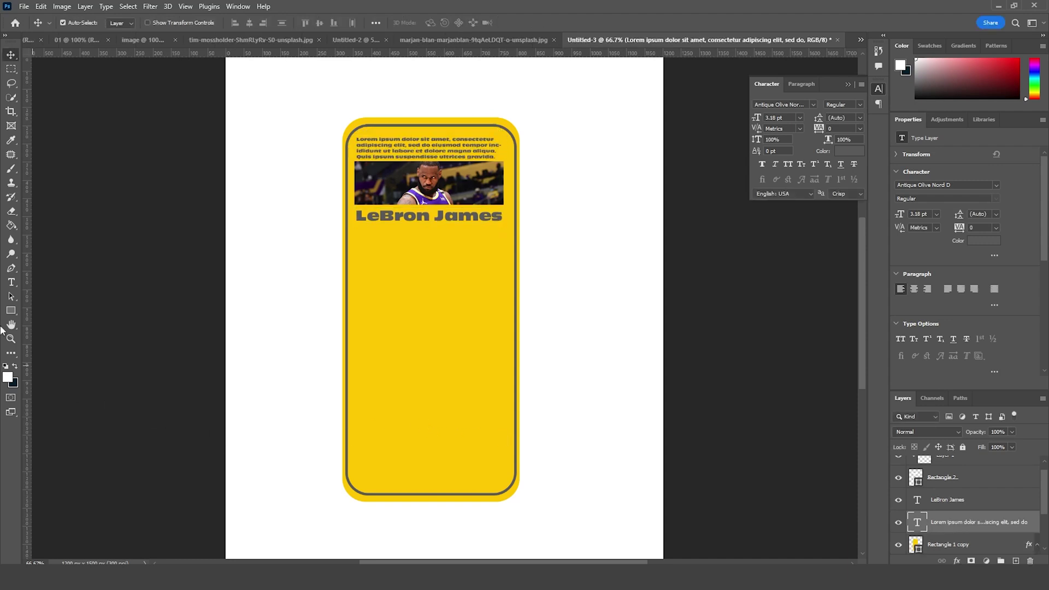
- Draw a white vertical rectangle about 211 x 643 px in the empty area below the name, keeping its white fill
click(9, 311)
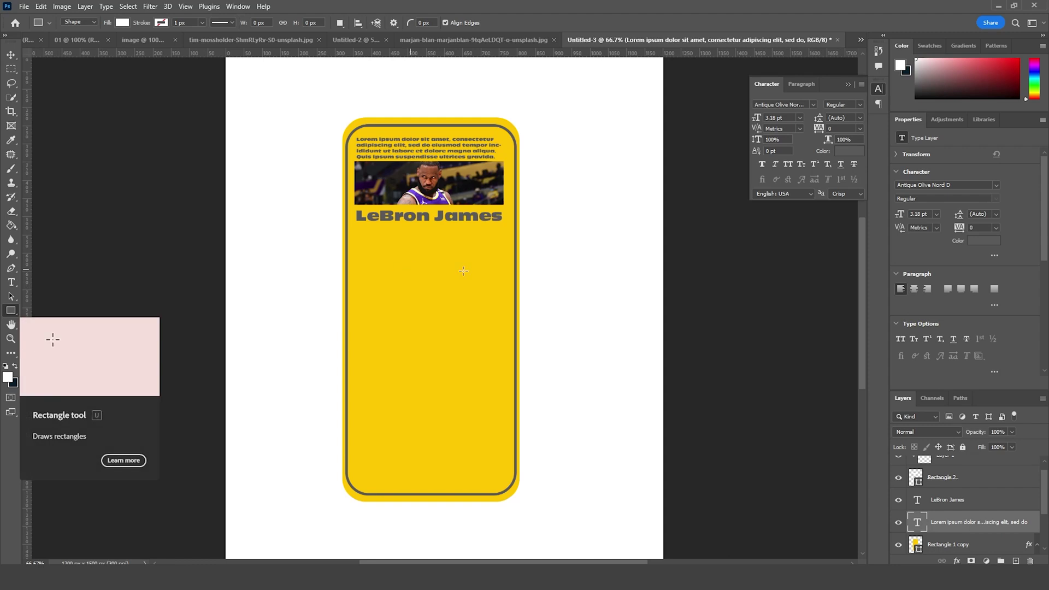
drag(361, 233, 438, 466)
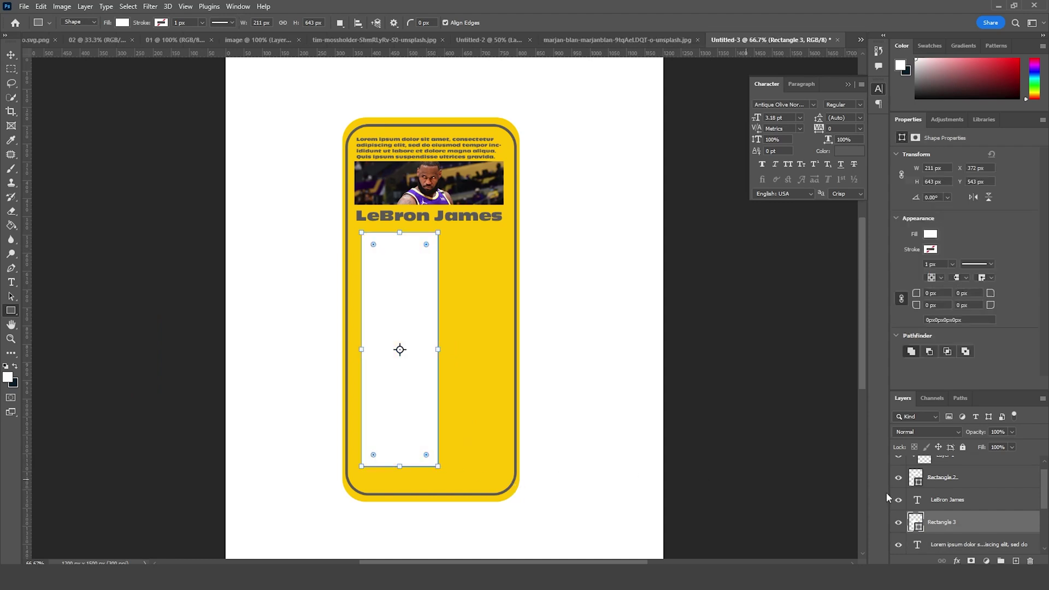
double_click(918, 527)
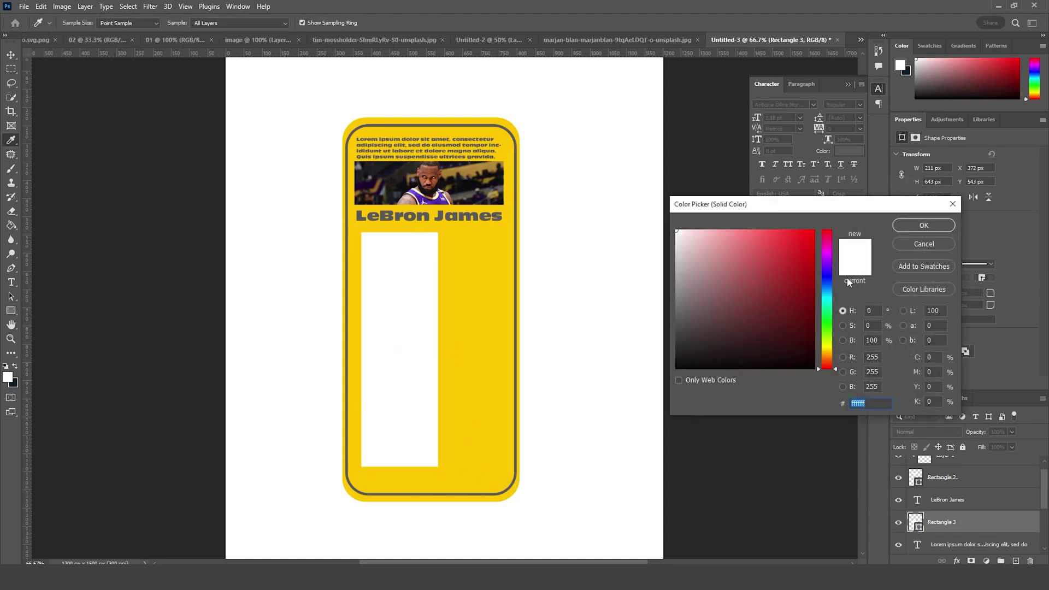
click(904, 245)
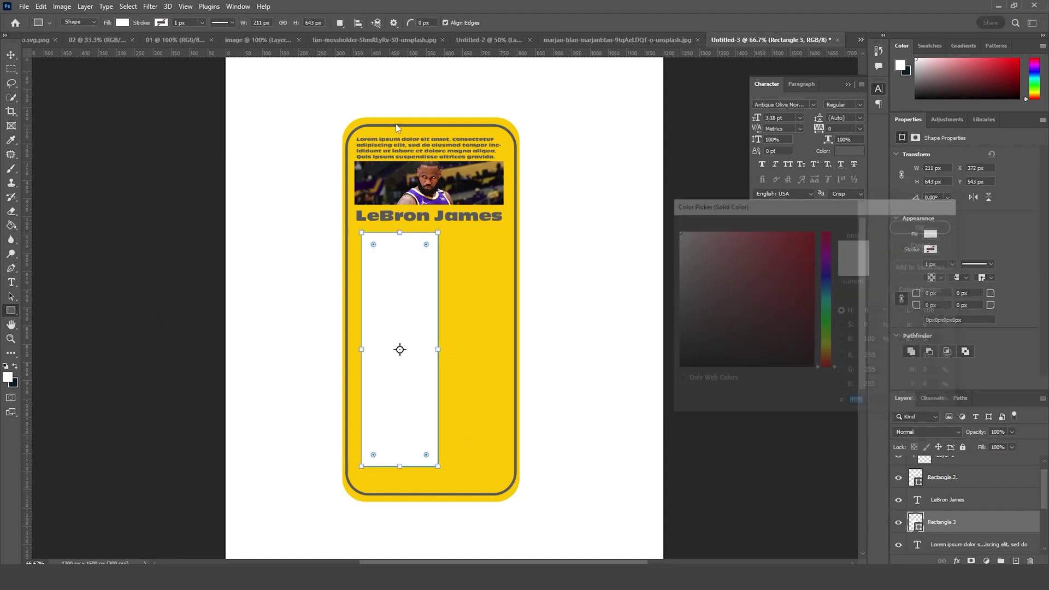
- Give the white rectangle a dark navy outline with a stroke width of 3 px
click(161, 24)
click(138, 80)
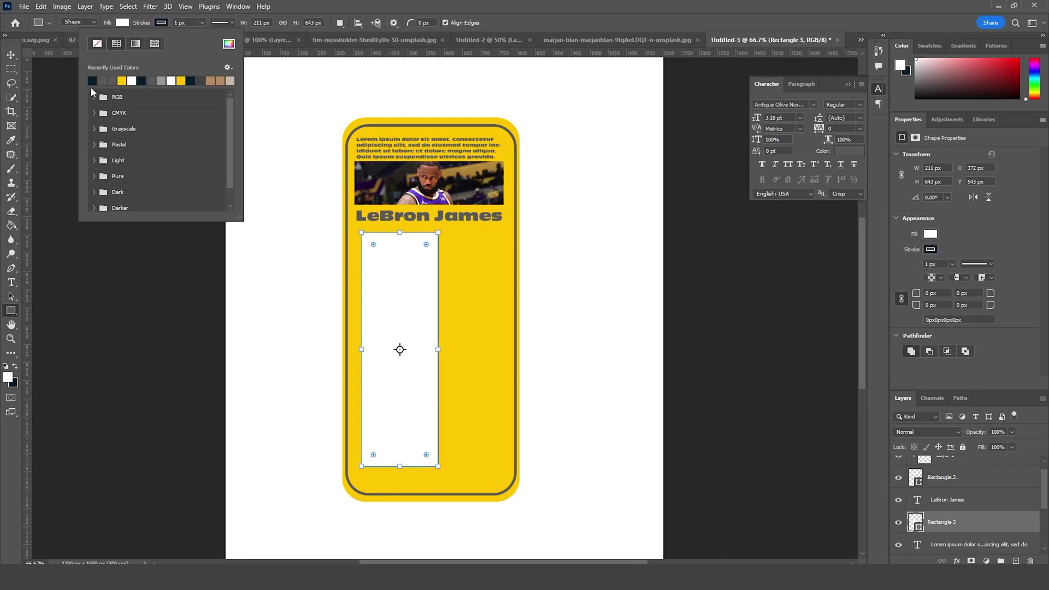
click(202, 22)
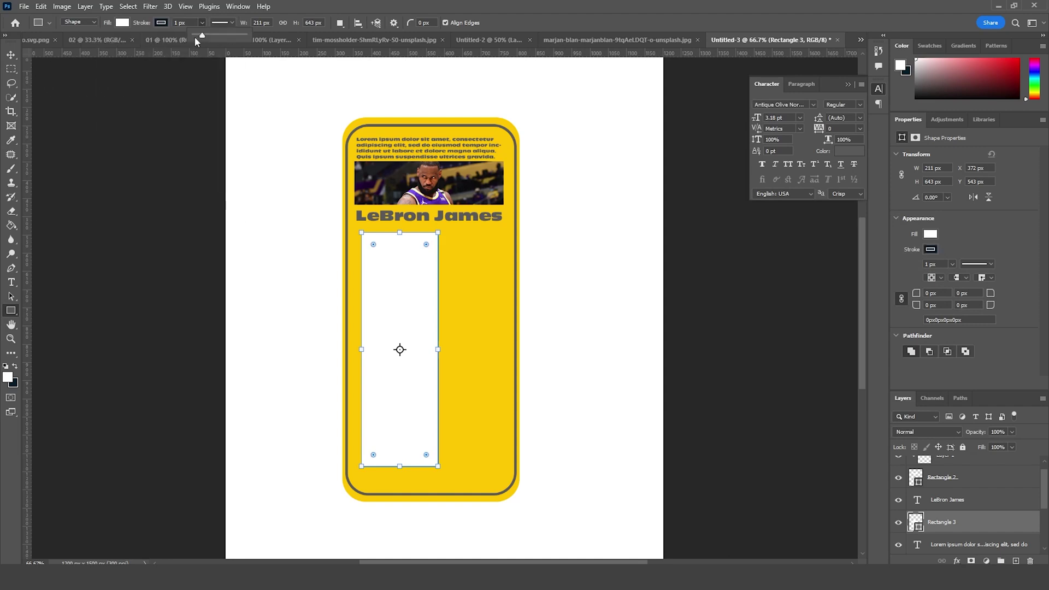
drag(203, 37, 204, 37)
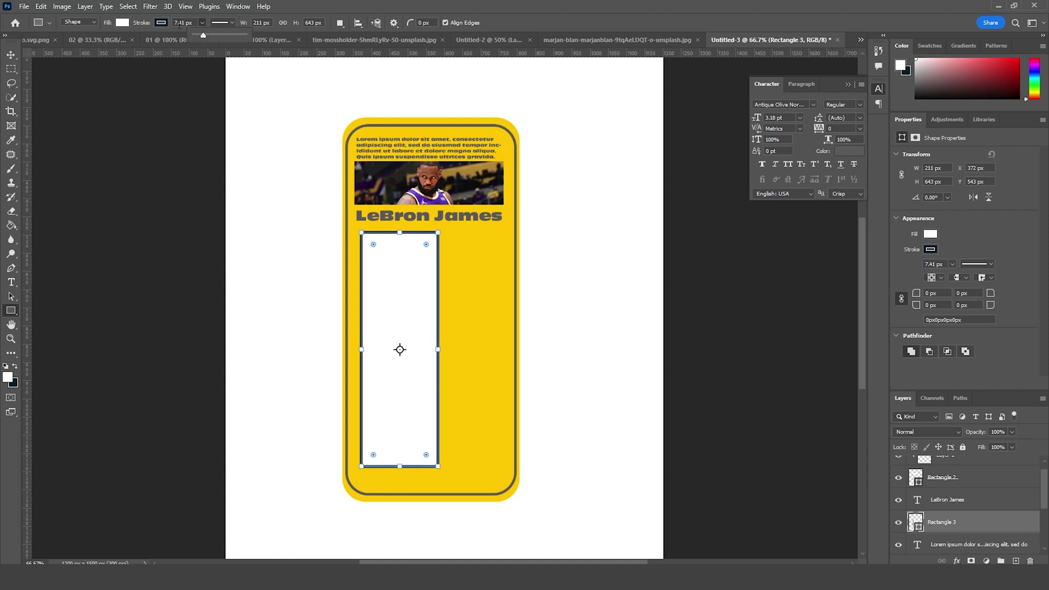
click(194, 23)
text(3)
key(Return)
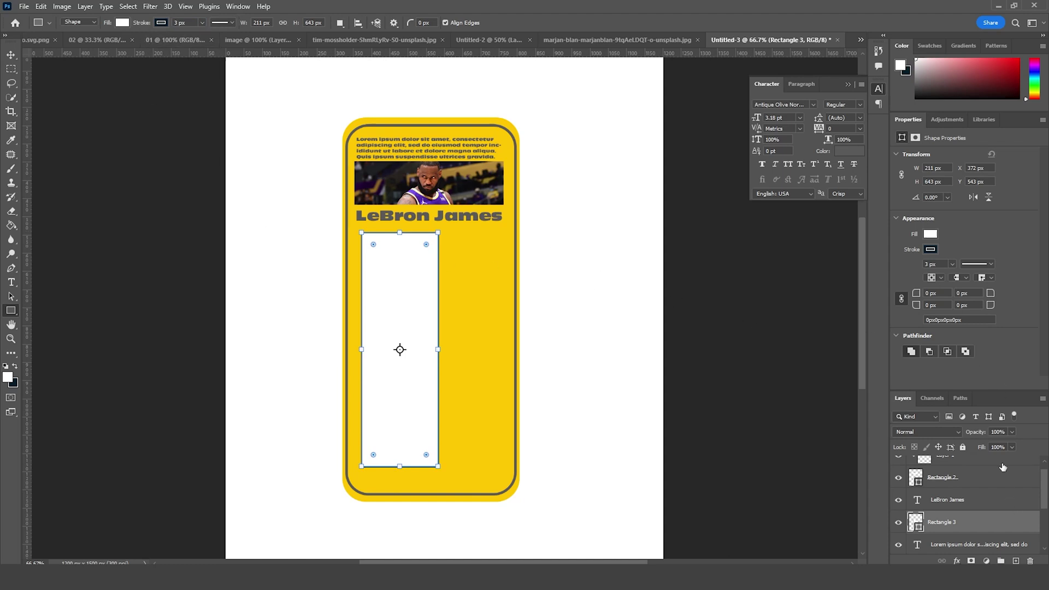
- Reduce the outlined rectangle's fill to 0% so the yellow card shows through
click(1012, 448)
drag(990, 462, 711, 469)
click(11, 55)
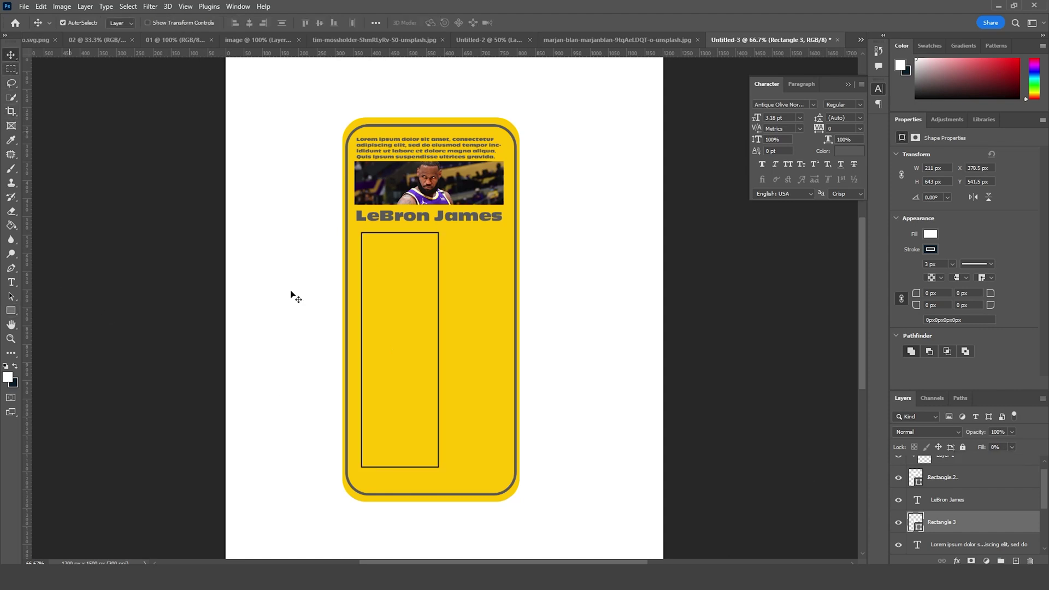
- Duplicate the outlined rectangle and squash the copy into a header strip about 41 px high at its upper end
key(ctrl+j)
key(ctrl+t)
drag(404, 465, 403, 247)
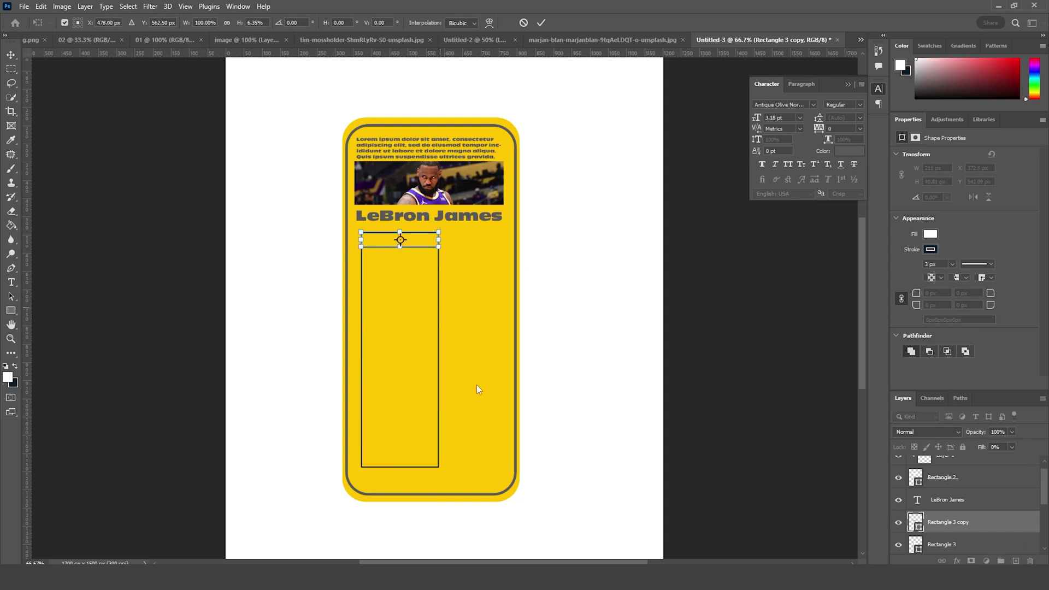
- Recolor the header strip with the card border's dark gray and raise its fill to 100%
double_click(921, 526)
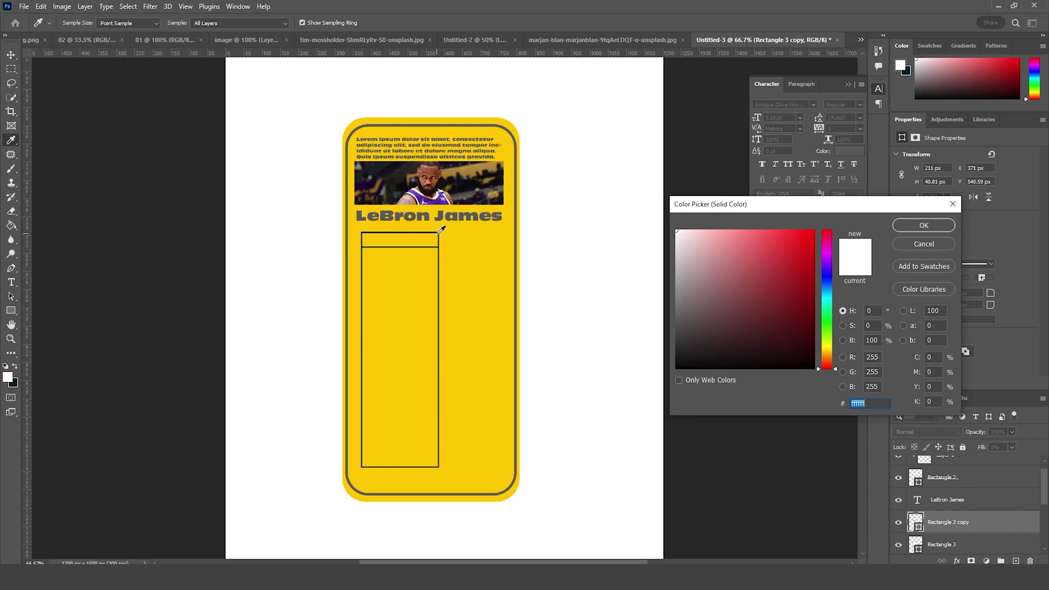
click(519, 249)
click(900, 228)
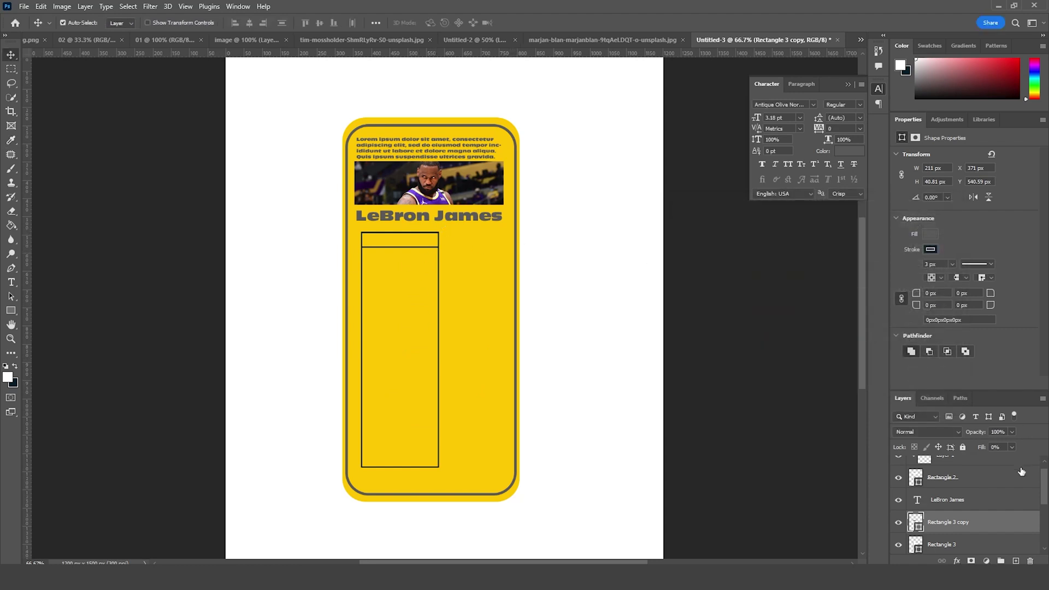
click(1012, 447)
drag(1007, 457, 1044, 459)
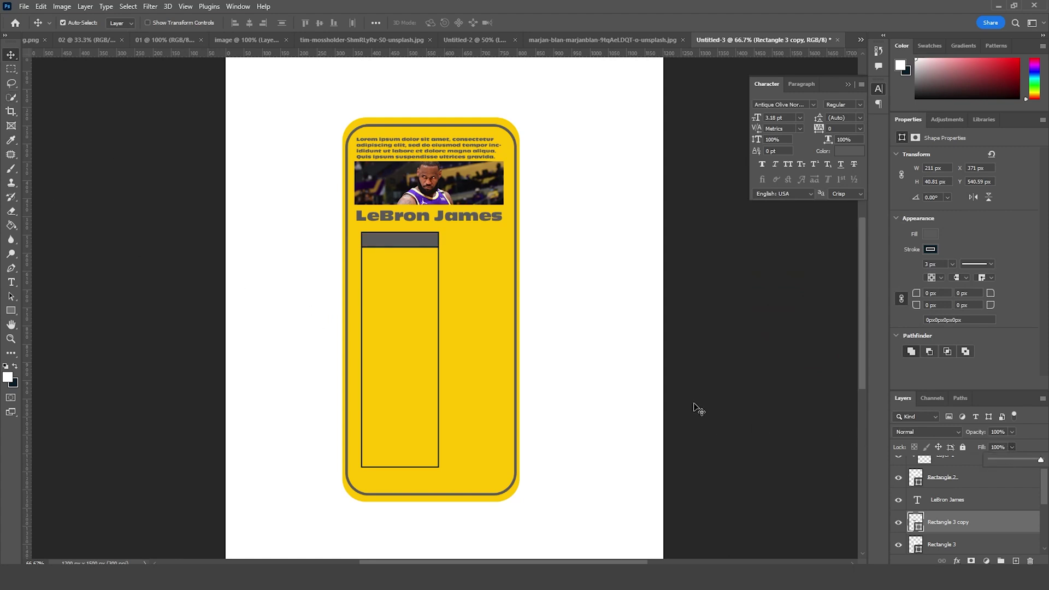
- Change the tall rectangle's outline to dark gray and remove the header strip's outline
key(ctrl+1)
key(ctrl+plus)
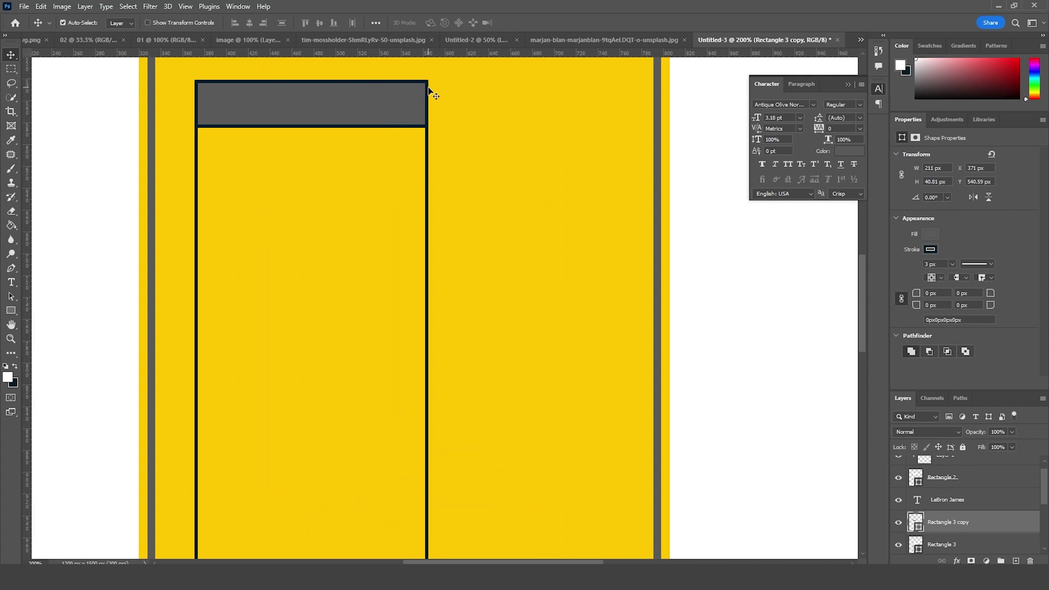
click(941, 545)
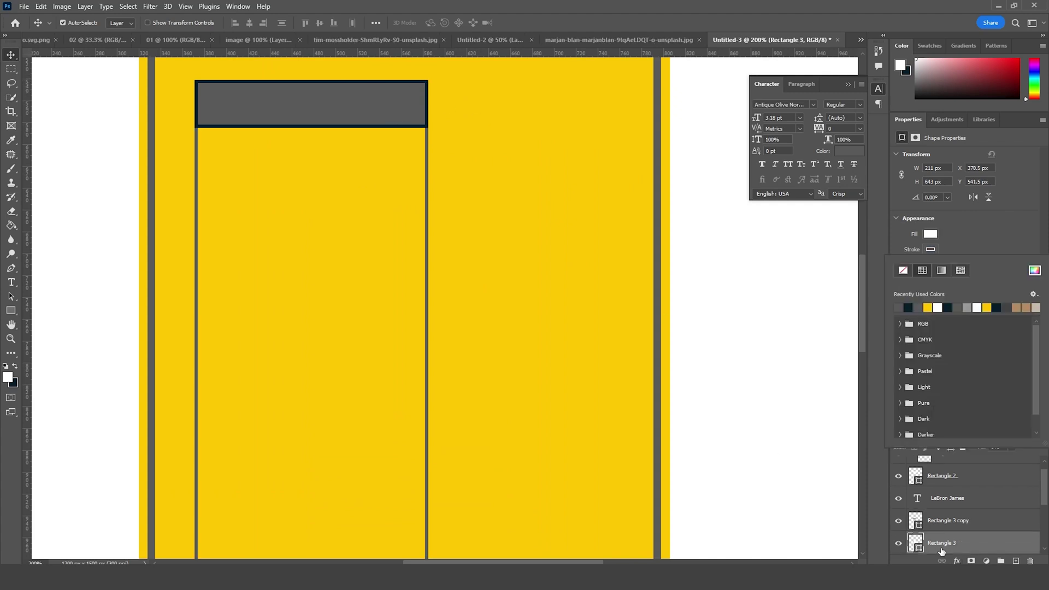
click(921, 520)
click(931, 250)
click(903, 270)
click(282, 132)
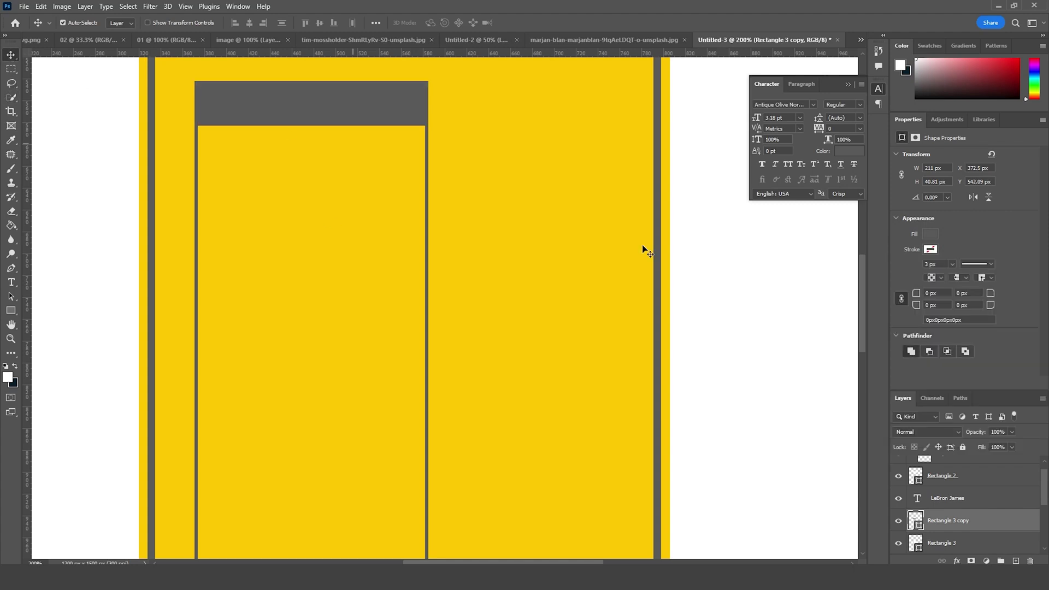
- Add a narrow Lorem ipsum paragraph text box and place it inside the outlined rectangle below the header strip
click(567, 246)
key(ctrl+minus)
key(ctrl+minus)
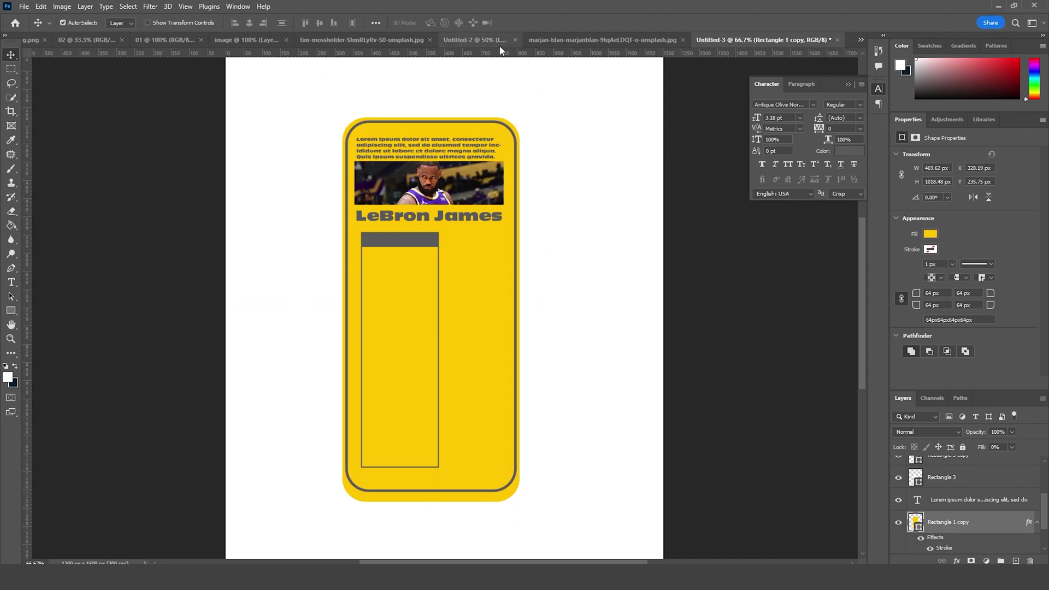
click(11, 282)
drag(268, 281, 330, 510)
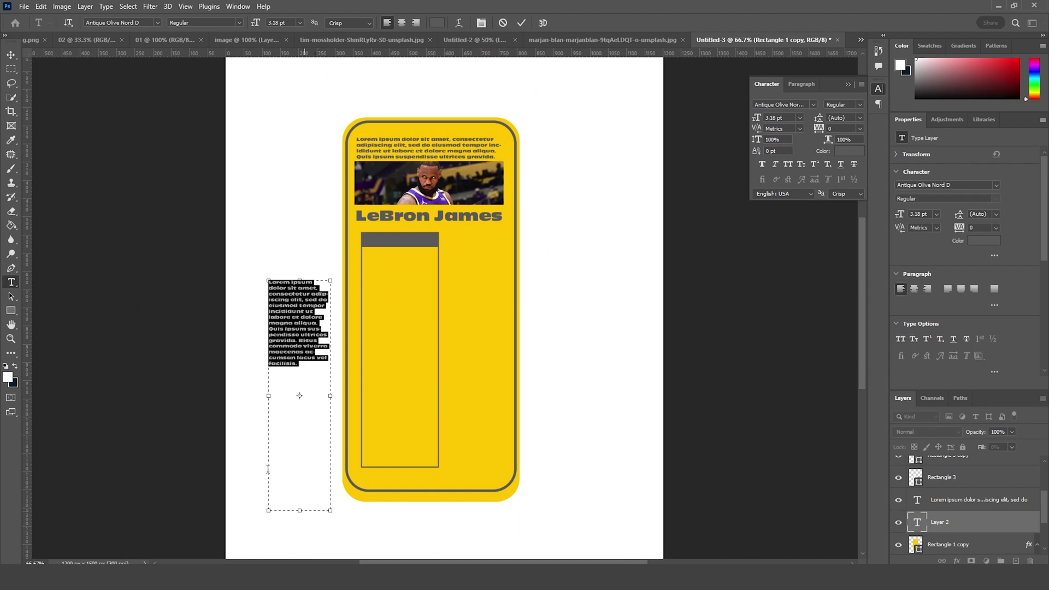
key(ctrl+v)
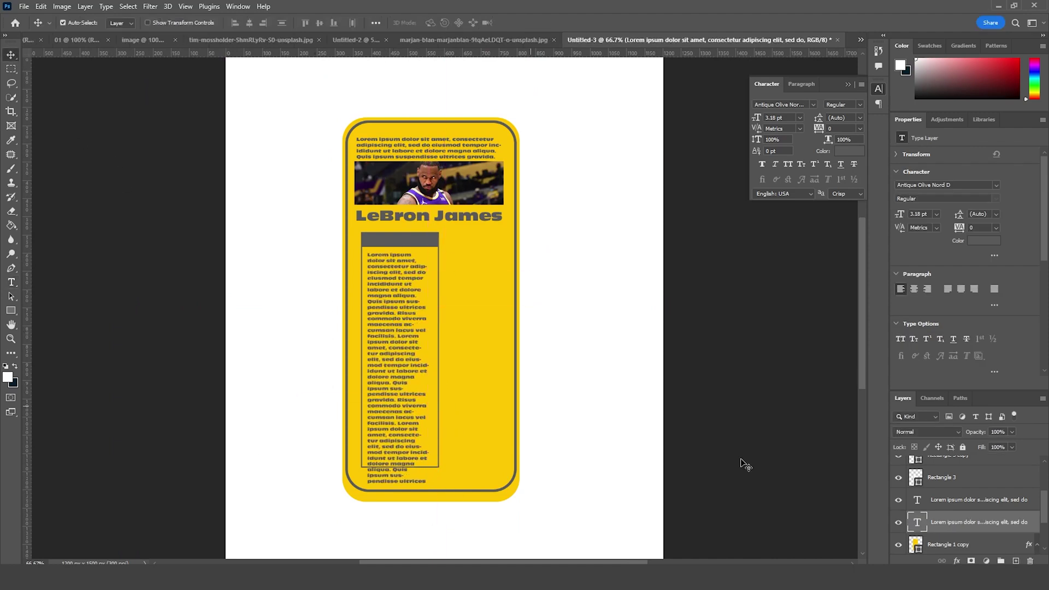
- Shorten and slightly narrow the Lorem ipsum text box inside the panel, and change its font to Alternate Gothic
key(ctrl+a)
drag(431, 483, 432, 355)
drag(368, 303, 372, 303)
click(780, 107)
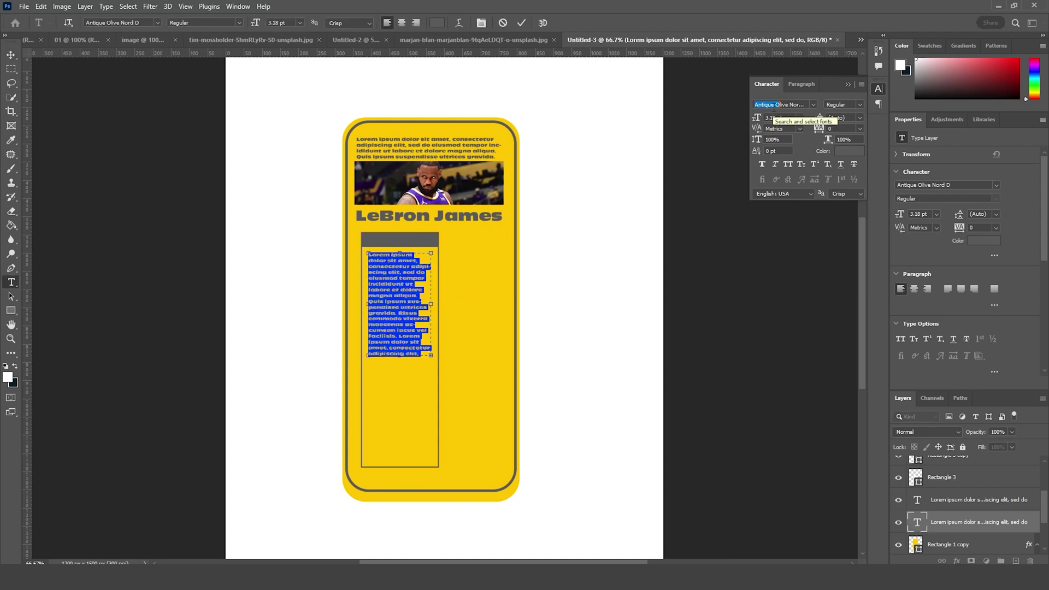
click(813, 105)
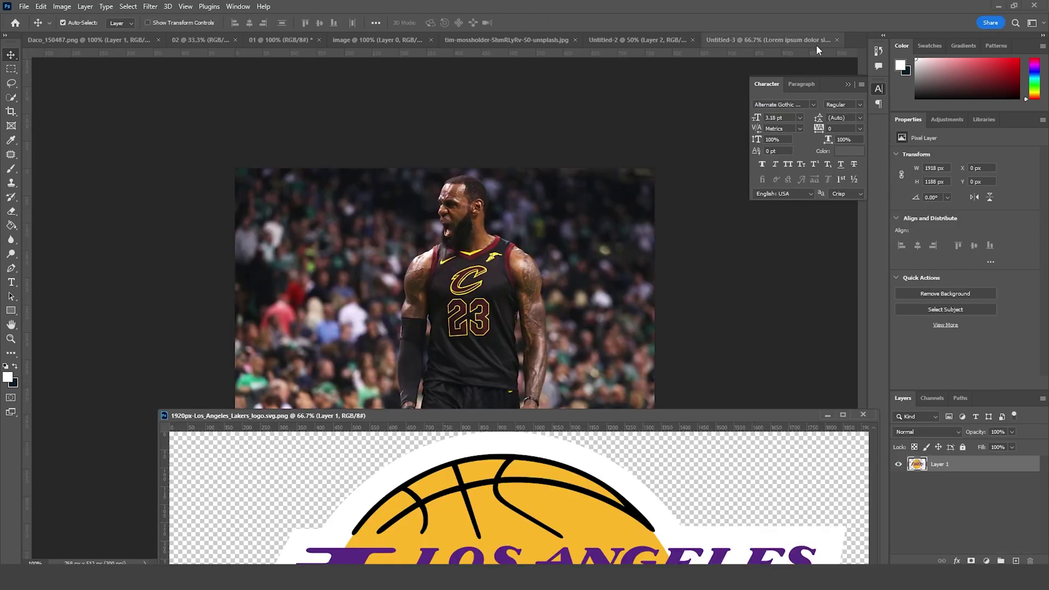
- Copy the Los Angeles Lakers logo into the card document and close the logo file
click(795, 41)
drag(525, 538, 414, 376)
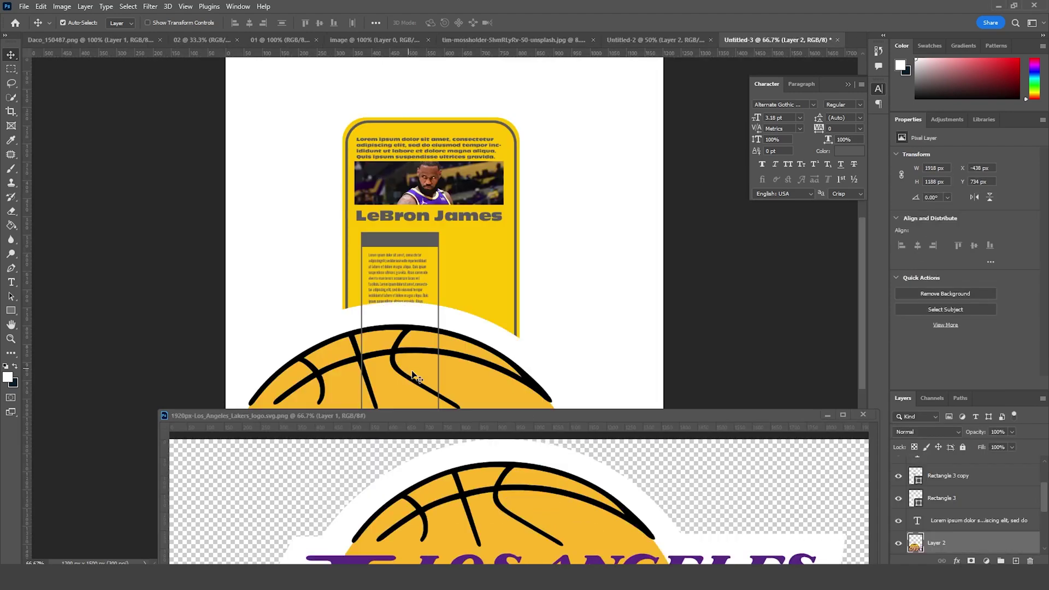
click(863, 416)
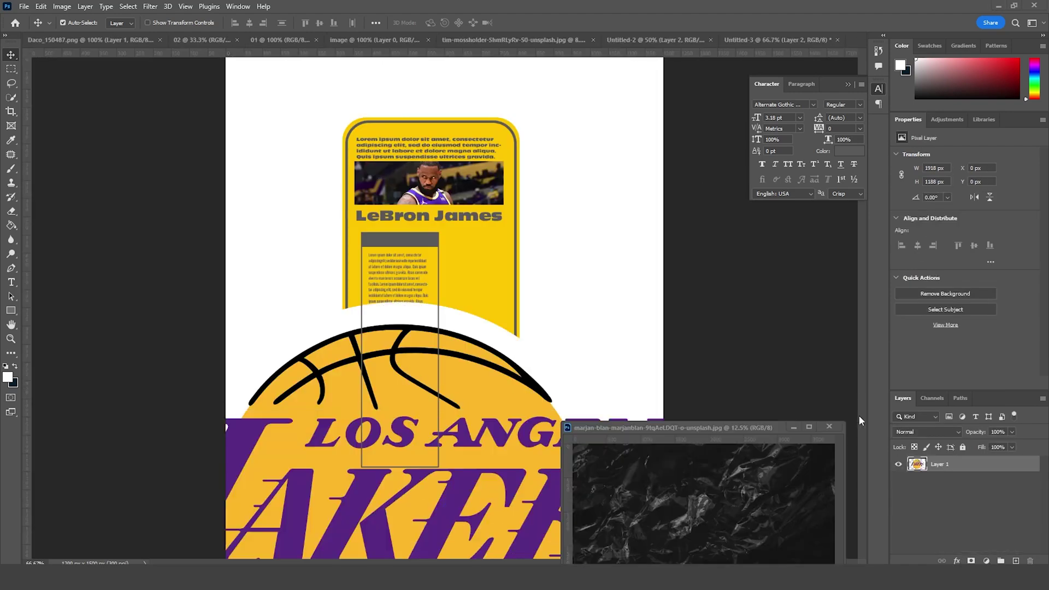
- Scale the Lakers logo down to about 189 x 118 px and place it below the panel's paragraph
click(515, 399)
key(ctrl+t)
drag(769, 309, 456, 434)
drag(440, 519, 438, 399)
drag(456, 363, 438, 353)
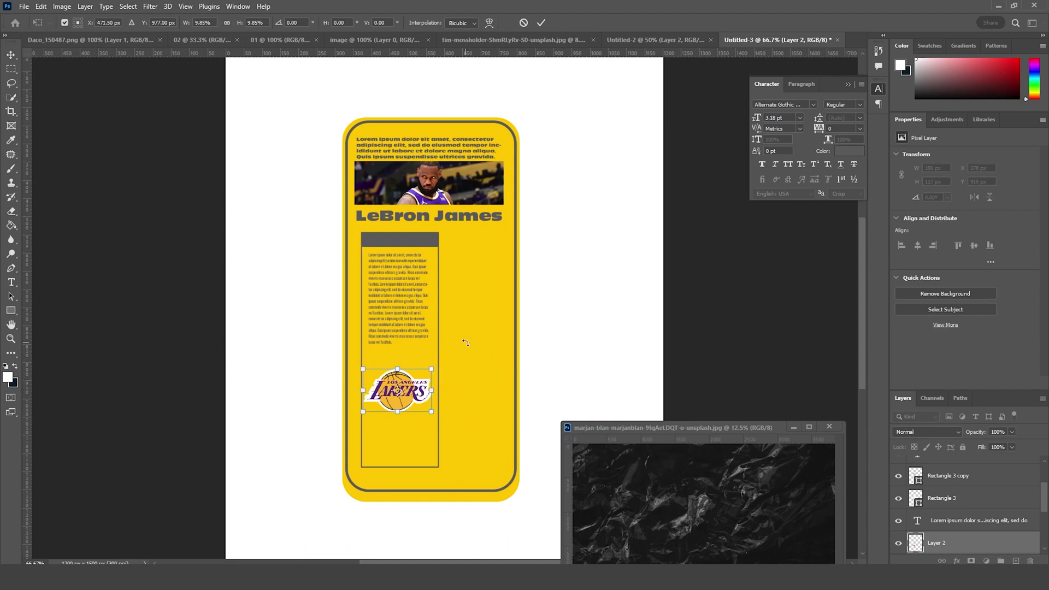
key(Return)
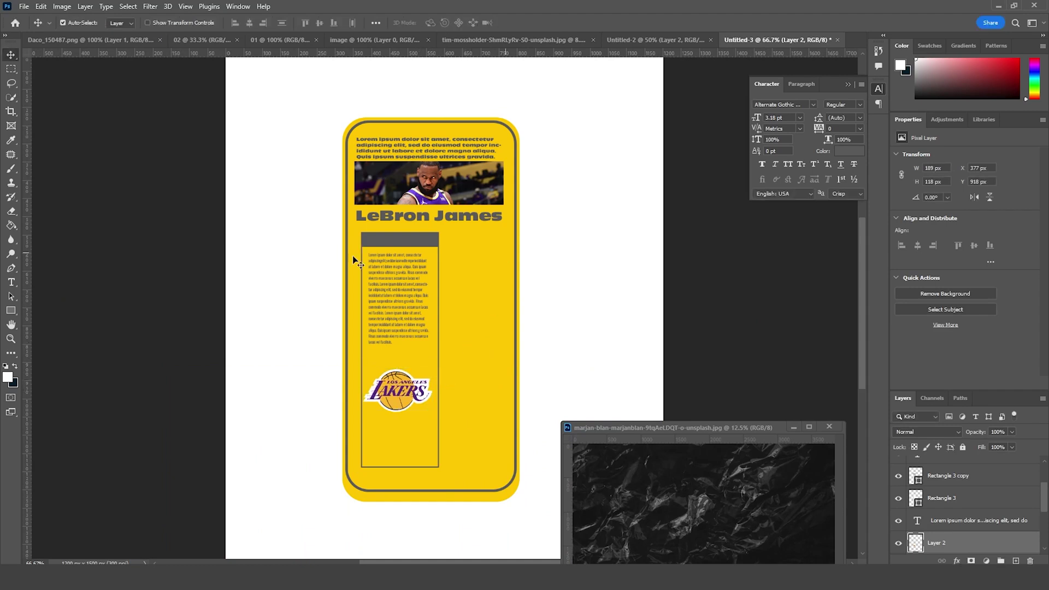
- Draw a tall white rectangle and place it beside the outlined panel, extending past the card's lower edge
click(10, 310)
drag(258, 222, 327, 528)
click(11, 55)
drag(292, 311, 476, 321)
- Copy the black-jersey number 23 player photo from document 01 into the card document and minimize the floating texture image
click(596, 42)
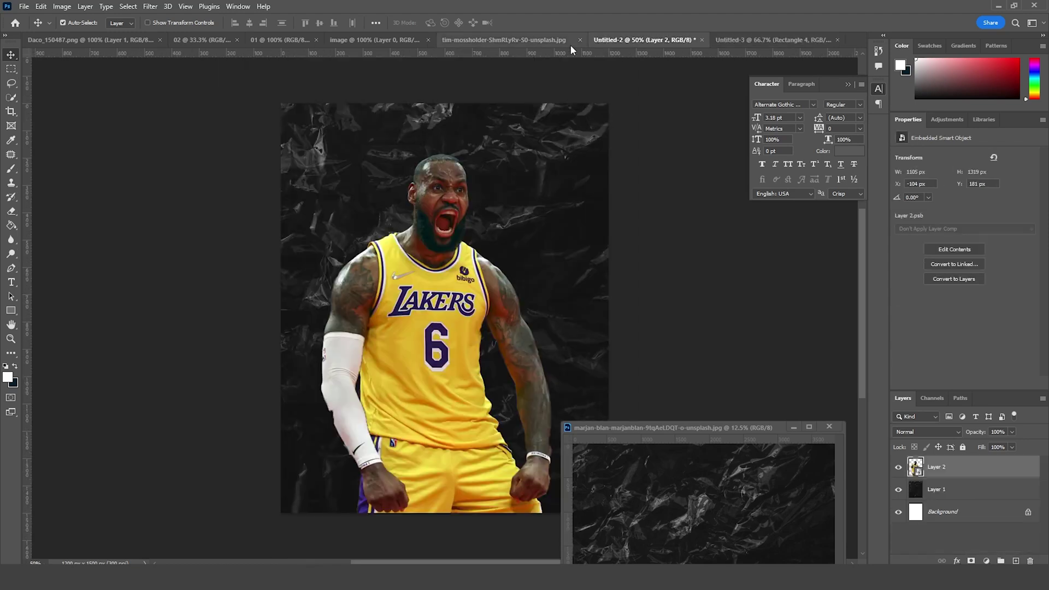
click(503, 43)
click(371, 41)
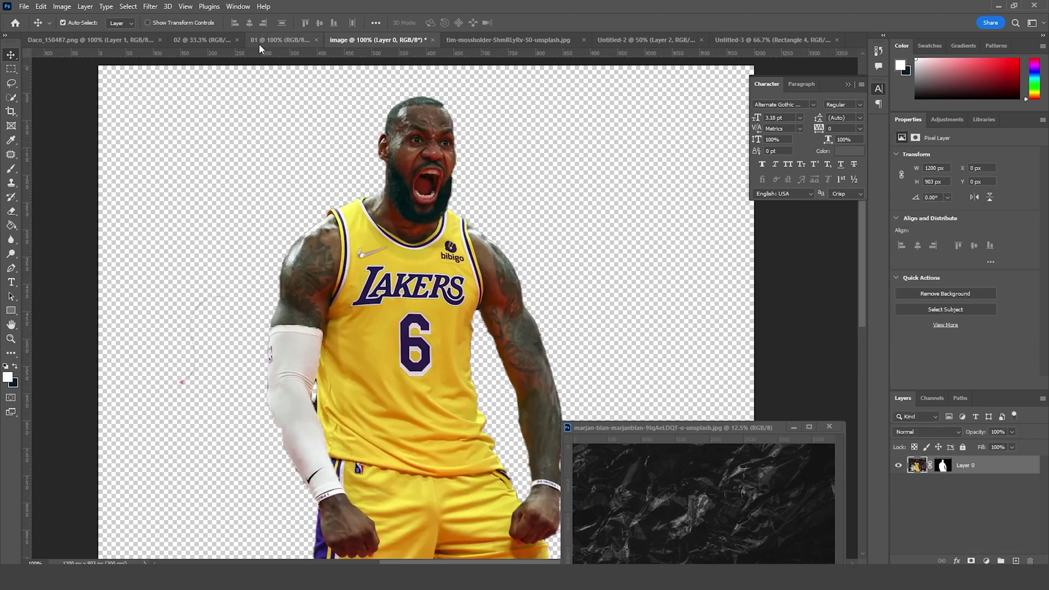
click(259, 42)
drag(473, 283, 478, 355)
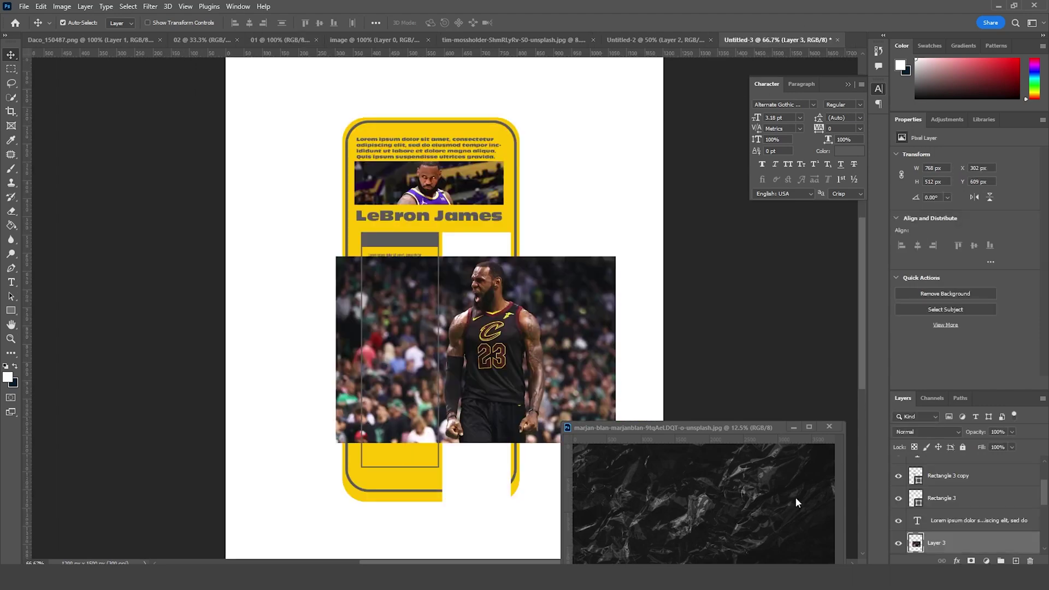
click(796, 427)
- Move the number 23 photo layer directly above the tall white rectangle and clip it to that shape
drag(938, 541, 950, 497)
right_click(955, 484)
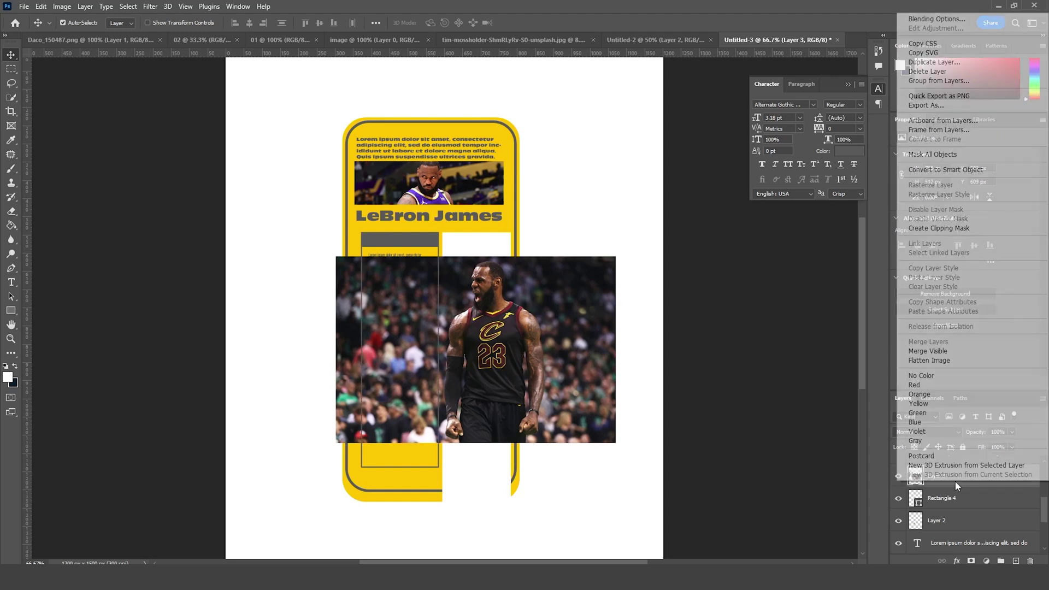
click(938, 230)
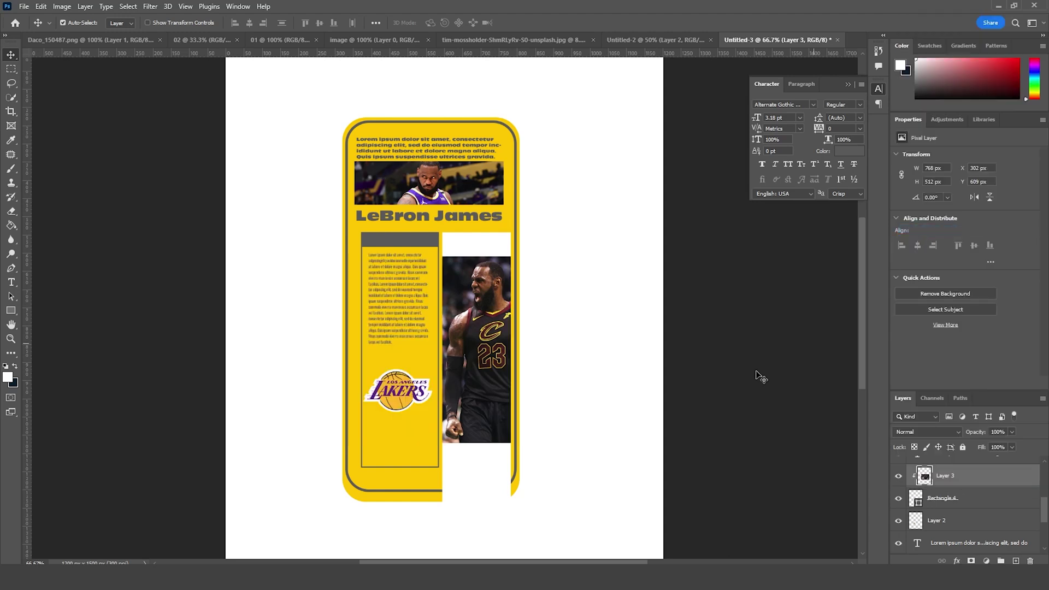
- Enlarge the clipped number 23 photo to about 157% and position the player's head and torso within the tall rectangle
key(ctrl+t)
drag(615, 444, 694, 499)
drag(508, 443, 524, 473)
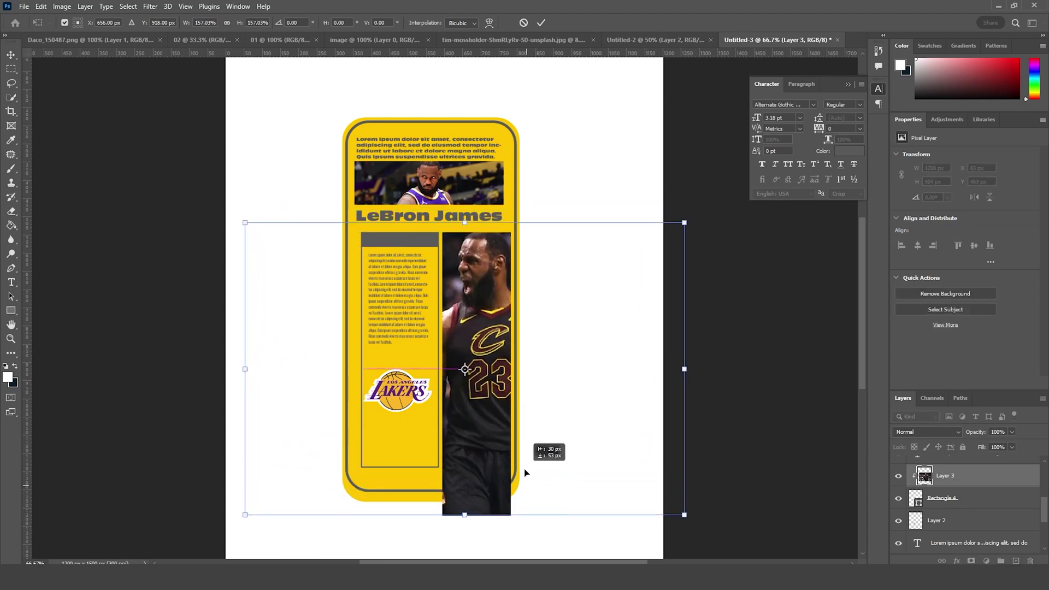
key(Return)
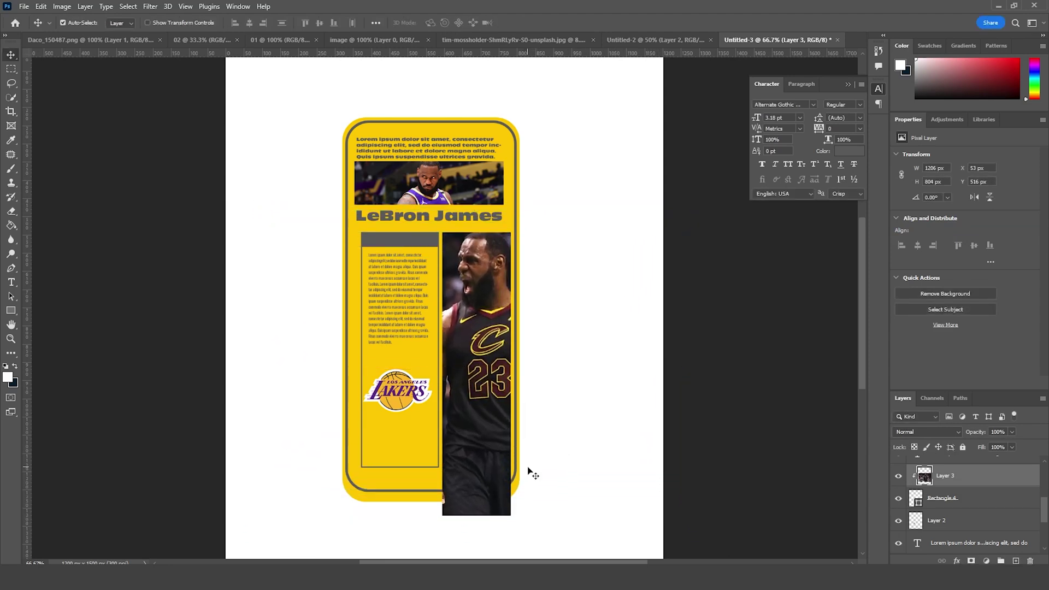
- Group all the card's layers, from the uppermost photo down to the base rectangle, leaving out the background
scroll(984, 488, up, 5)
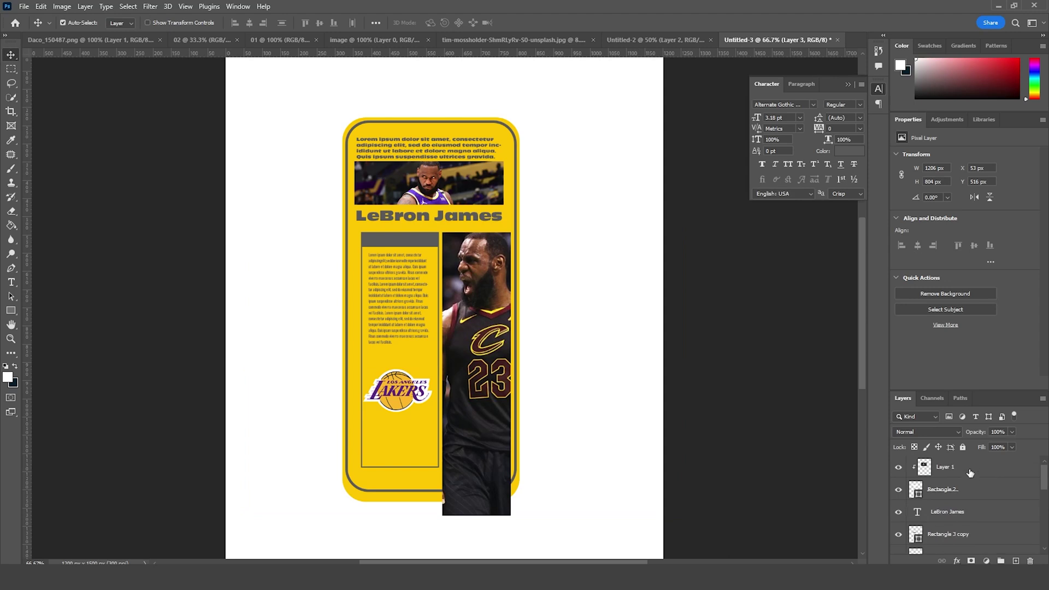
click(1029, 475)
scroll(1045, 486, down, 5)
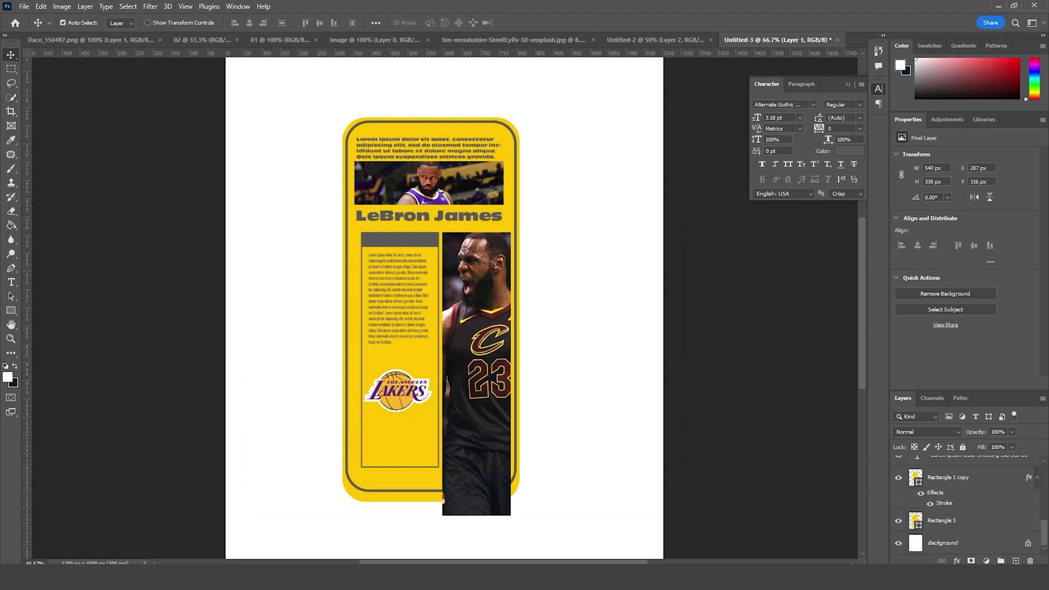
shift+click(940, 522)
key(ctrl+g)
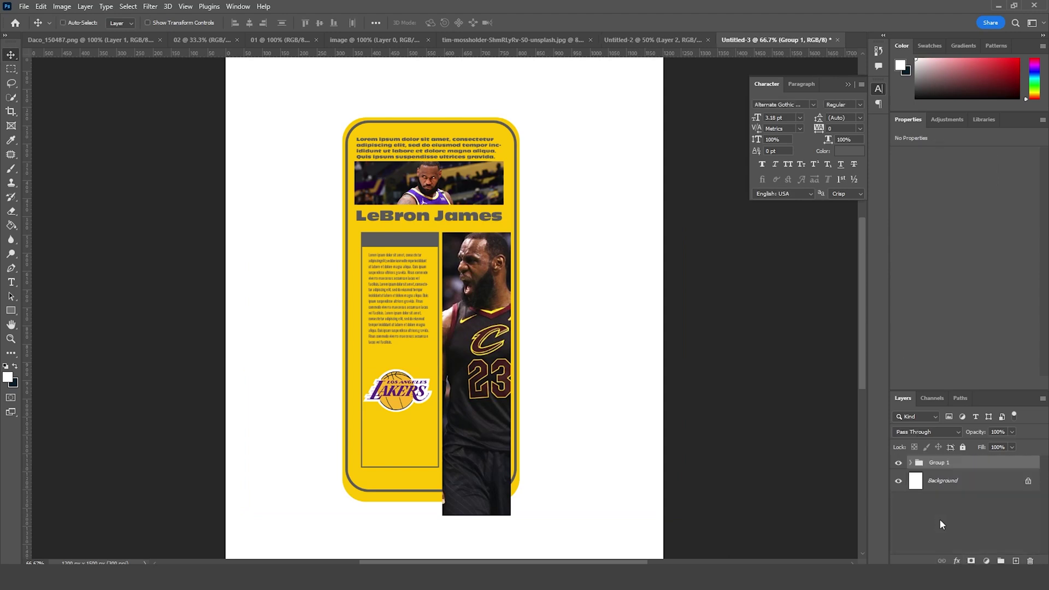
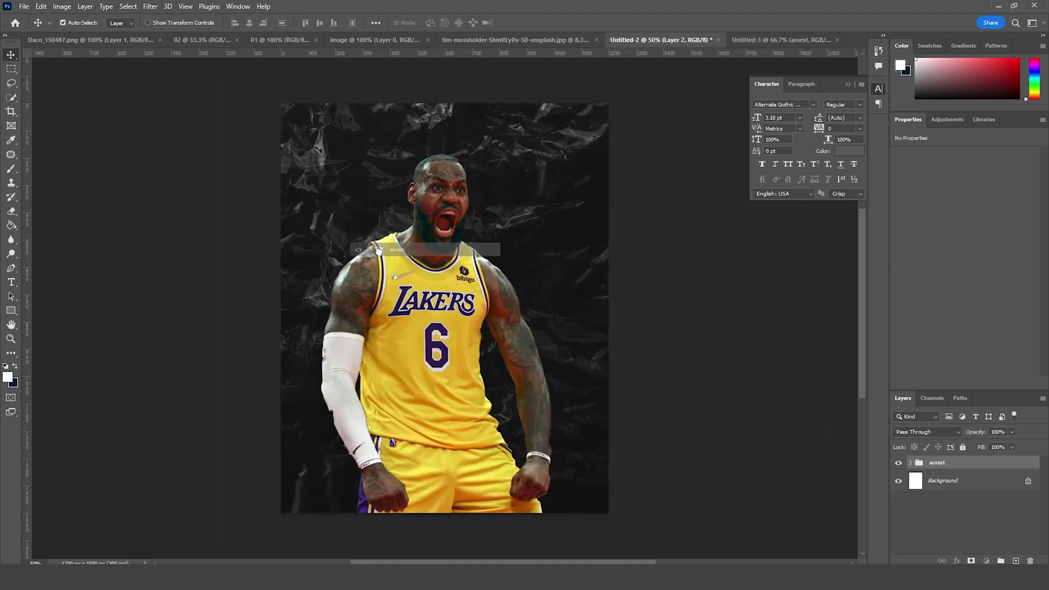
- Scale the card group to about 68% on the player poster and place it beside the cut-out player's head
key(ctrl+t)
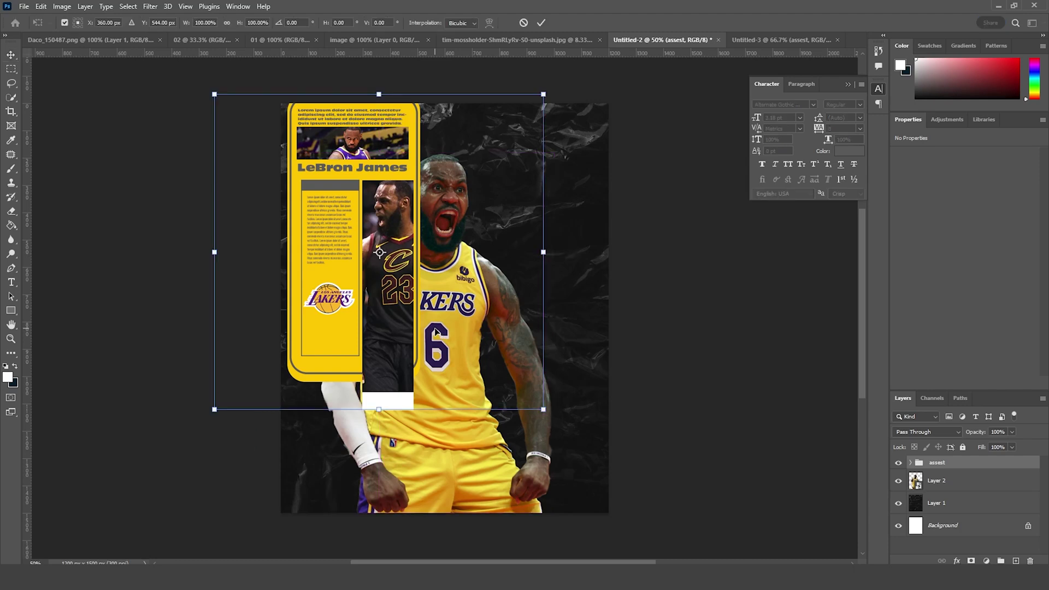
drag(543, 94, 497, 153)
drag(426, 270, 413, 255)
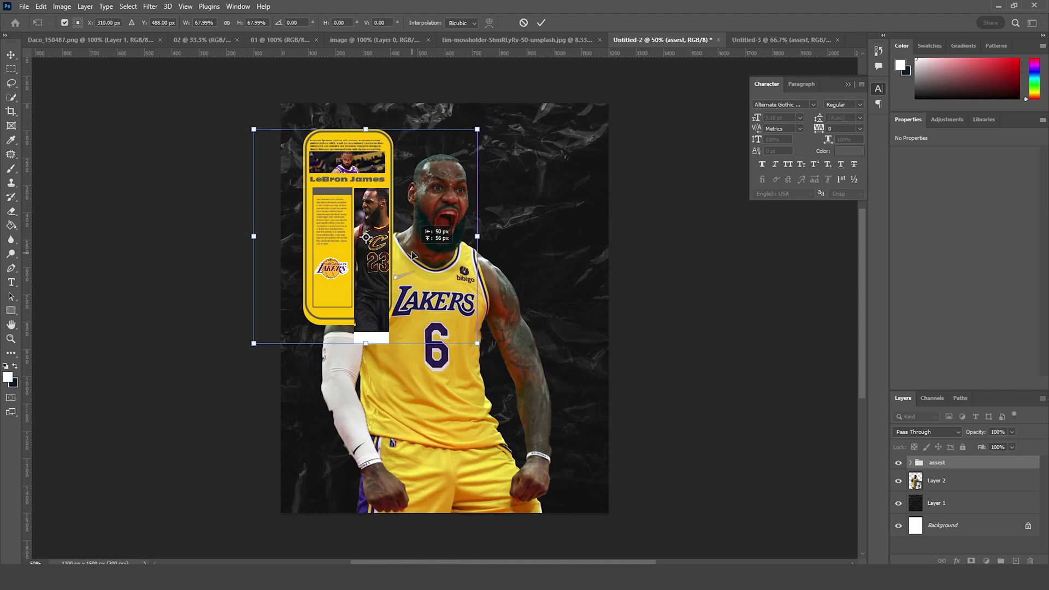
key(Return)
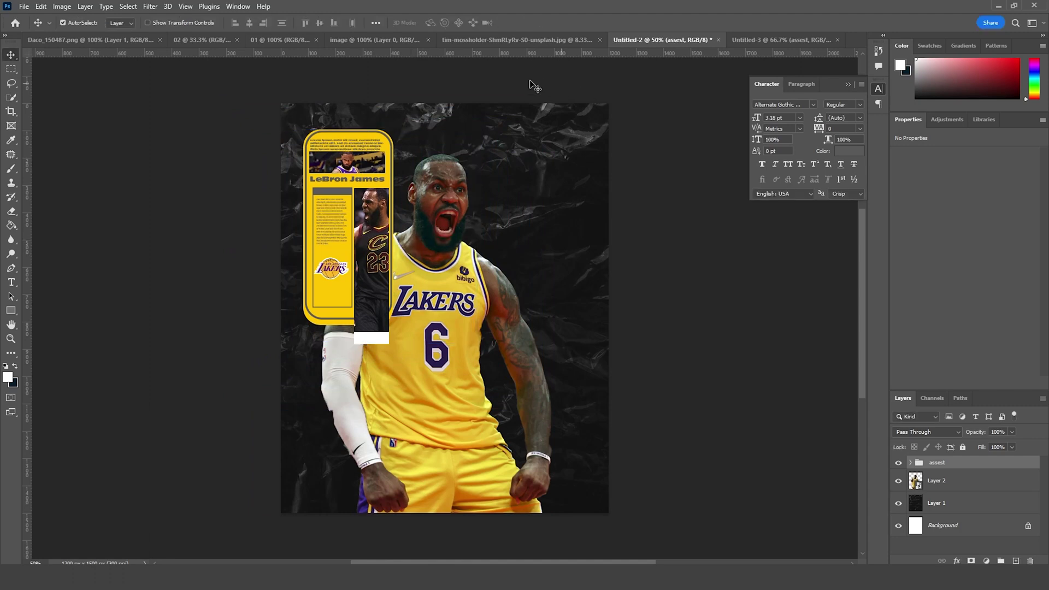
- Bring the teal paint texture from the tim-mossholder image into the player poster and place it between the cut-out player and the black texture
click(515, 42)
drag(497, 170, 513, 172)
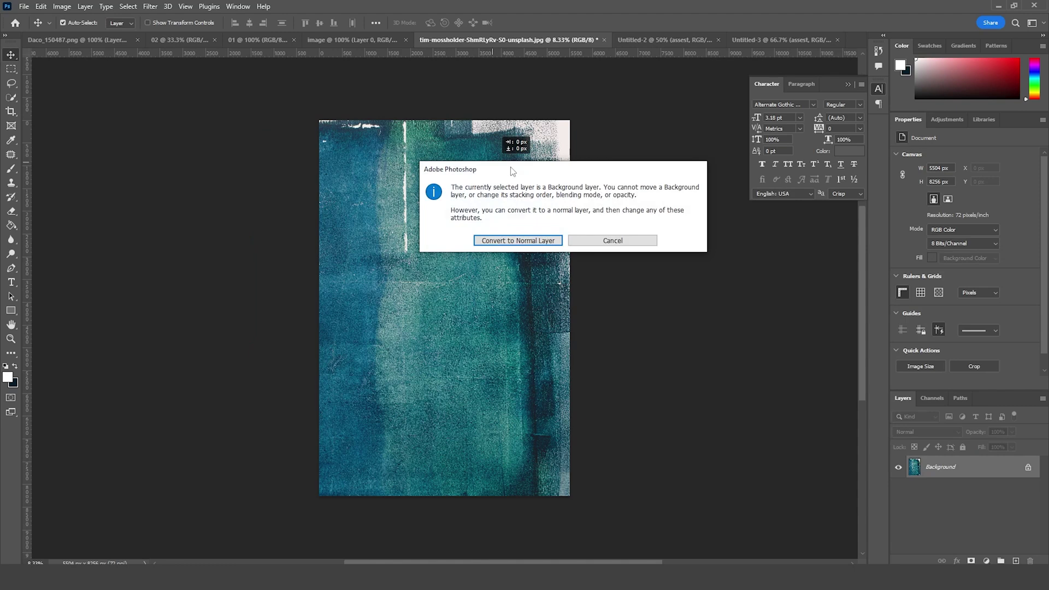
click(613, 240)
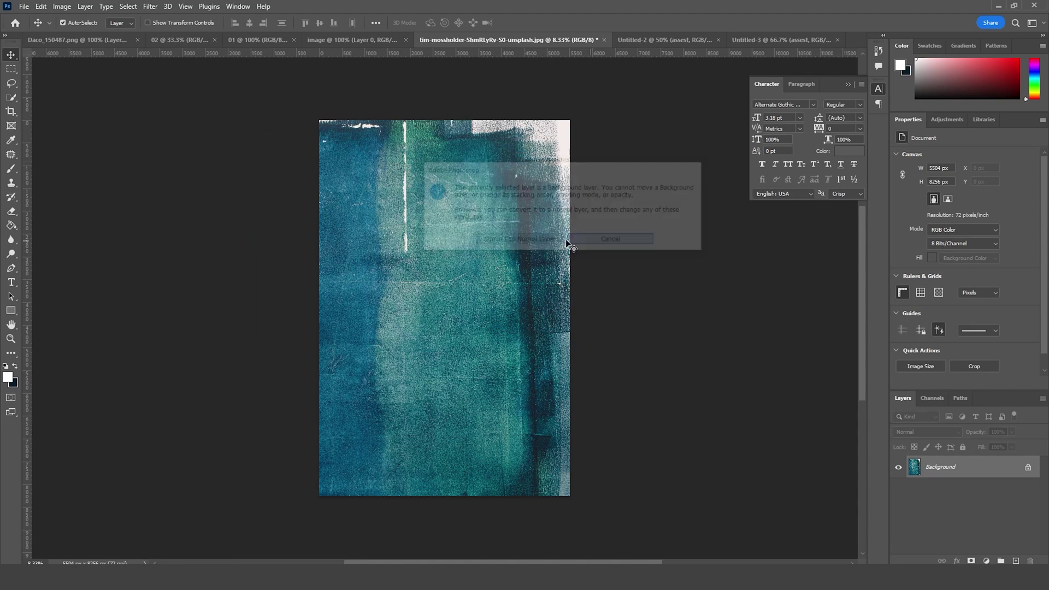
drag(702, 85, 583, 180)
drag(926, 461, 918, 526)
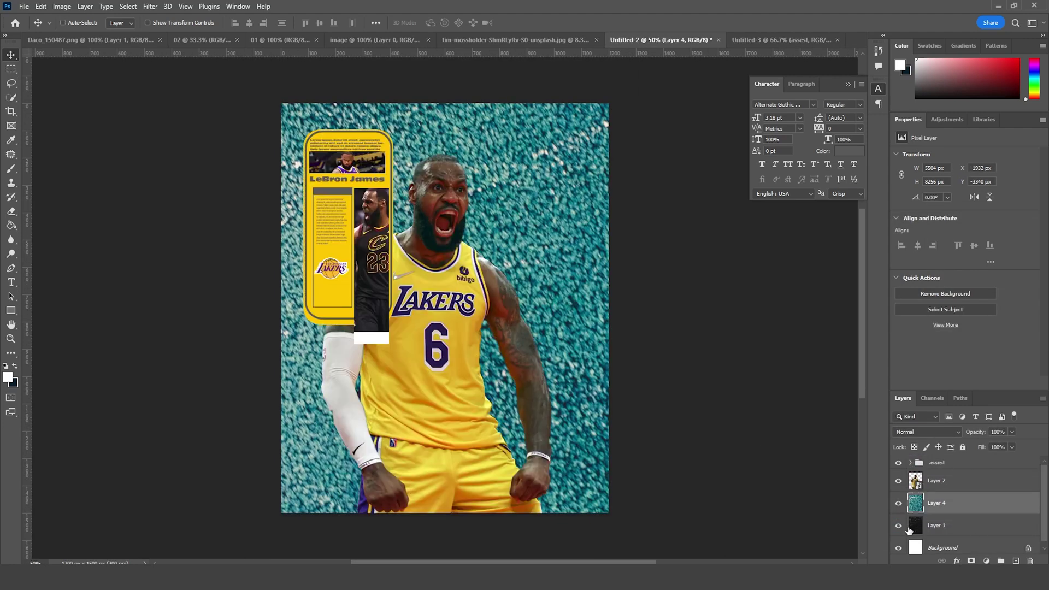
- Scale the teal texture layer down to about 26% of its original size
key(ctrl+t)
key(ctrl+minus)
key(ctrl+minus)
key(ctrl+minus)
key(ctrl+minus)
key(ctrl+minus)
drag(580, 499, 489, 372)
drag(469, 329, 463, 348)
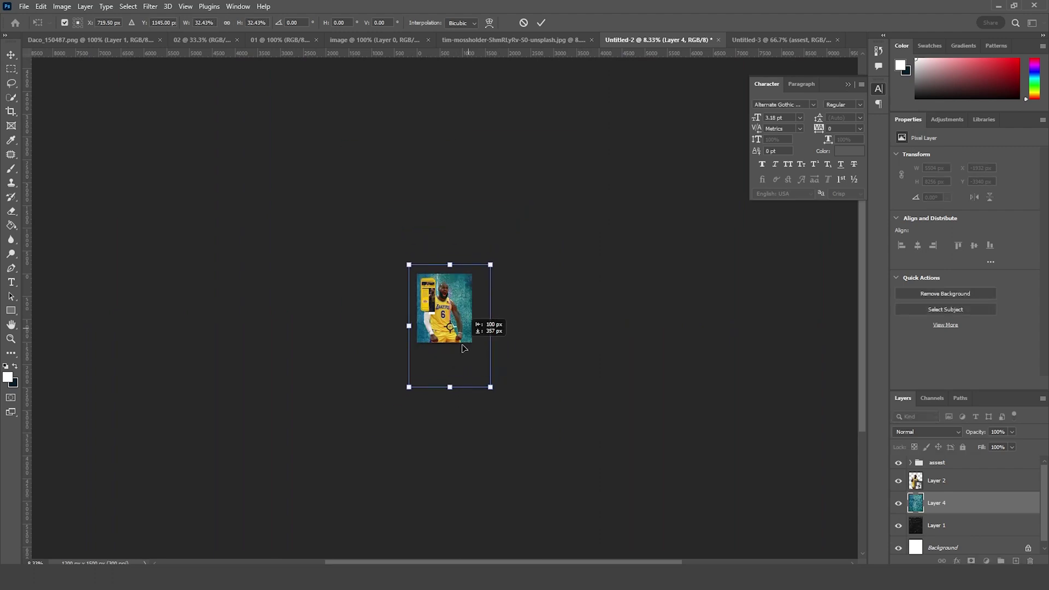
drag(489, 264, 476, 272)
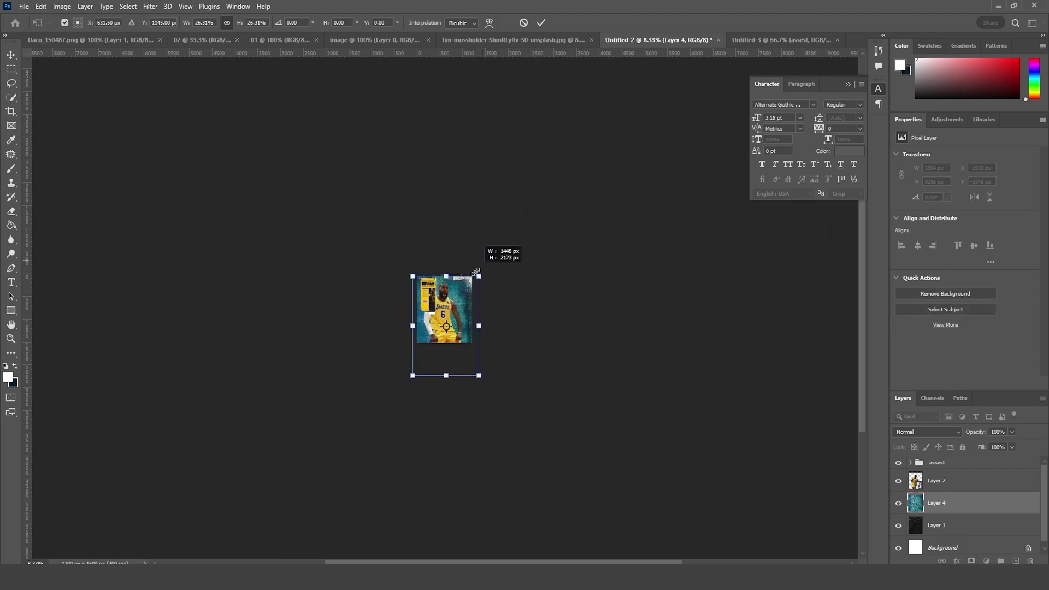
- Position the teal texture to cover the whole poster, with its upper edge on the canvas's upper edge
key(ctrl+plus)
key(ctrl+plus)
key(ctrl+plus)
key(ctrl+plus)
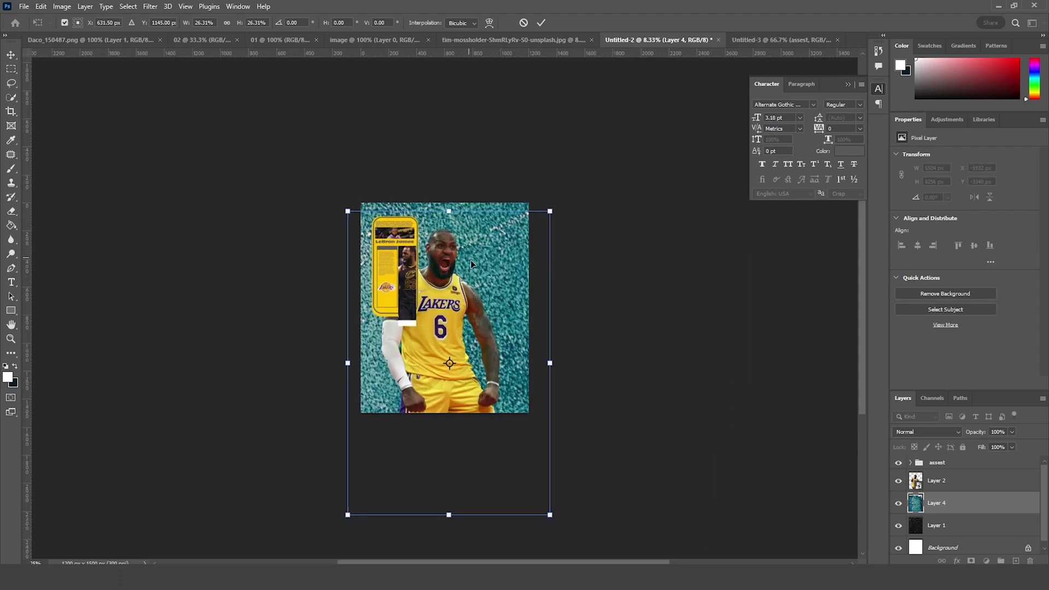
drag(486, 265, 490, 254)
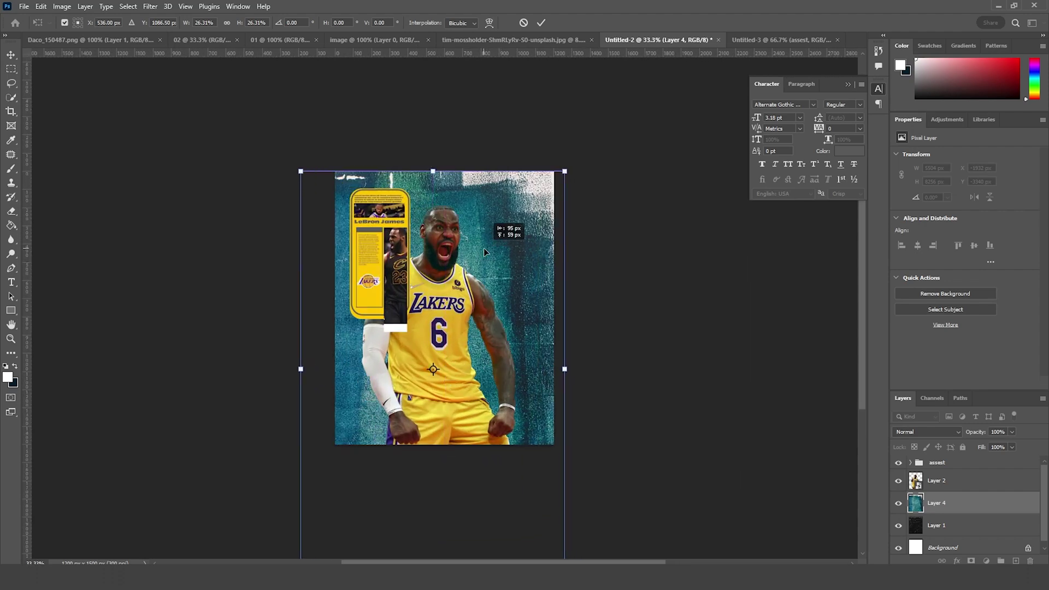
key(Return)
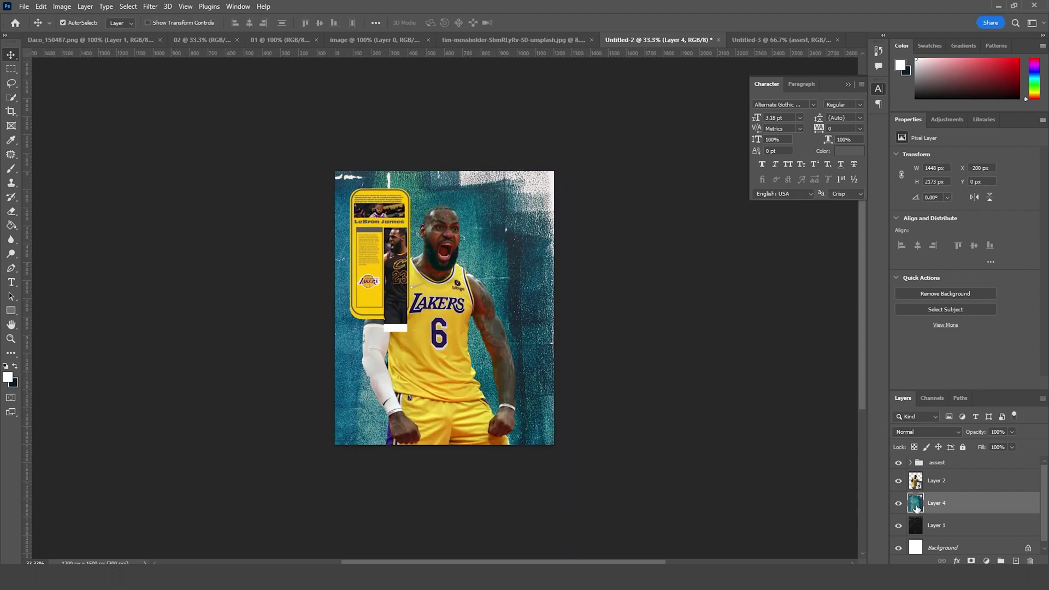
- Desaturate the teal texture with Hue/Saturation at saturation -100 and blend it in Screen mode at 40% opacity
key(ctrl+u)
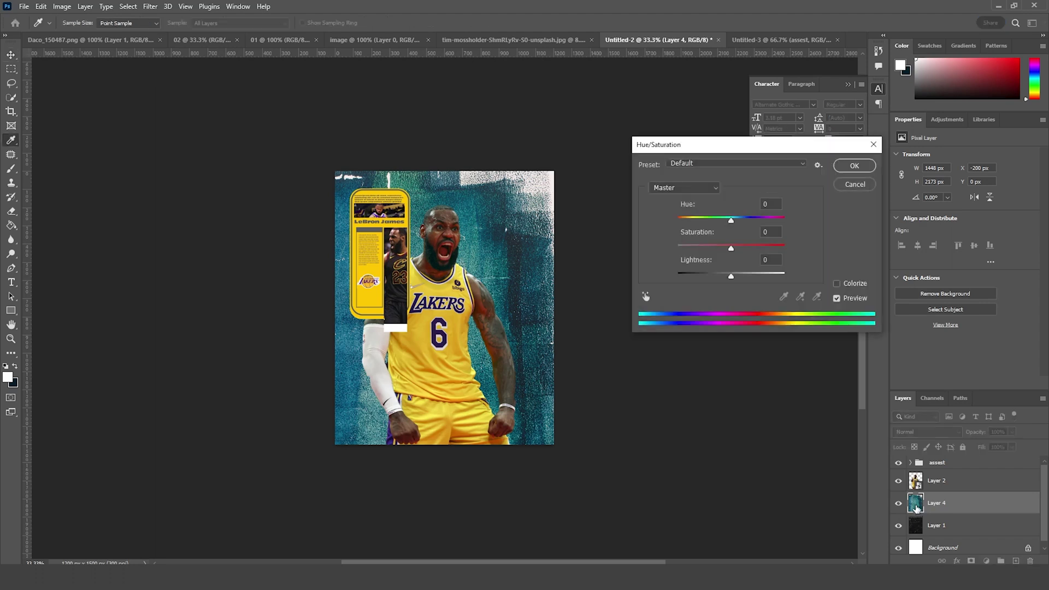
drag(680, 248, 665, 248)
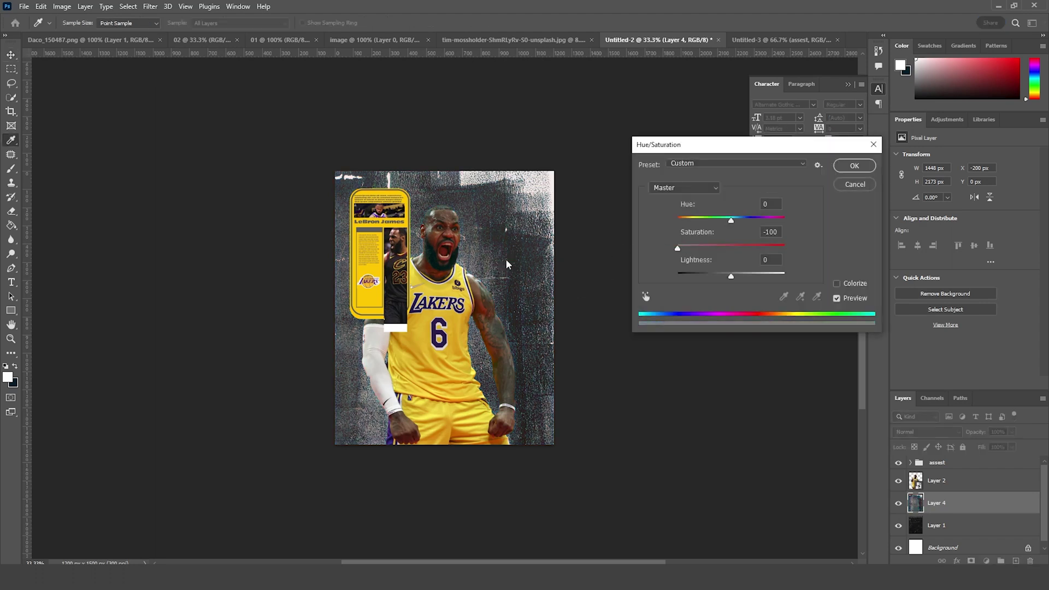
click(851, 169)
click(919, 434)
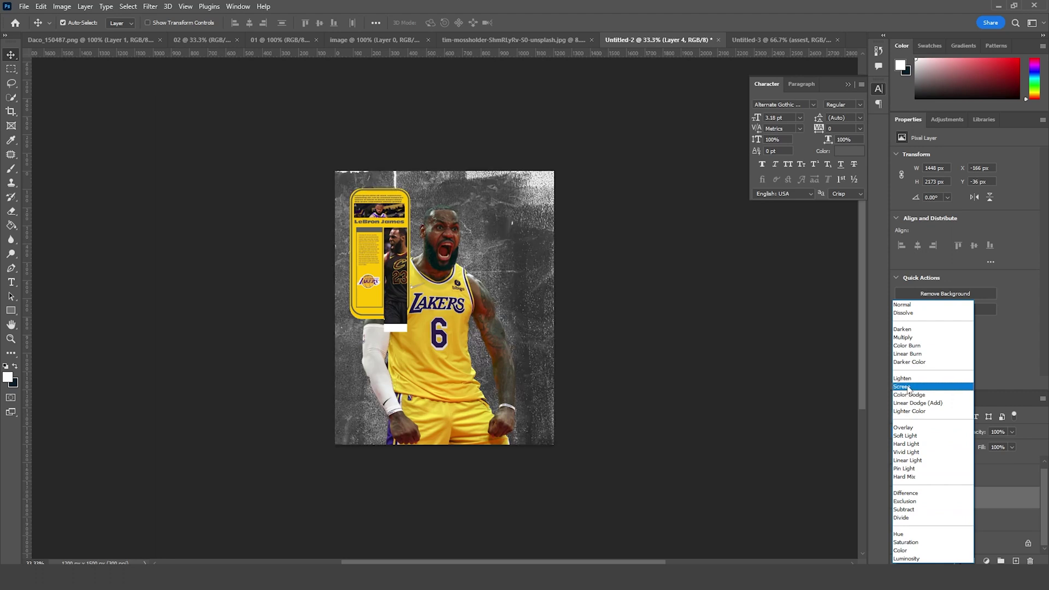
click(909, 387)
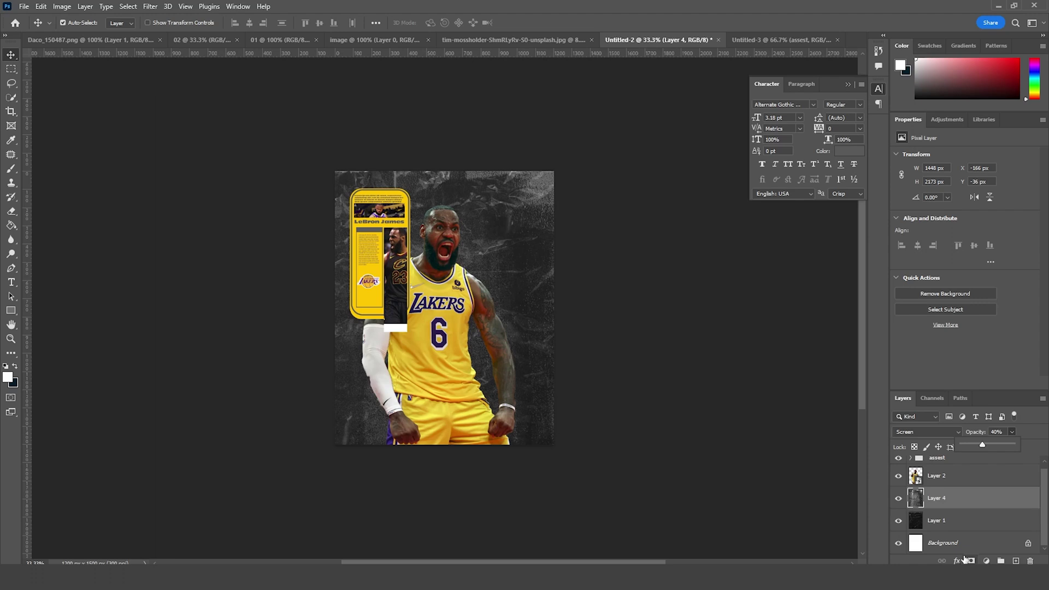
- Group the cut-out player with the two texture layers, leaving out the card group and the background
click(936, 522)
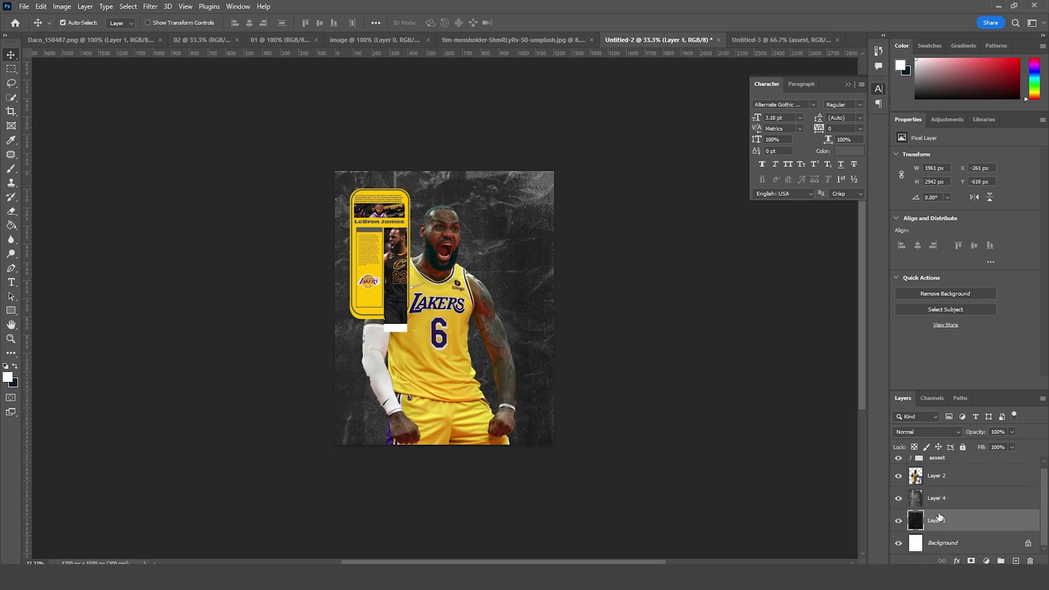
click(953, 477)
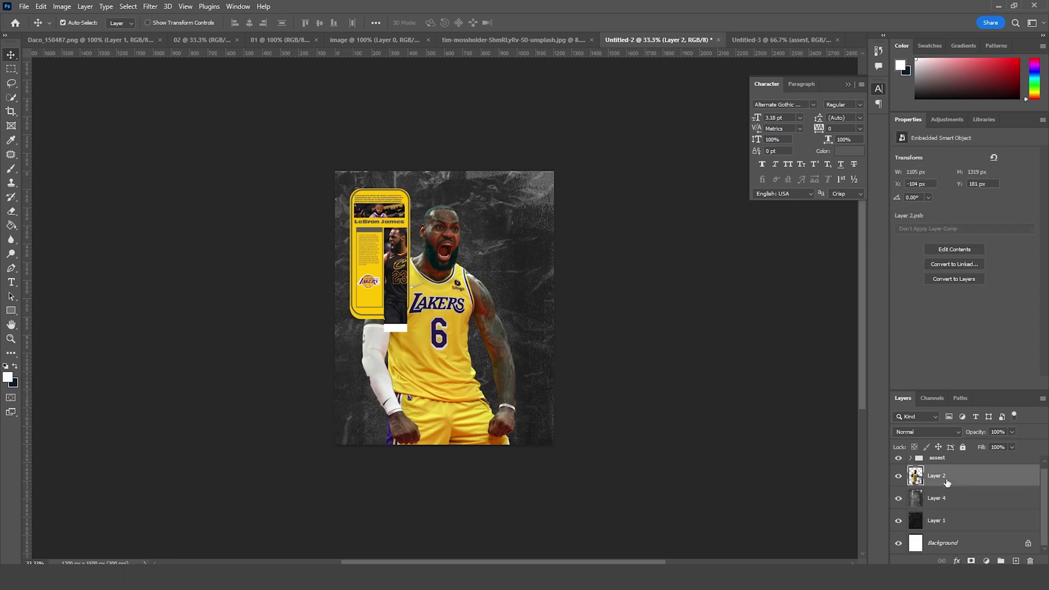
shift+click(932, 523)
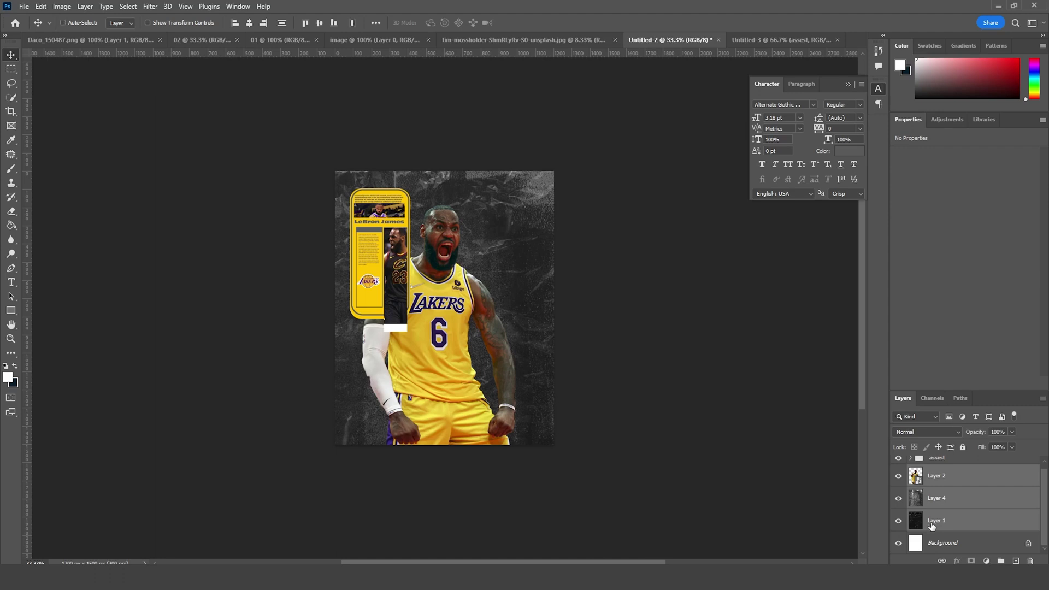
key(ctrl+g)
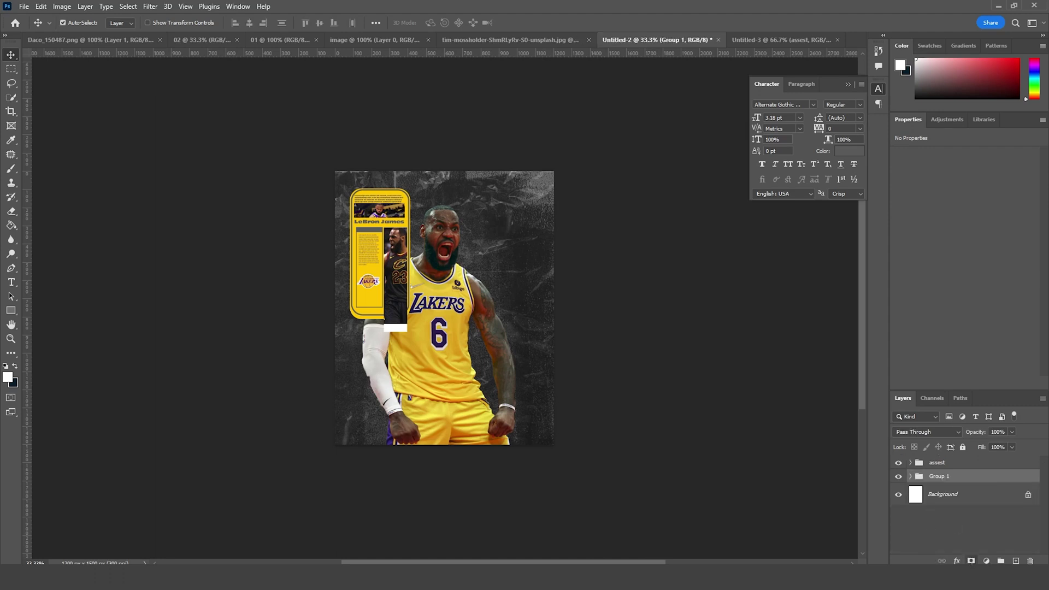
- Add a layer mask to the player group and erode its lower and outer edges with the 2154 px beach02 brush in black
click(972, 561)
key(b)
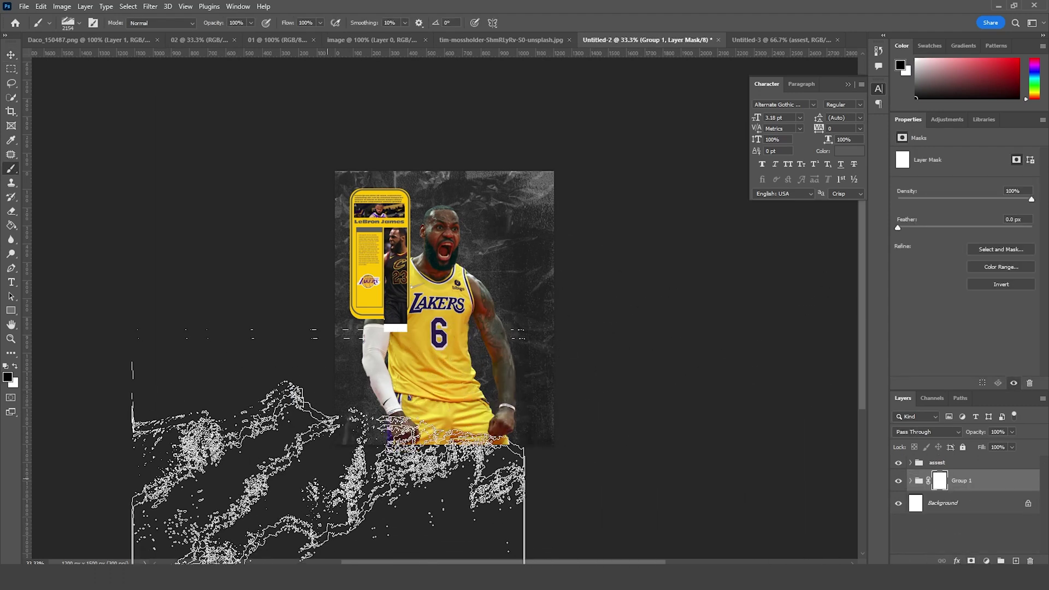
click(79, 23)
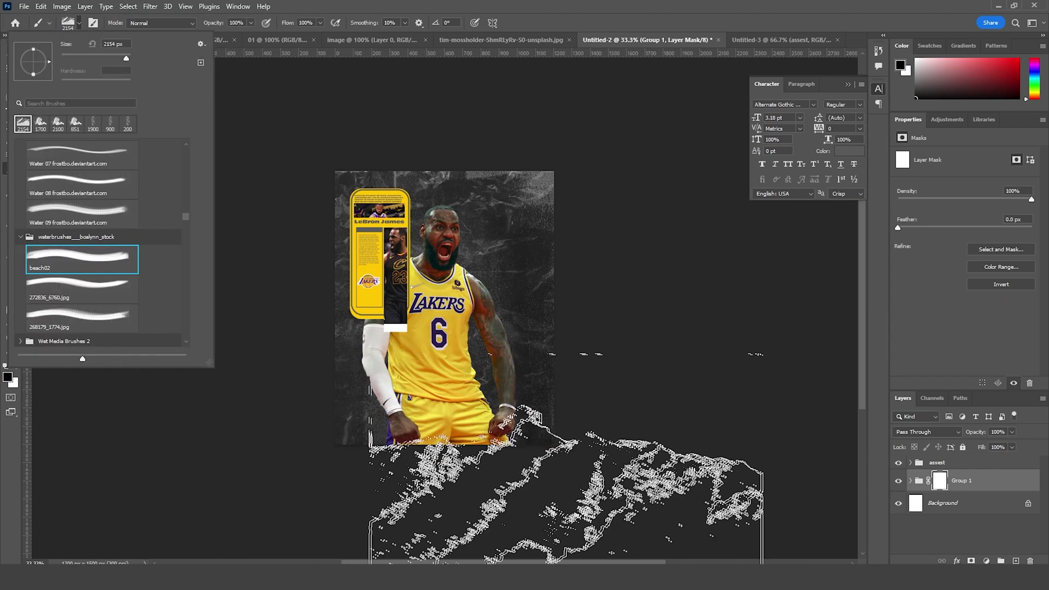
click(627, 480)
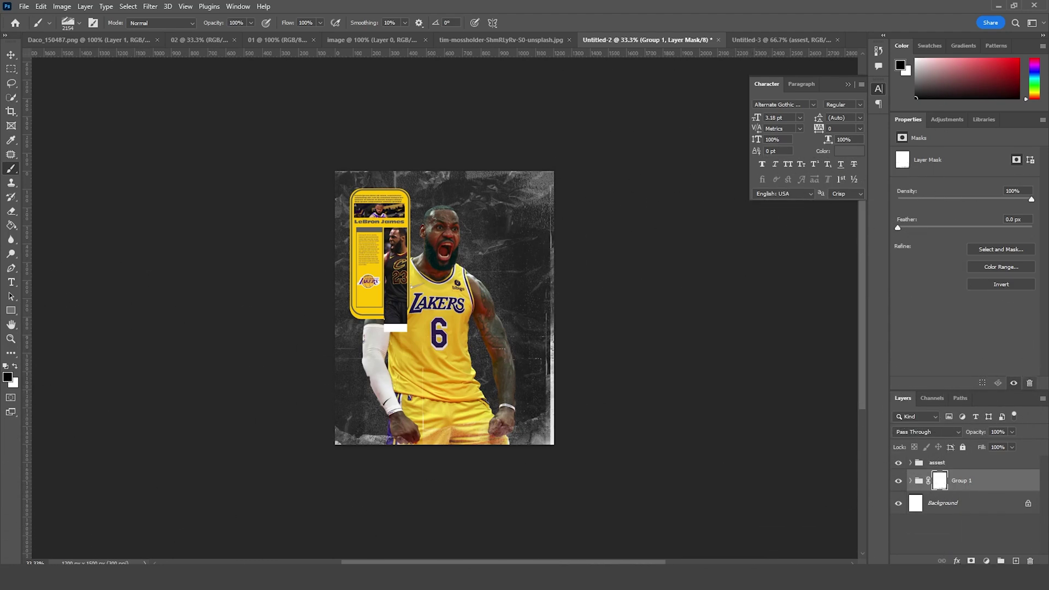
- Add a layer mask to the assest card group and fade the card's lower end with the beach02 brush
click(944, 468)
click(971, 561)
mouse_move(85, 351)
mouse_down()
mouse_move(503, 456)
mouse_move(409, 456)
mouse_move(551, 456)
mouse_move(240, 409)
mouse_up()
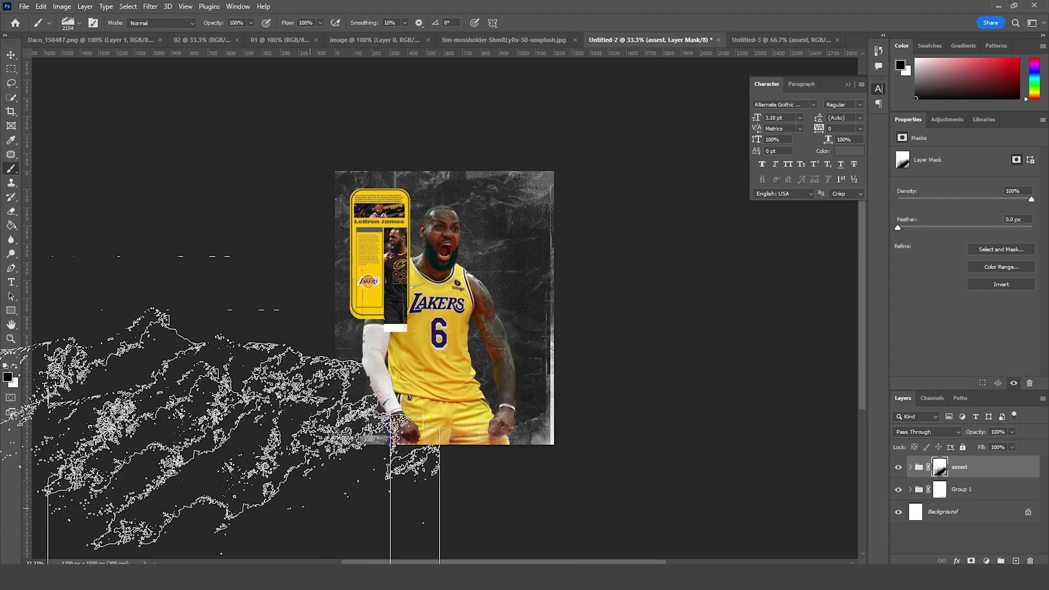
- Fade the lower half of the card further on its mask using the e13 brush at 3200 px
click(76, 27)
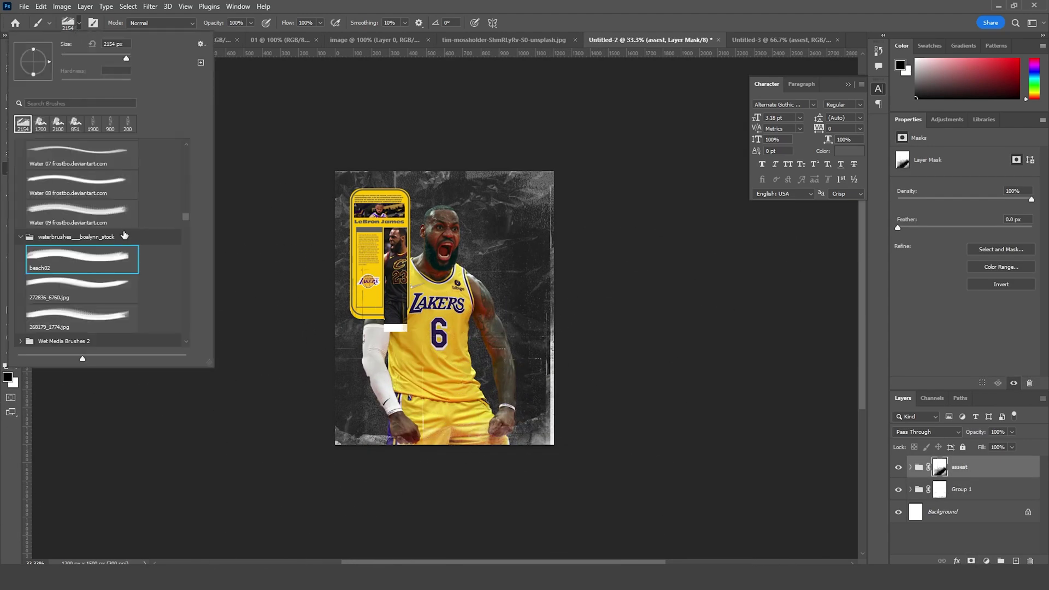
scroll(123, 246, up, 10)
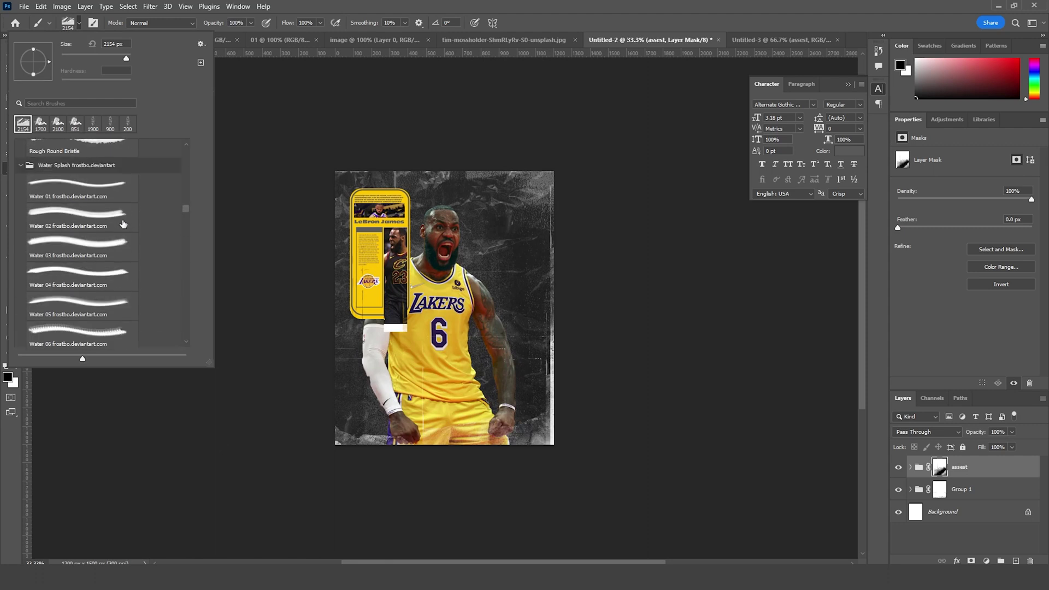
scroll(123, 224, up, 10)
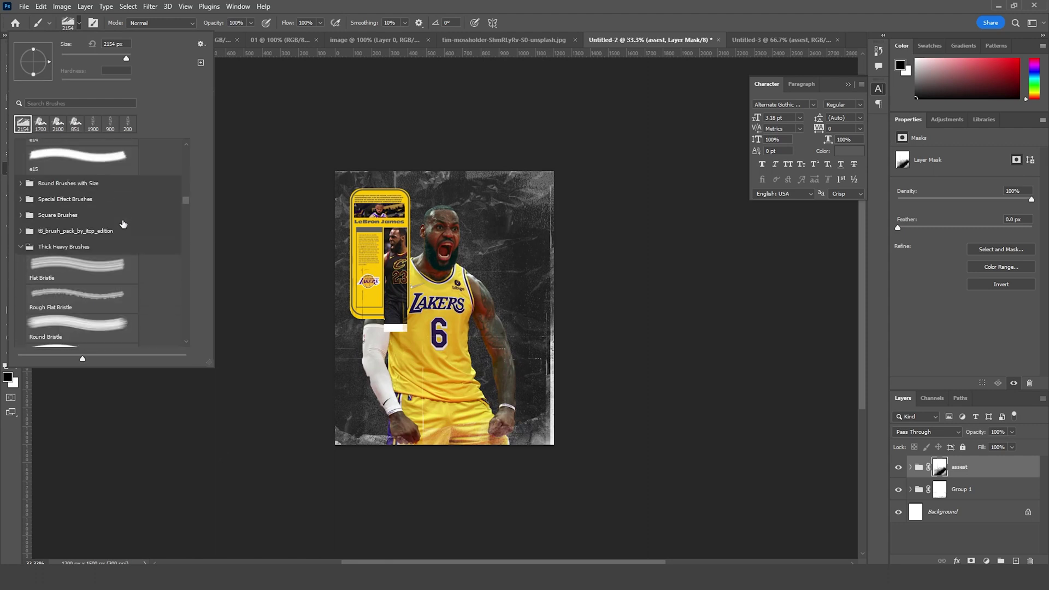
click(128, 220)
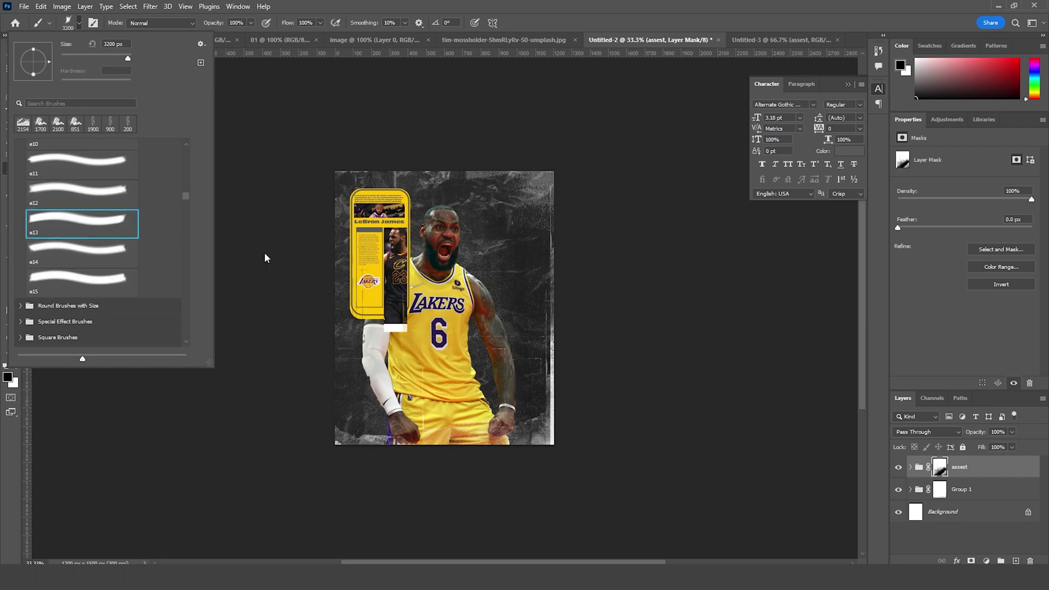
click(180, 437)
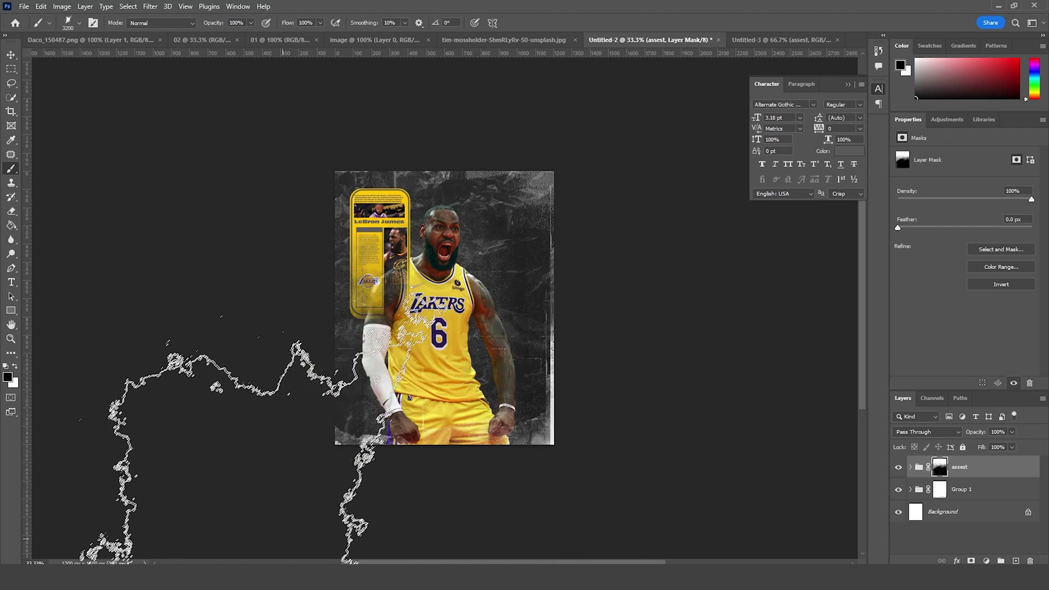
mouse_move(253, 500)
mouse_down()
mouse_move(721, 500)
mouse_move(302, 420)
mouse_move(225, 487)
mouse_up()
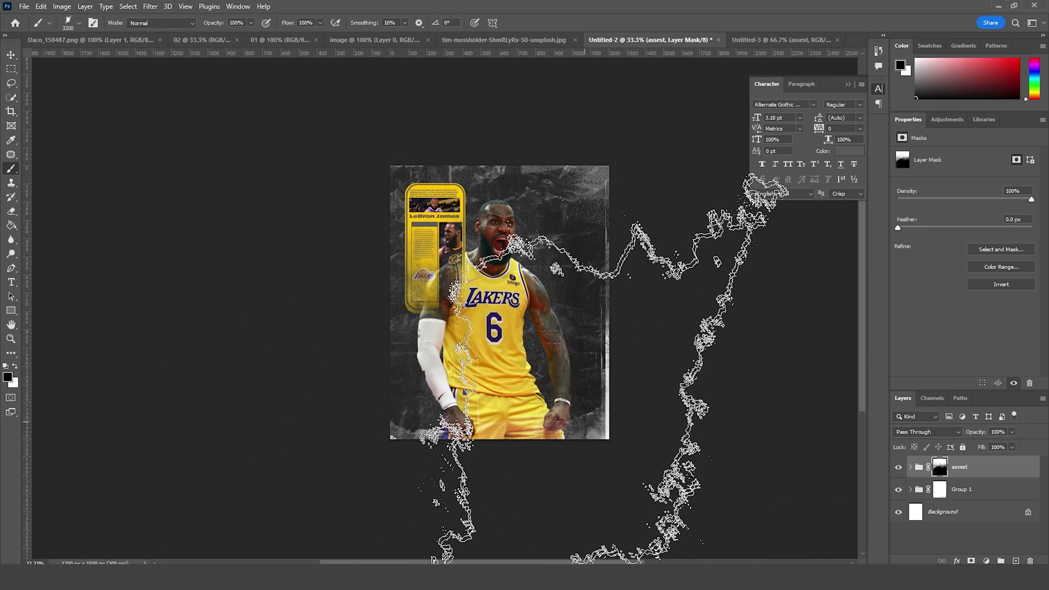
- Paint the player group's mask with the e13 brush to fade the poster's lower corners and side edges into white mist
click(940, 490)
drag(711, 369, 776, 254)
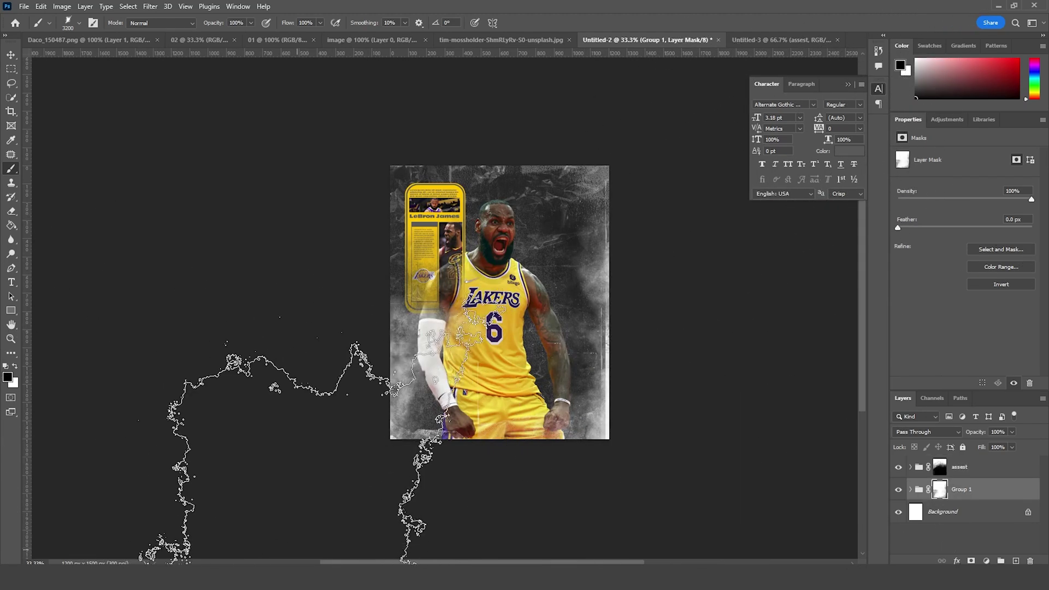
key(v)
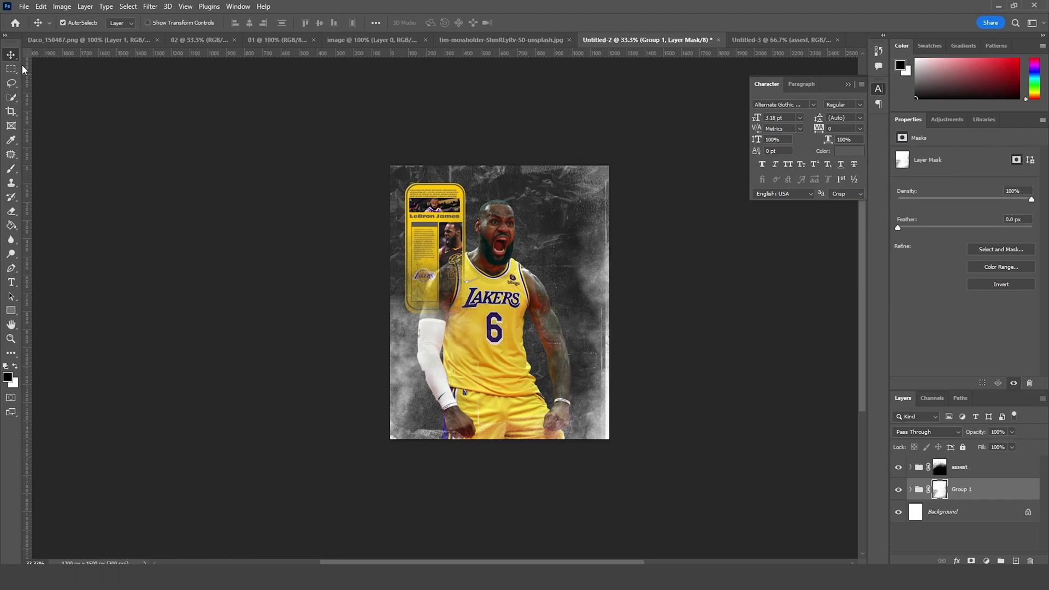
- Scale the assest card group down slightly and keep it beside the player's head, near the poster's upper edge
click(919, 468)
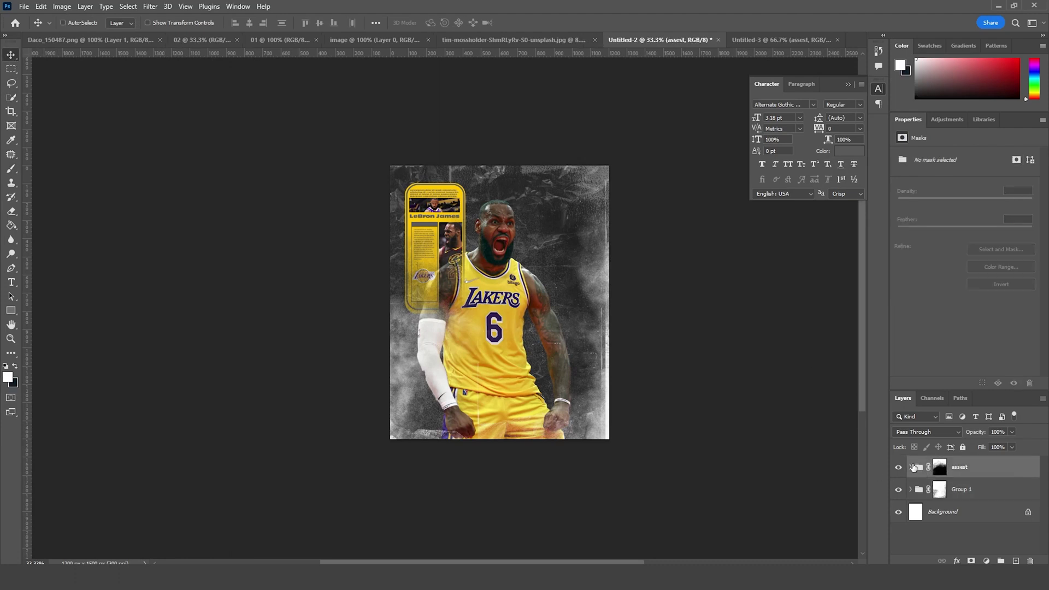
key(ctrl+t)
drag(602, 159, 574, 176)
drag(460, 239, 479, 281)
mouse_move(561, 178)
mouse_down()
mouse_move(579, 164)
mouse_move(568, 174)
mouse_up()
key(Return)
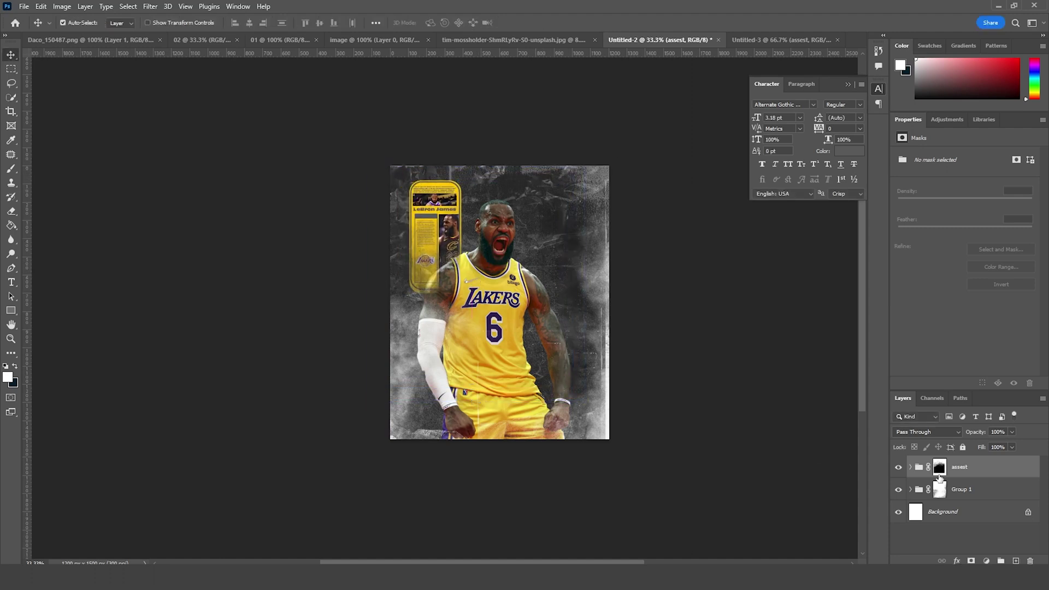
- Repaint the card group's mask with a much smaller brush, restoring the upper card in white and leaving a grainy fade at its lower end
click(940, 469)
key(ctrl+plus)
key(ctrl+plus)
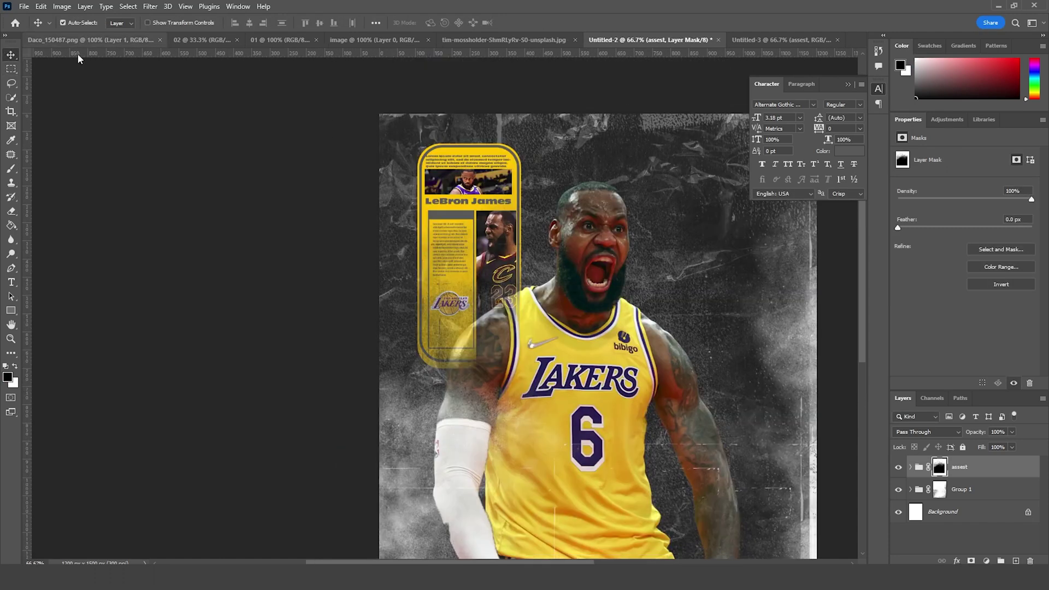
key(b)
key(bracketleft)
key(bracketleft)
key(bracketleft)
key(bracketleft)
key(bracketleft)
key(bracketleft)
key(bracketleft)
key(bracketleft)
key(bracketleft)
key(bracketleft)
key(bracketleft)
key(bracketleft)
key(bracketleft)
key(bracketleft)
key(bracketleft)
key(bracketleft)
key(bracketleft)
key(bracketleft)
key(bracketleft)
key(bracketleft)
key(x)
click(11, 54)
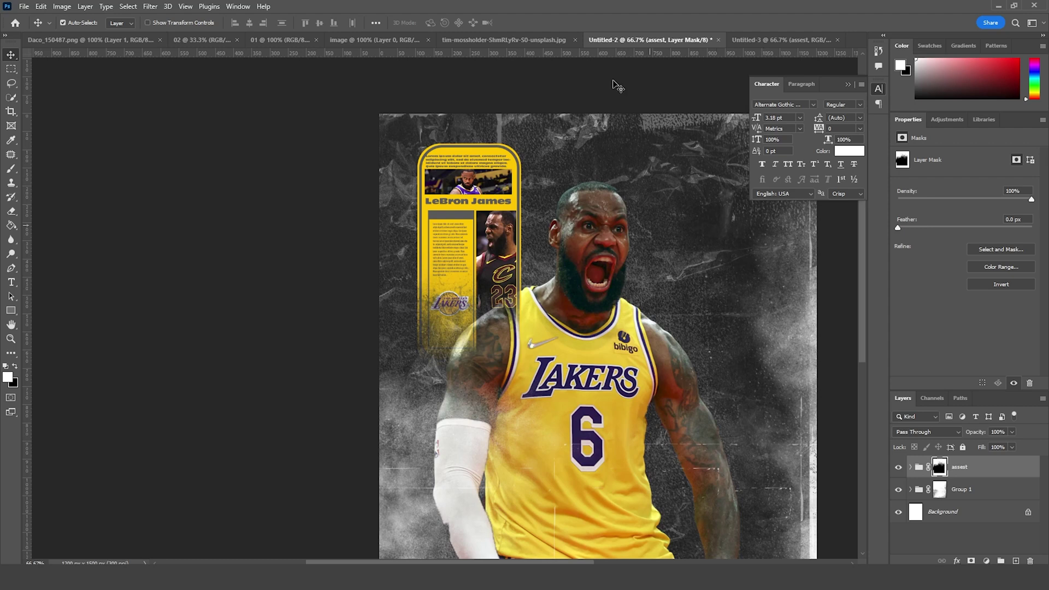
- Bring the barcode shipping label from Daco_150487.png into the player poster as a layer above the card group
click(393, 40)
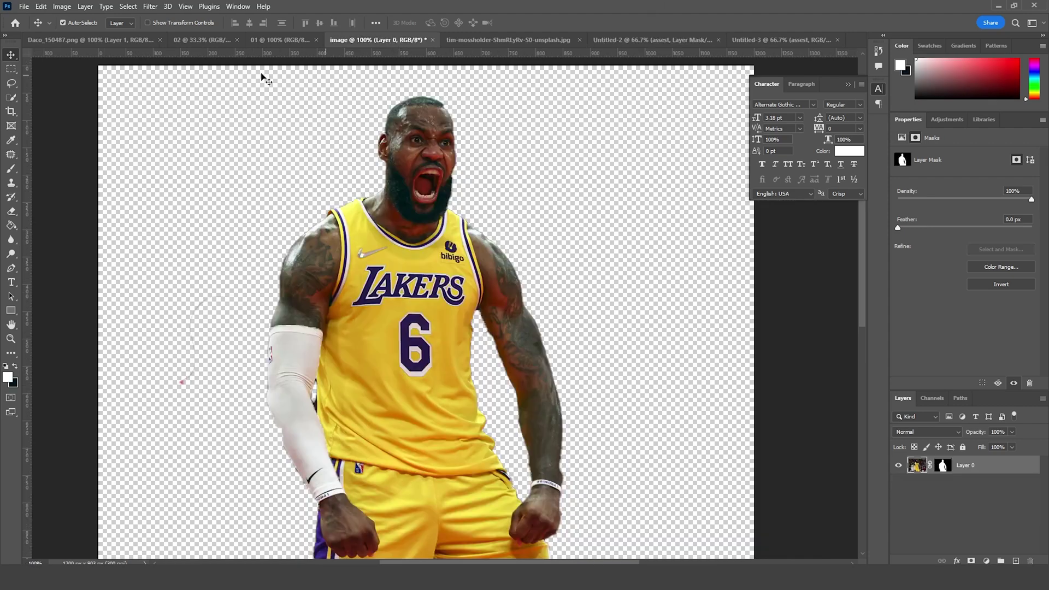
click(204, 44)
click(349, 38)
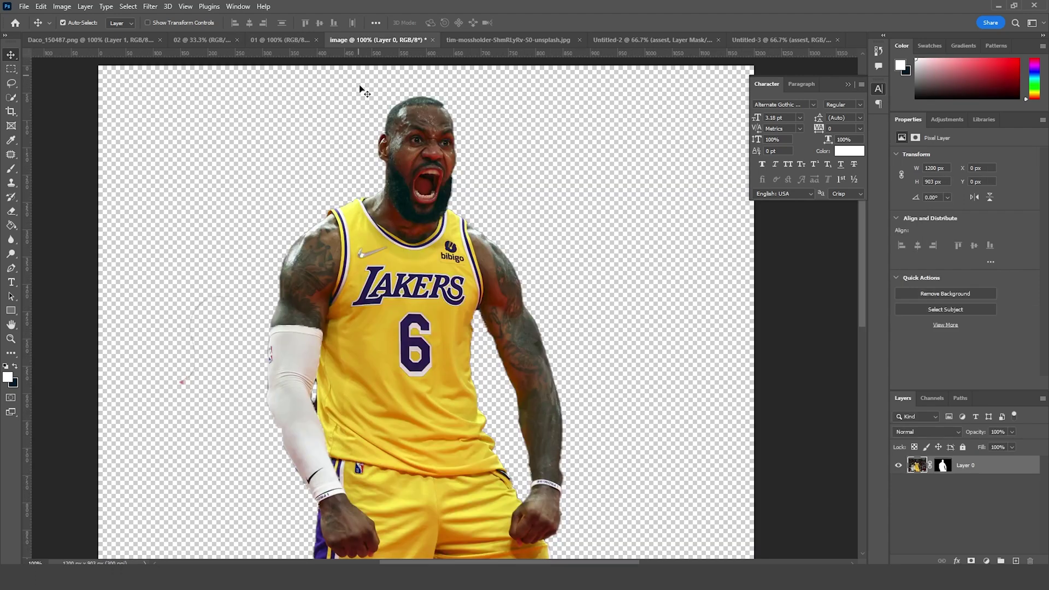
click(87, 36)
drag(926, 469, 732, 342)
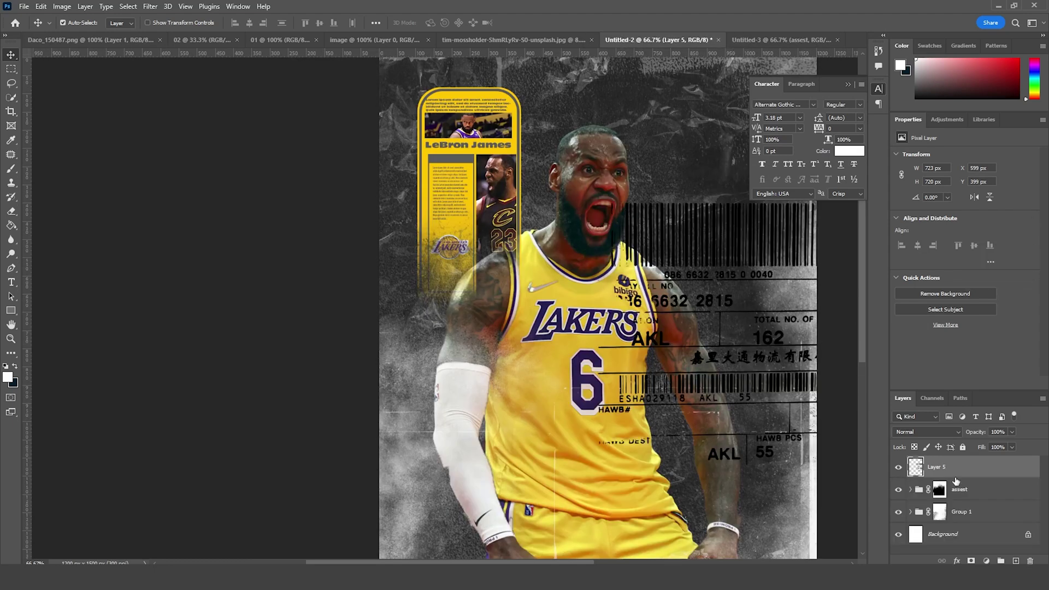
- Apply a light grey Color Overlay at 100% opacity to the barcode label layer
click(957, 561)
click(984, 519)
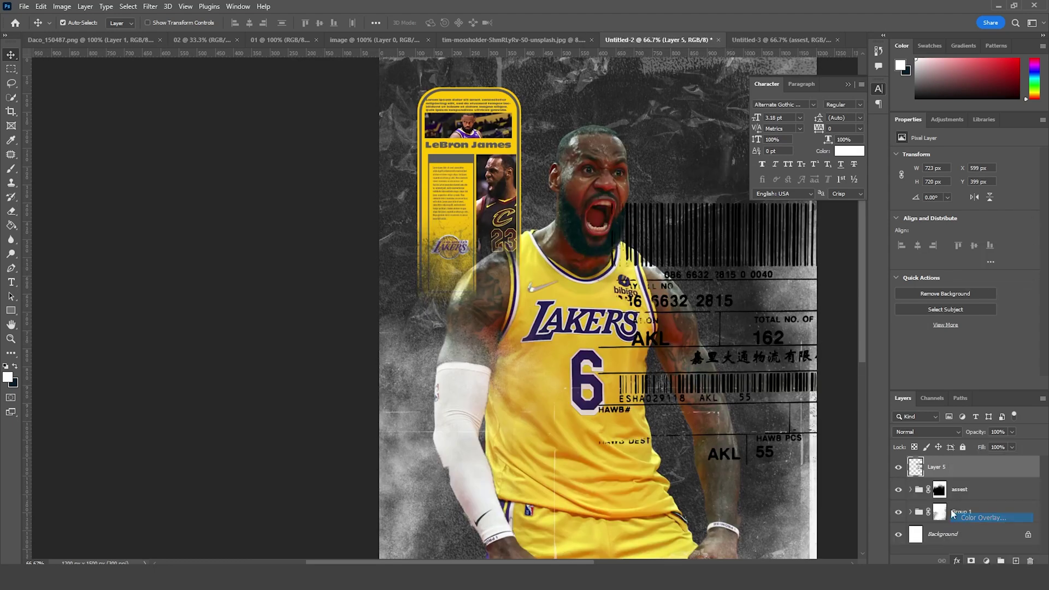
click(906, 83)
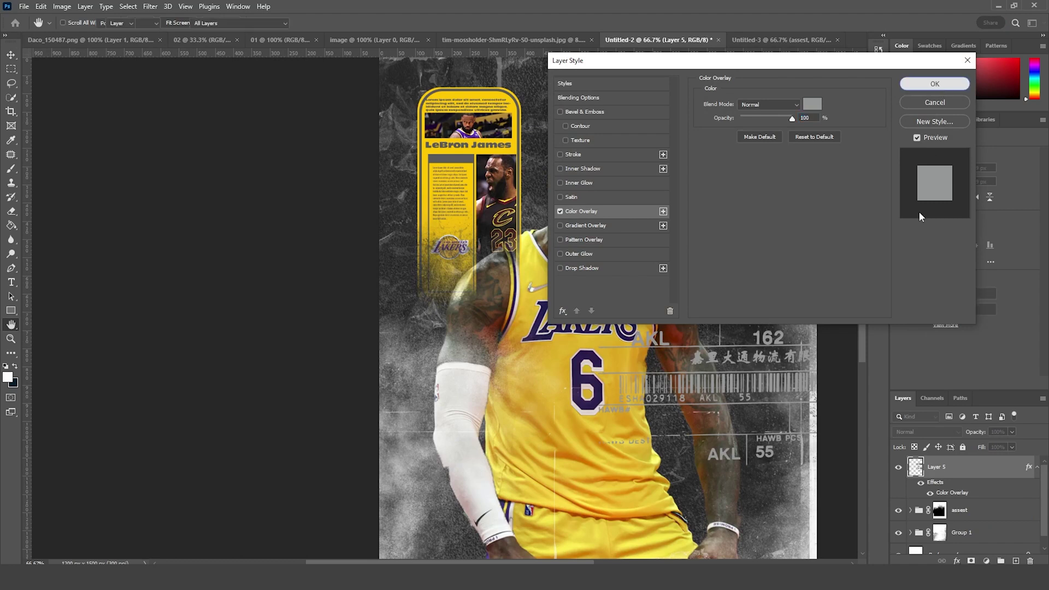
- Move the barcode label layer into Group 1, between the player cut-out and the Layer 4 texture
drag(916, 461, 932, 512)
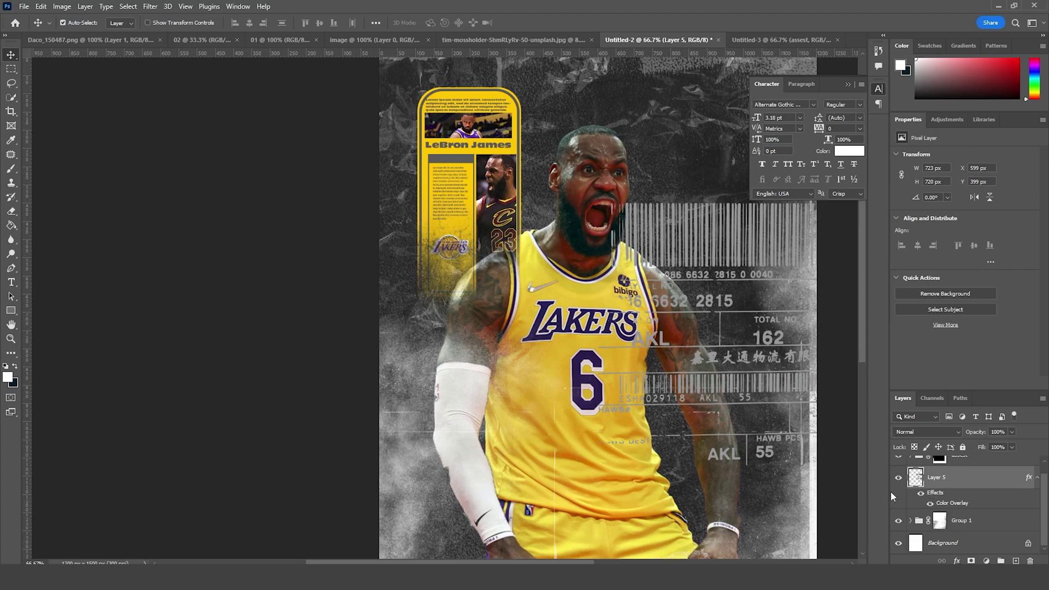
drag(929, 483, 902, 533)
scroll(616, 419, right, 5)
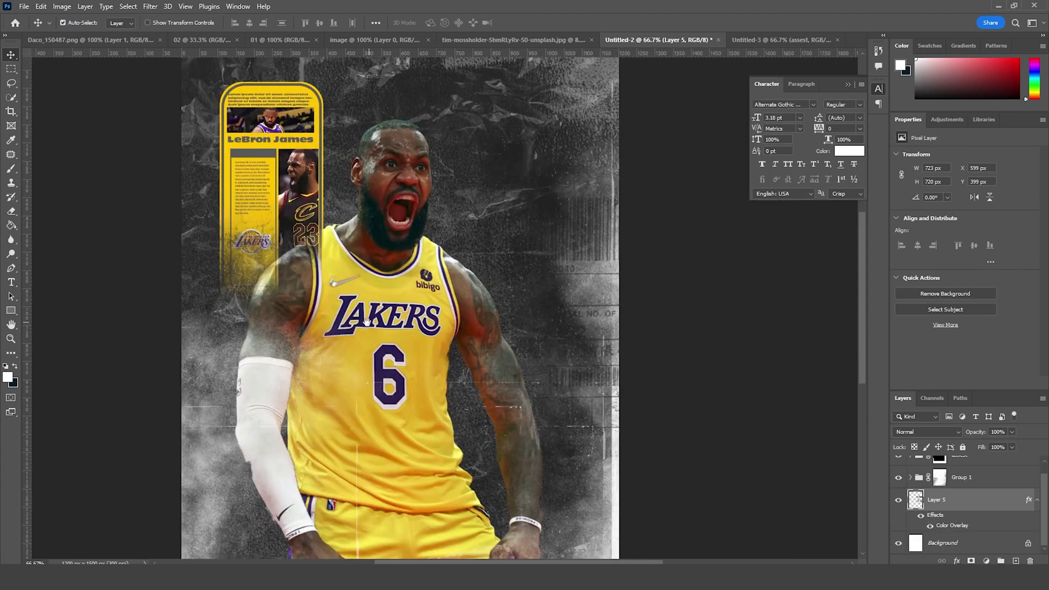
click(911, 479)
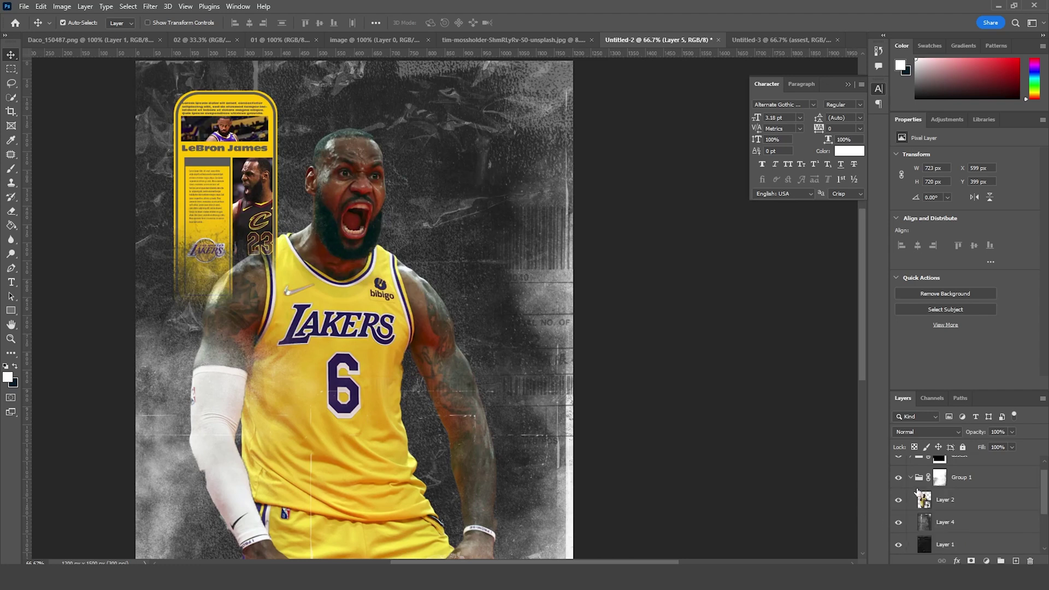
drag(936, 548, 932, 489)
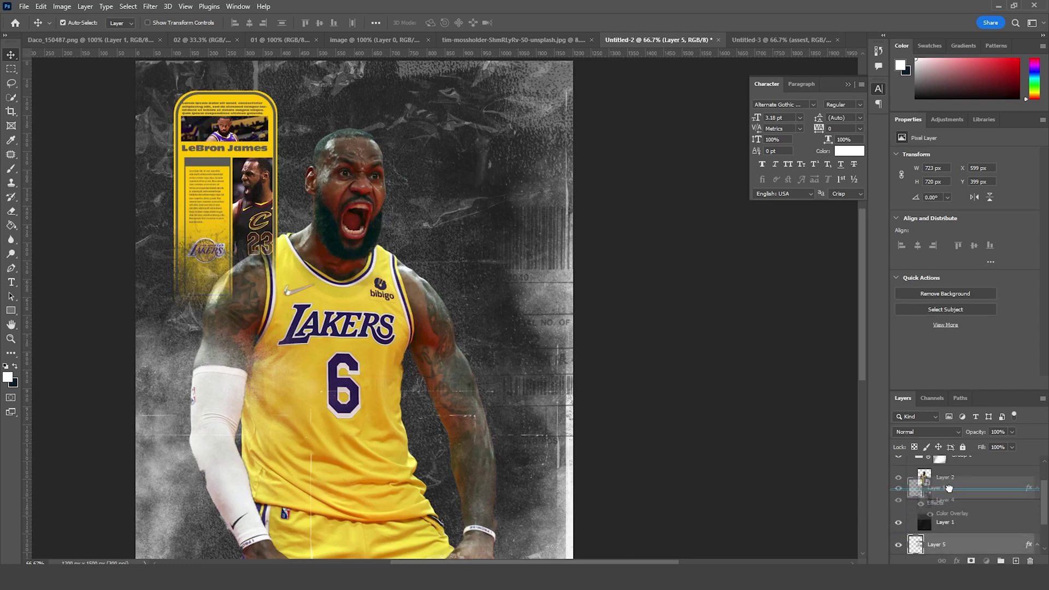
scroll(563, 240, down, 1)
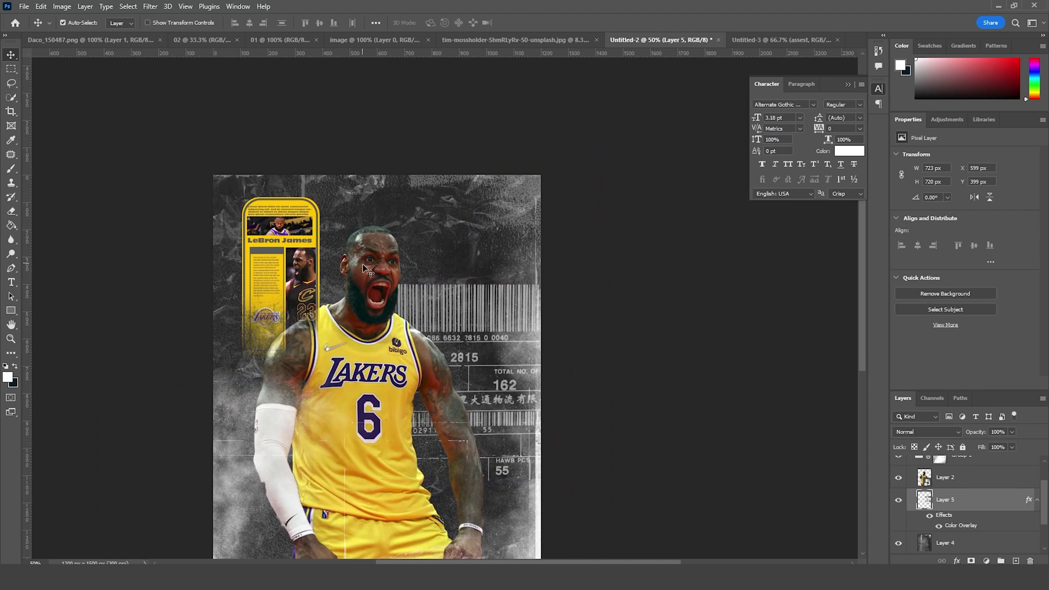
- Open the player cut-out in the Camera Raw filter and set Highlights -100, Clarity +66, Texture +38 and Saturation -100
click(390, 289)
click(150, 6)
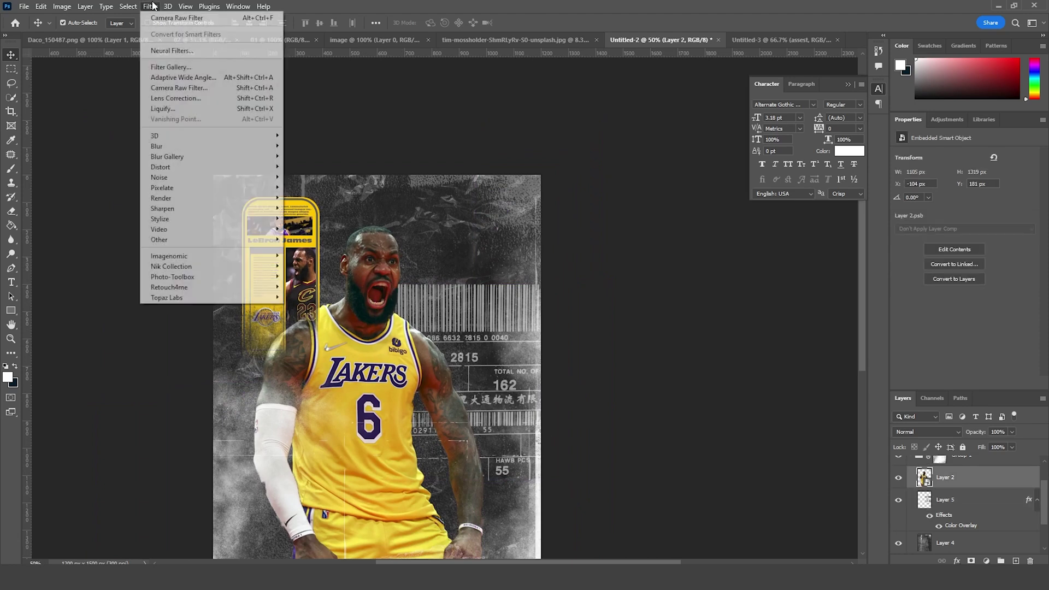
click(181, 88)
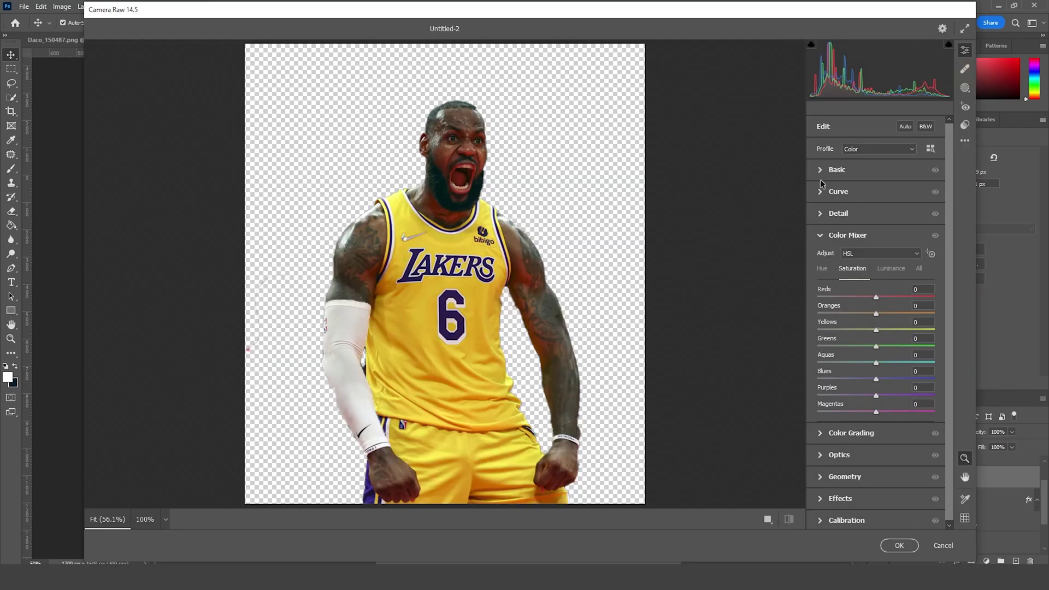
click(834, 170)
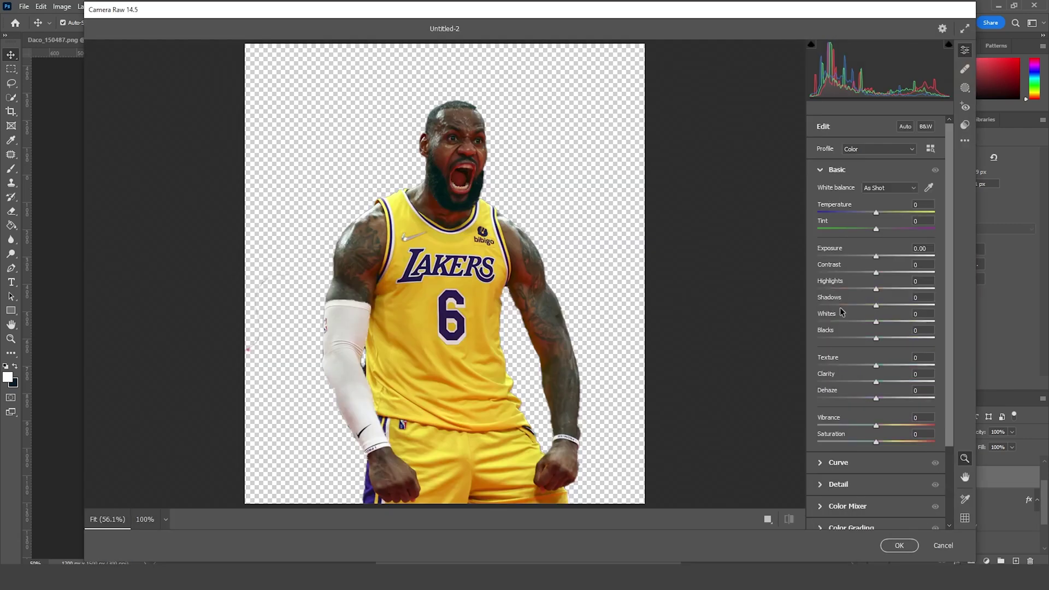
drag(824, 288, 818, 304)
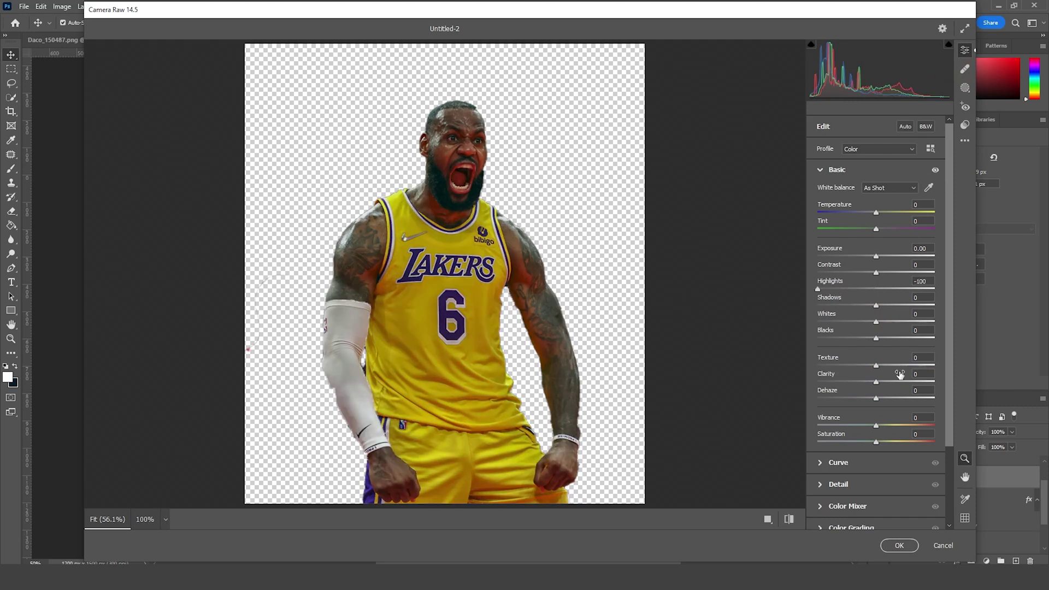
click(916, 383)
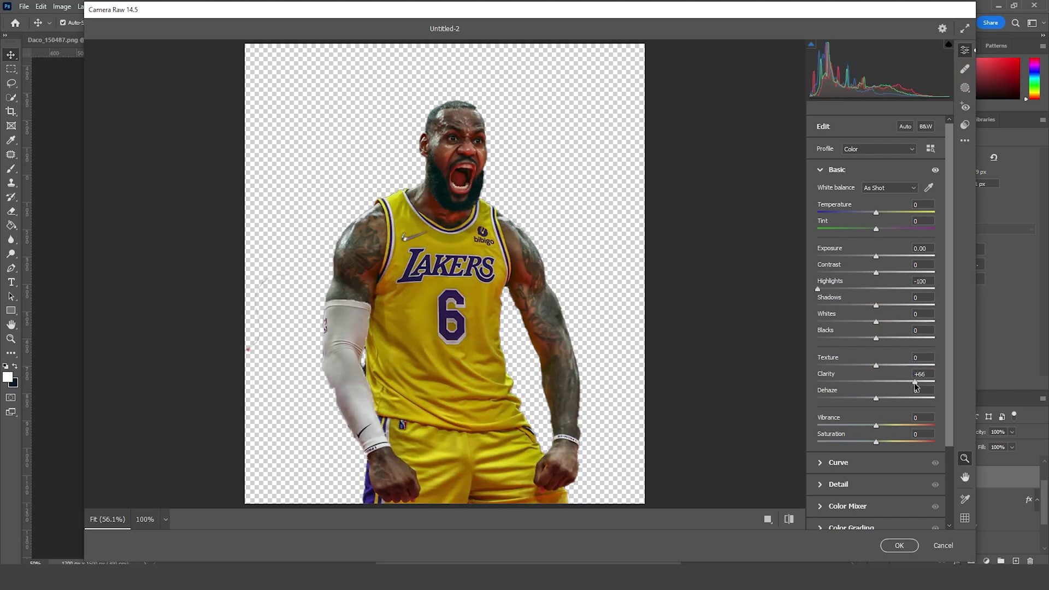
drag(884, 366, 899, 366)
click(819, 442)
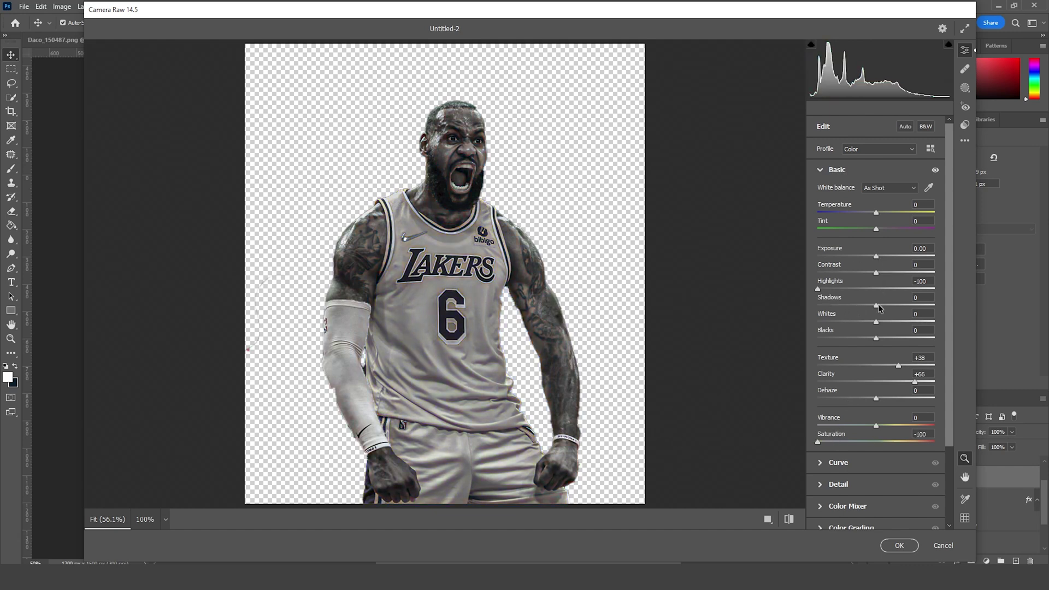
- Set the player's Contrast to +18 and Shadows to +78, and apply the Camera Raw filter
click(886, 271)
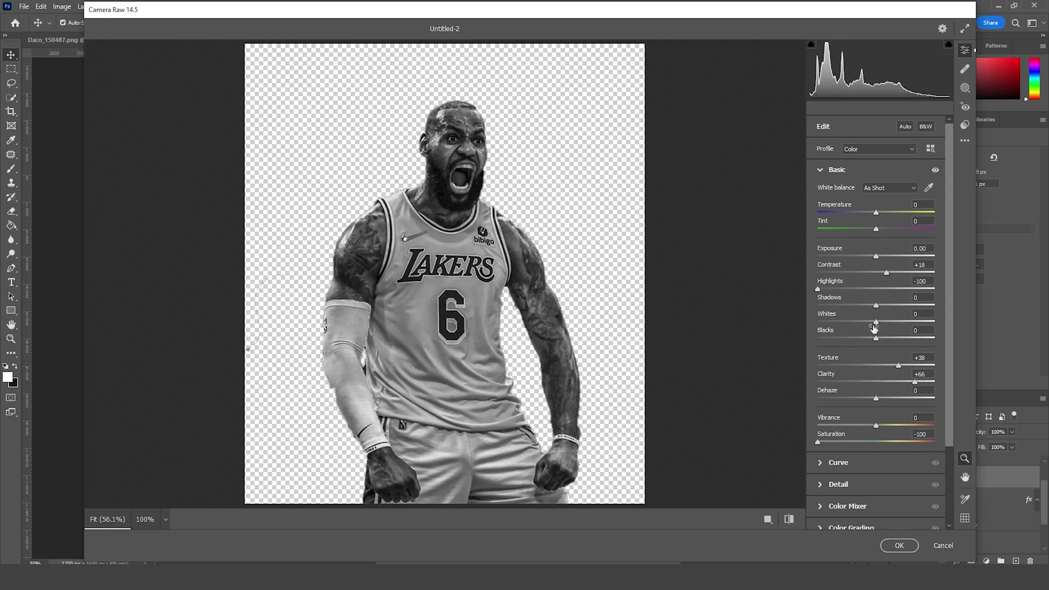
click(901, 305)
click(921, 304)
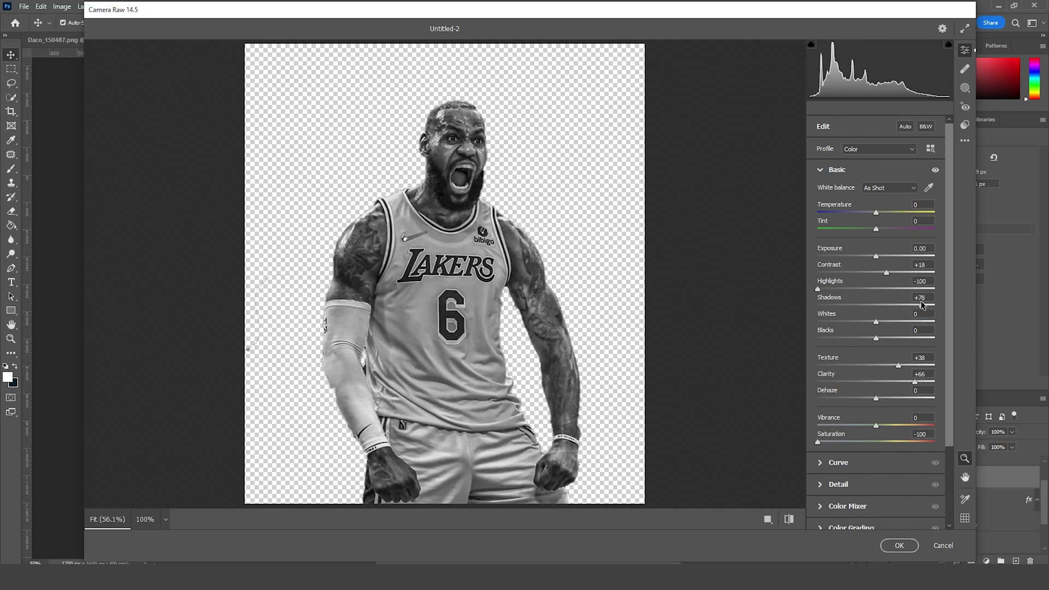
scroll(845, 473, down, 2)
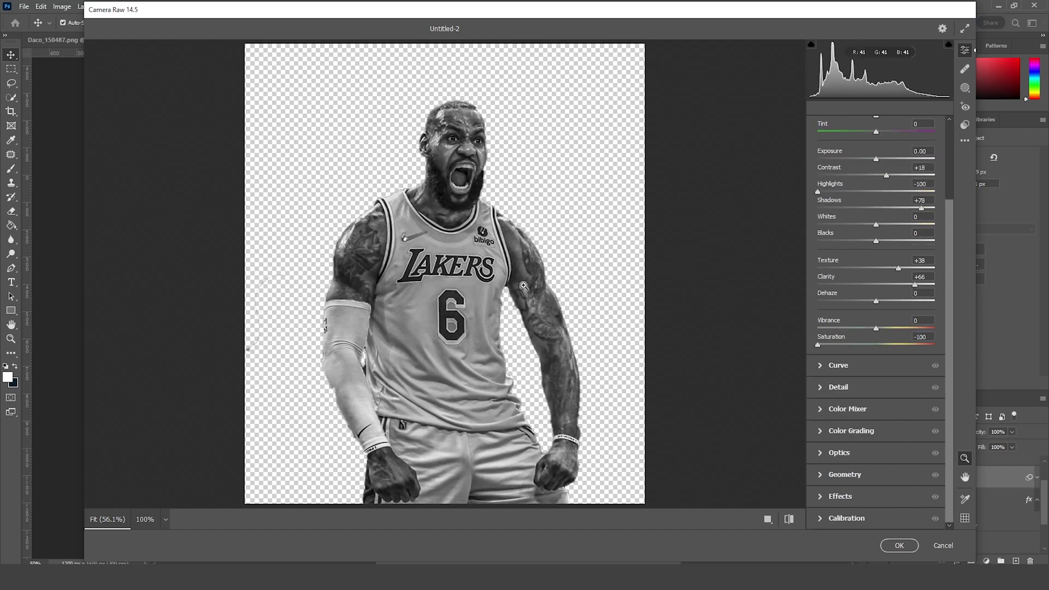
click(898, 550)
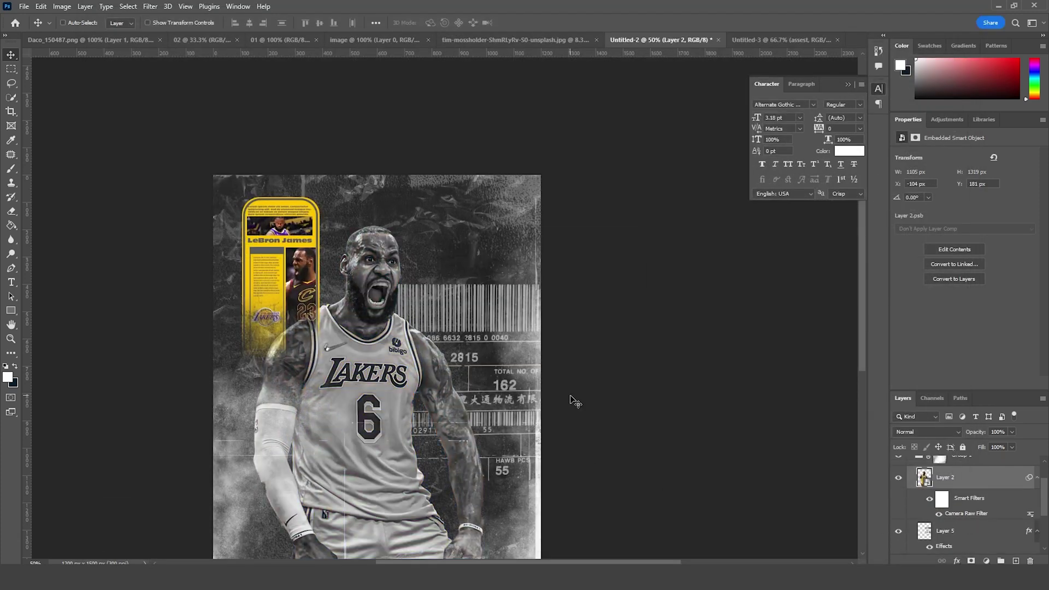
- Add the title text LEBRON above the player layer and enlarge it across the poster's width over the jersey number
key(ctrl+minus)
drag(467, 433, 489, 384)
click(10, 282)
click(285, 424)
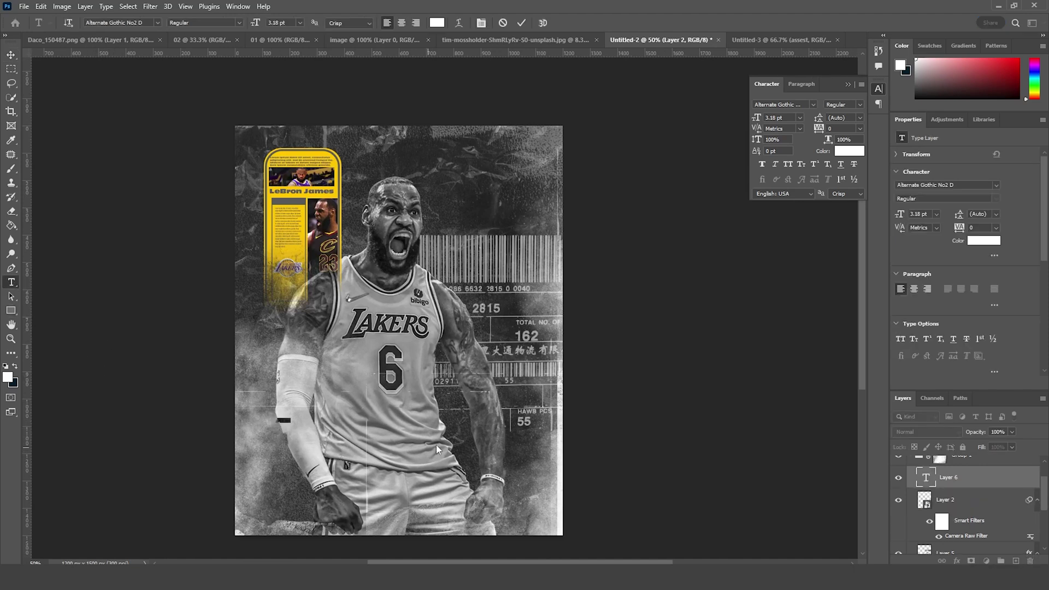
key(BackSpace)
text(LEBRON)
key(ctrl+t)
drag(282, 421, 501, 405)
- Recolour the LEBRON title with the yellow sampled from the info card
double_click(923, 478)
click(850, 151)
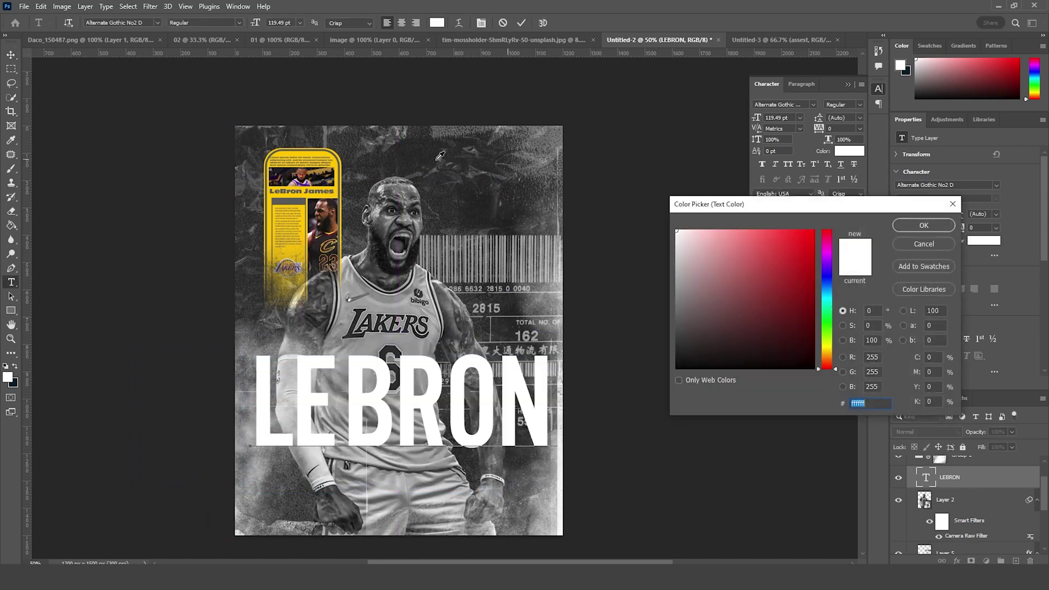
click(295, 246)
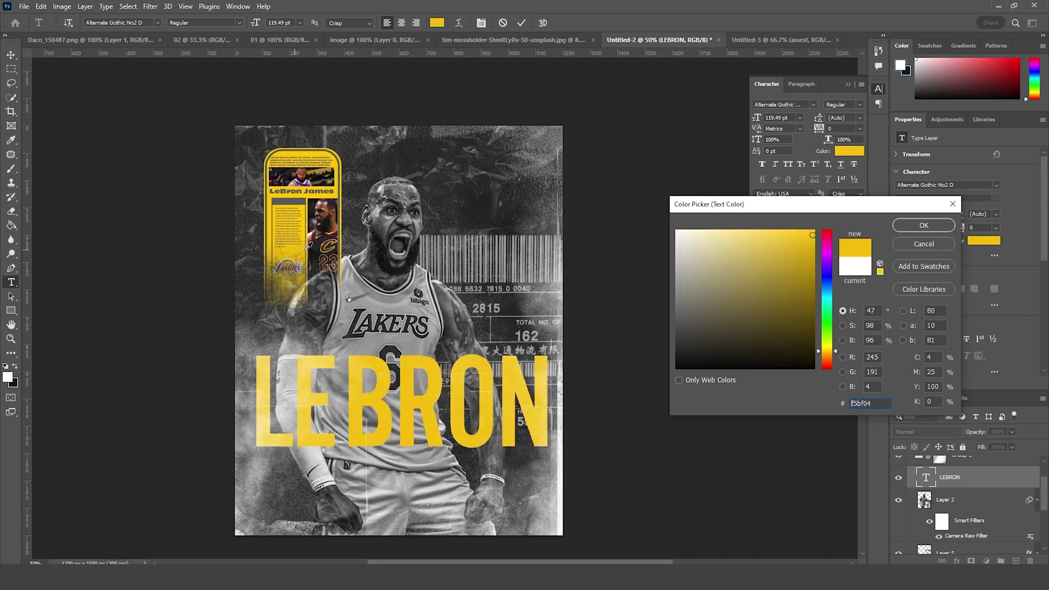
click(331, 195)
click(907, 227)
- Change the LEBRON title's font to Antique Olive Nord D and reduce its size to 101 pt
click(813, 105)
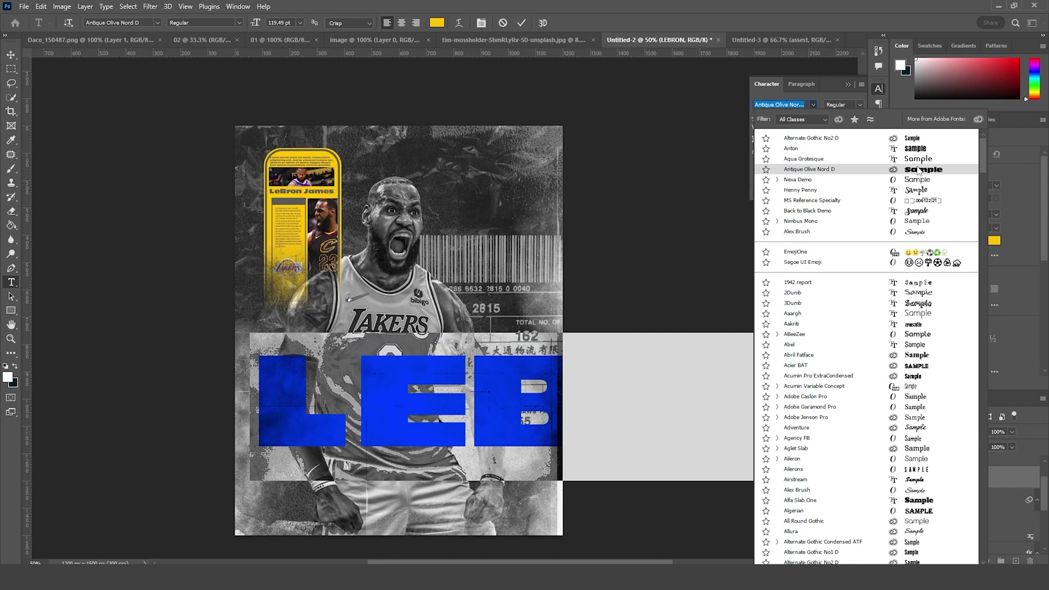
click(919, 169)
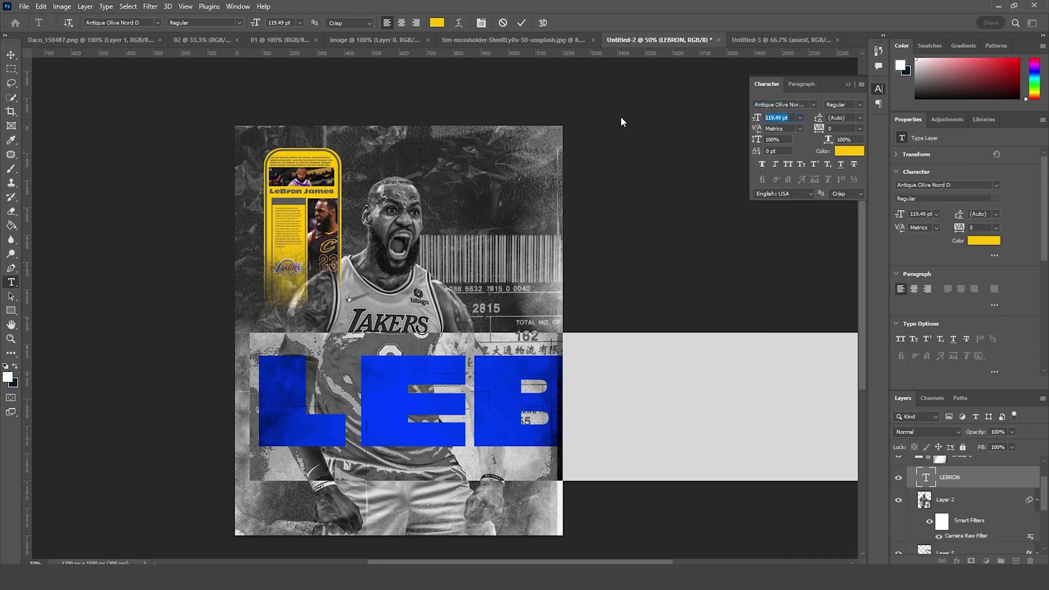
text(114)
key(Return)
key(Down)
key(Down)
key(Down)
key(Down)
key(Down)
key(Down)
key(Down)
key(Down)
key(Down)
key(Down)
key(Down)
key(Down)
key(Down)
key(Down)
key(Down)
key(Down)
key(Down)
key(Down)
key(Down)
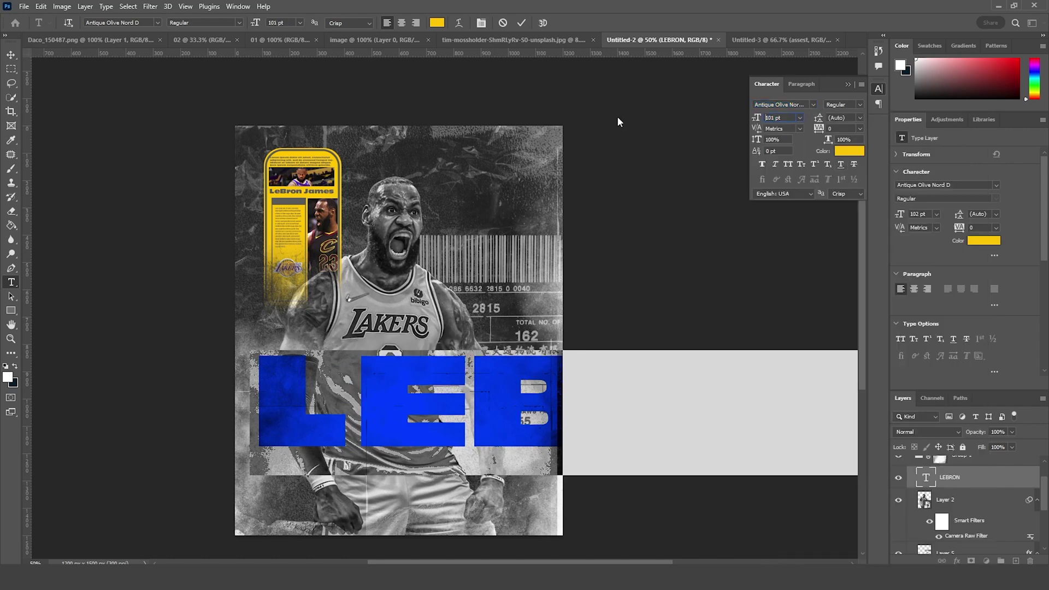
- Scale the LEBRON title down to about 50.64 pt so it fits the poster's width across the player's waist
key(ctrl+Return)
key(ctrl+t)
drag(845, 473, 532, 441)
key(Return)
- Duplicate the LEBRON title behind the player and barcode, directly above Layer 4, and enlarge the copy to about 270%
key(ctrl+j)
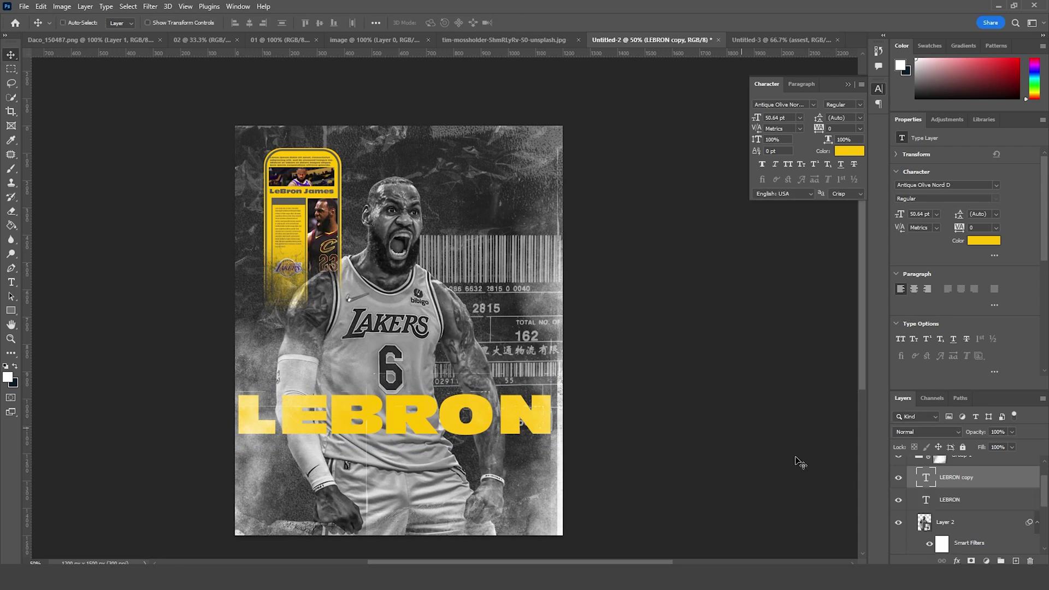
drag(925, 484, 943, 500)
key(ctrl+t)
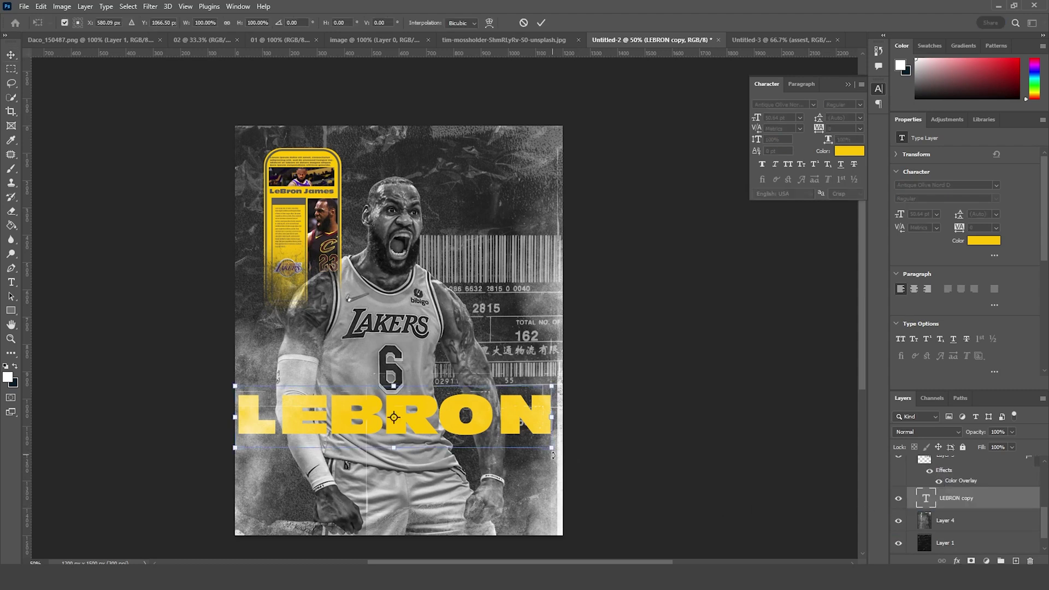
drag(550, 452, 737, 484)
mouse_move(655, 452)
mouse_down()
mouse_move(663, 425)
mouse_move(661, 448)
mouse_up()
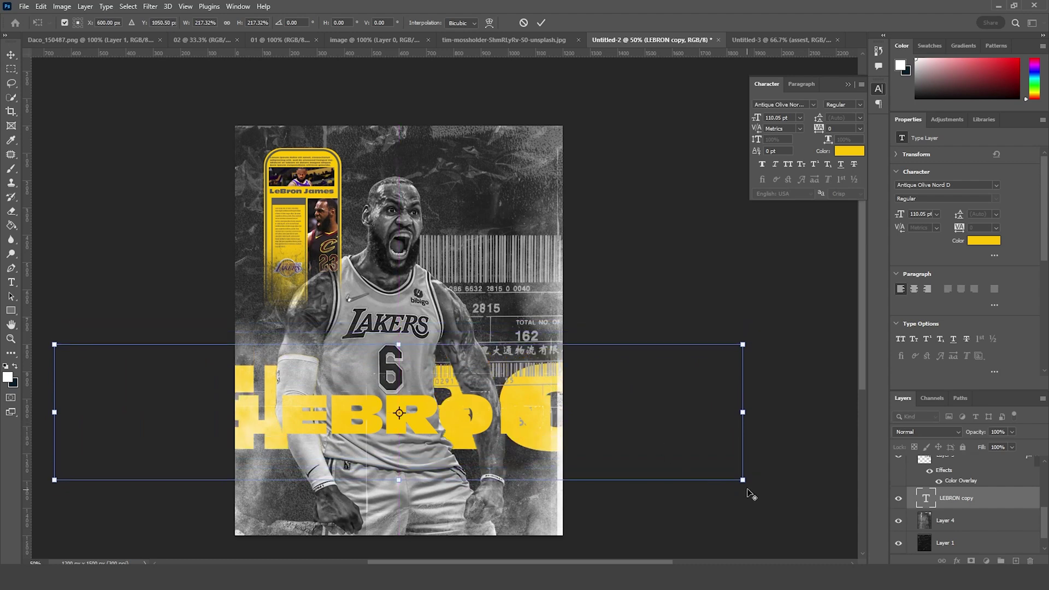
drag(743, 483, 826, 496)
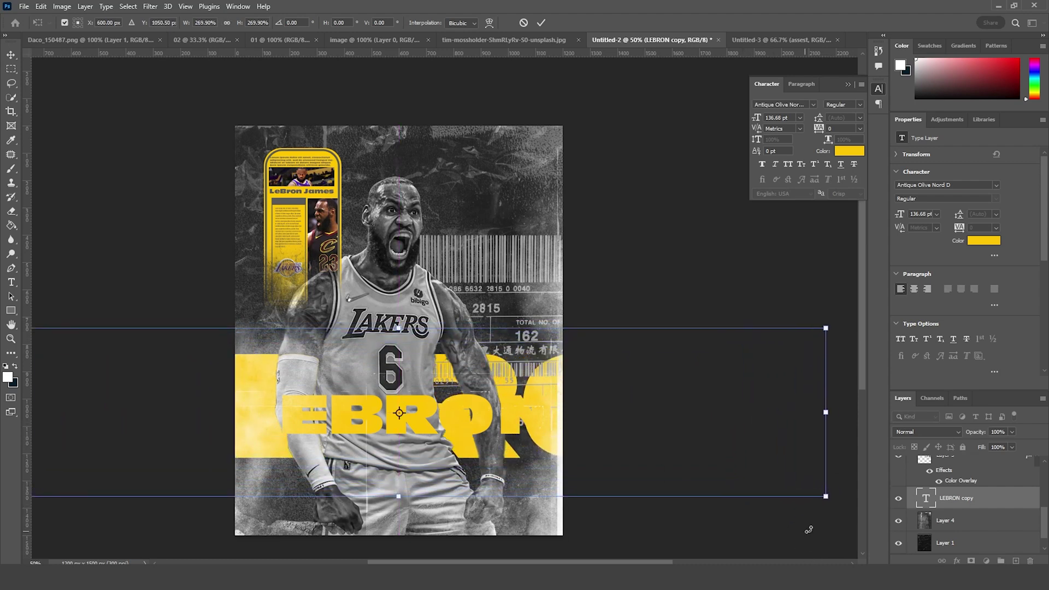
key(Return)
- Give the enlarged LEBRON copy a 7 px inside stroke in dark grey #504f4f and lower its fill to 0%
click(956, 561)
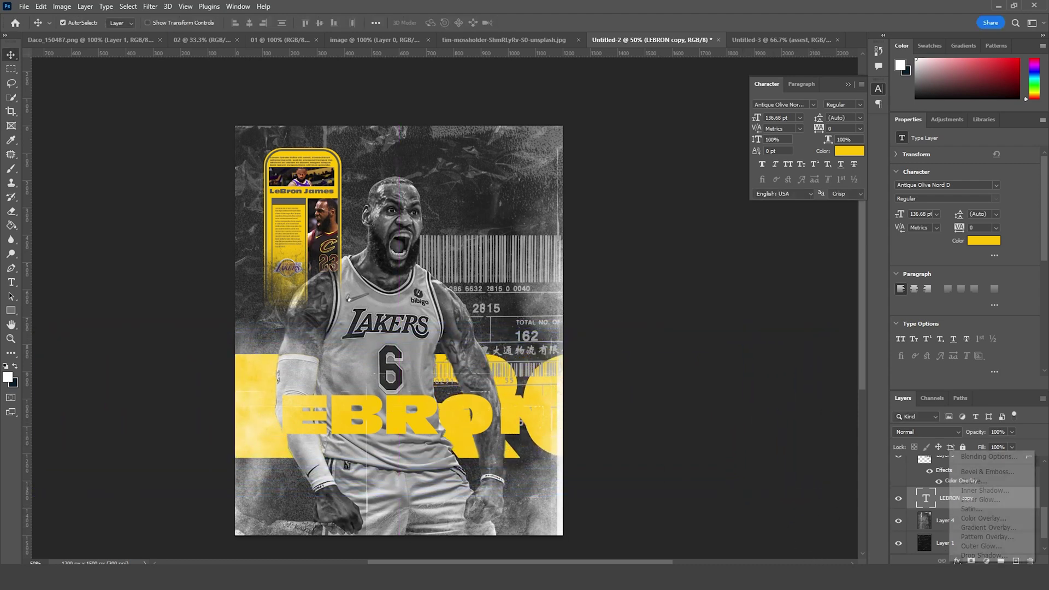
click(972, 436)
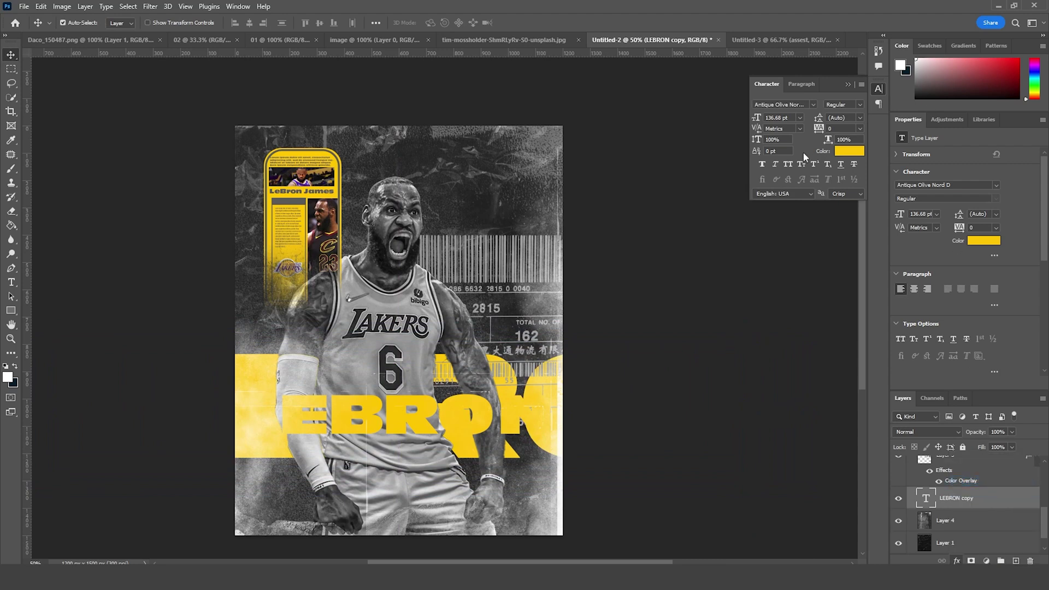
click(725, 181)
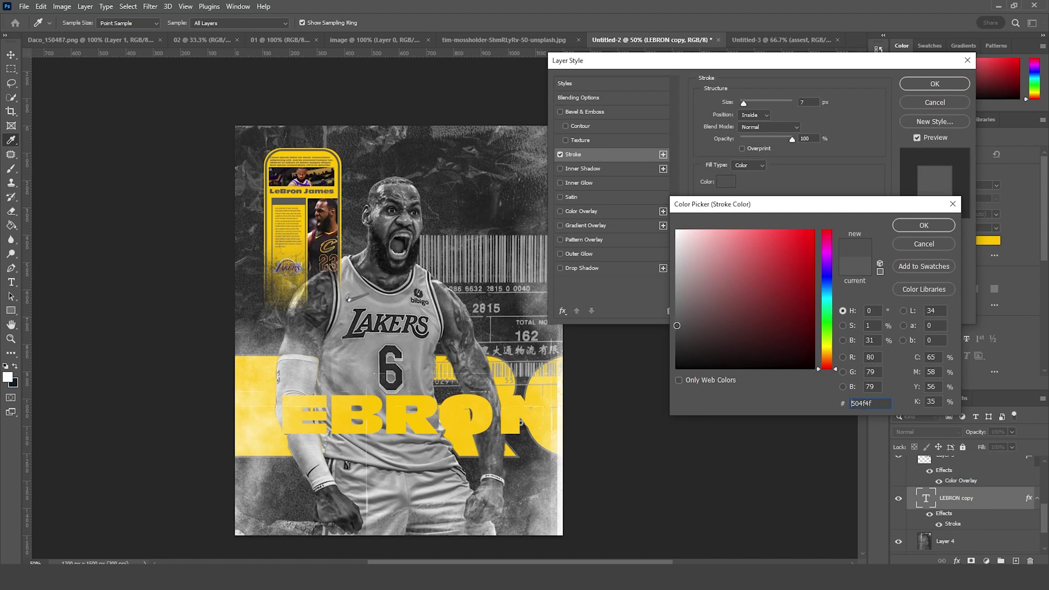
click(924, 225)
click(969, 82)
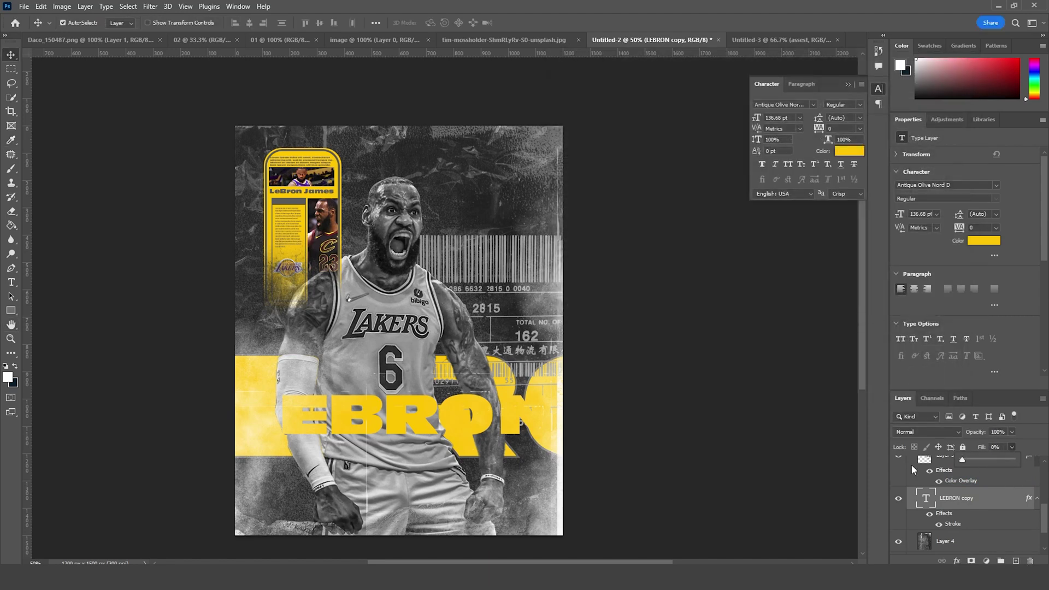
click(11, 55)
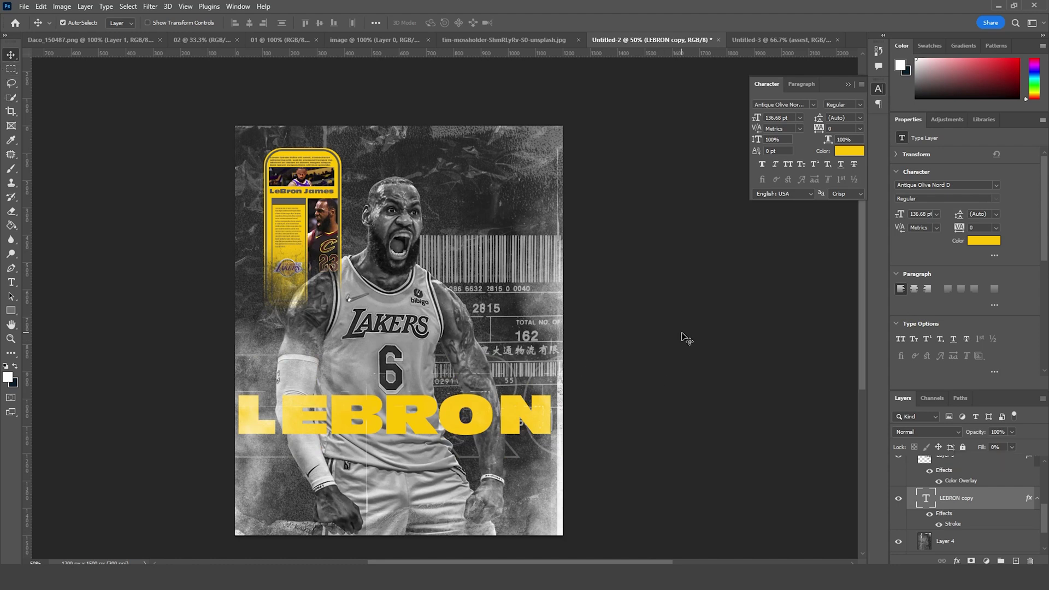
click(11, 282)
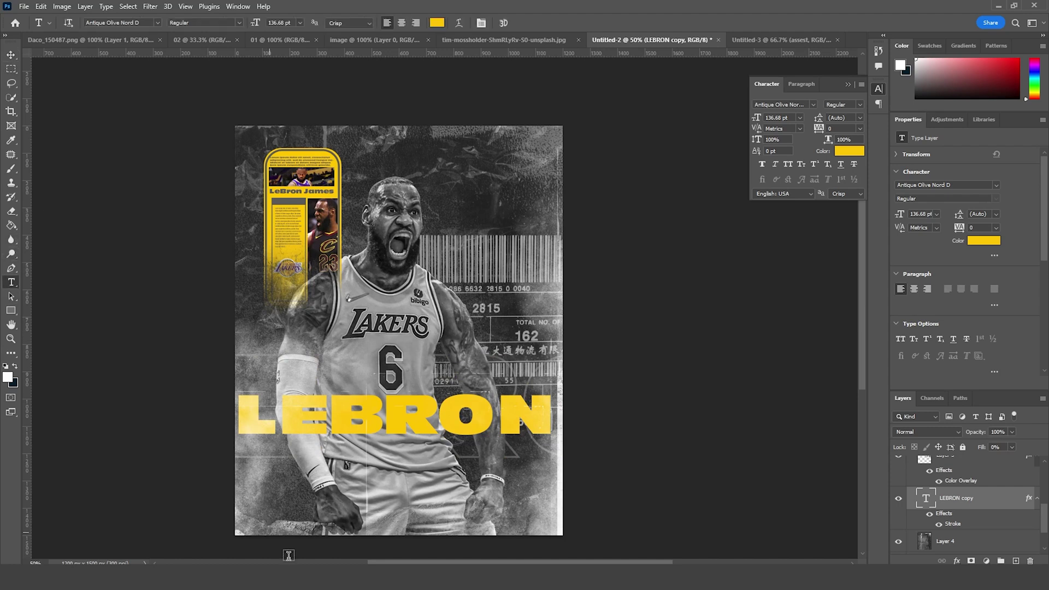
click(248, 450)
drag(240, 449, 370, 450)
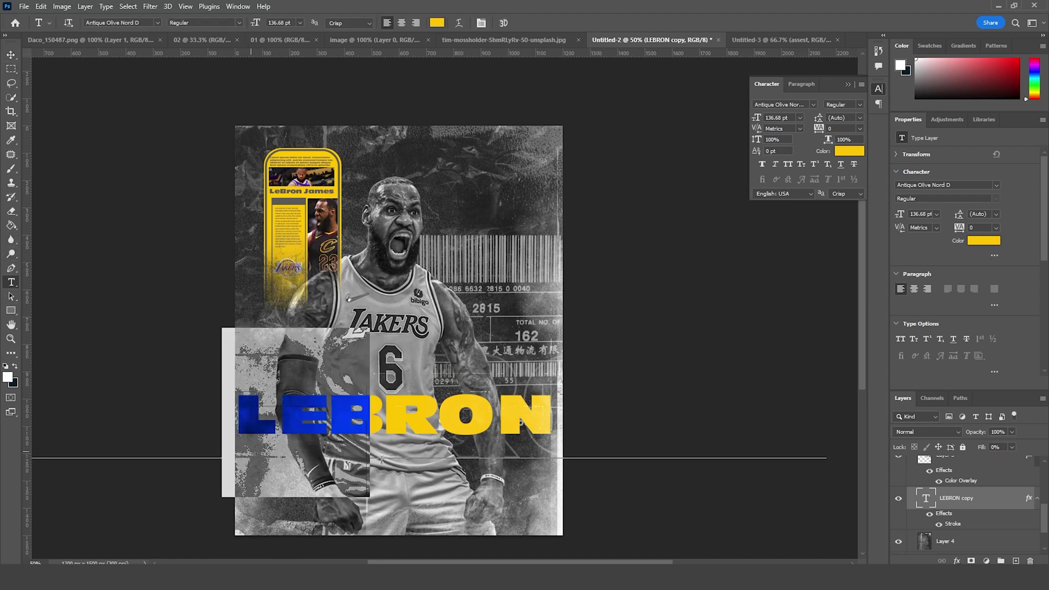
click(9, 55)
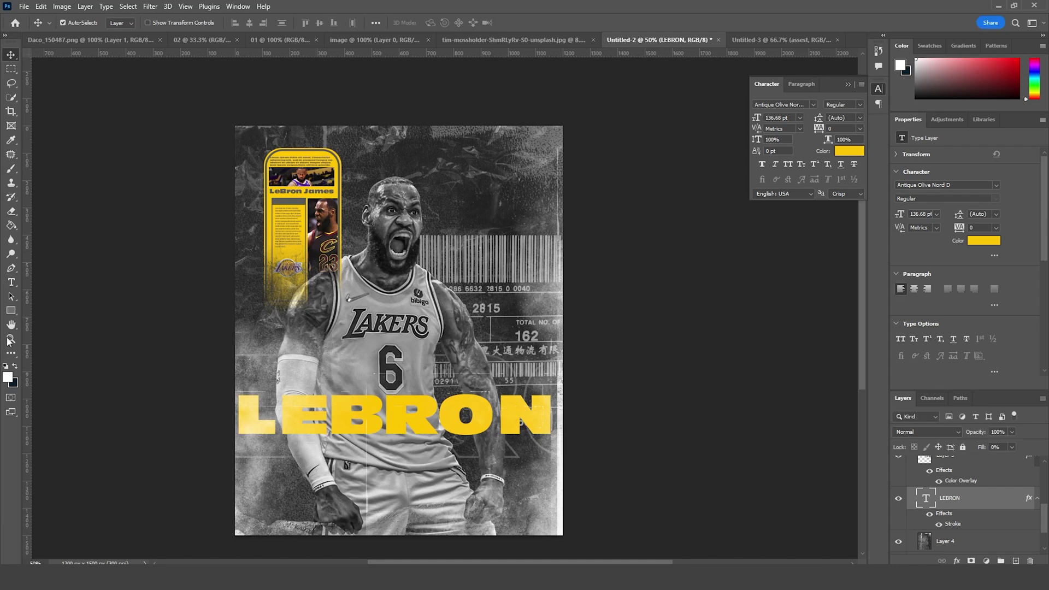
- Add a yellow Lorem ipsum paragraph in Antique Olive Nord D at 2.53 pt above the barcode, beside the player's head
click(11, 283)
drag(445, 162, 552, 194)
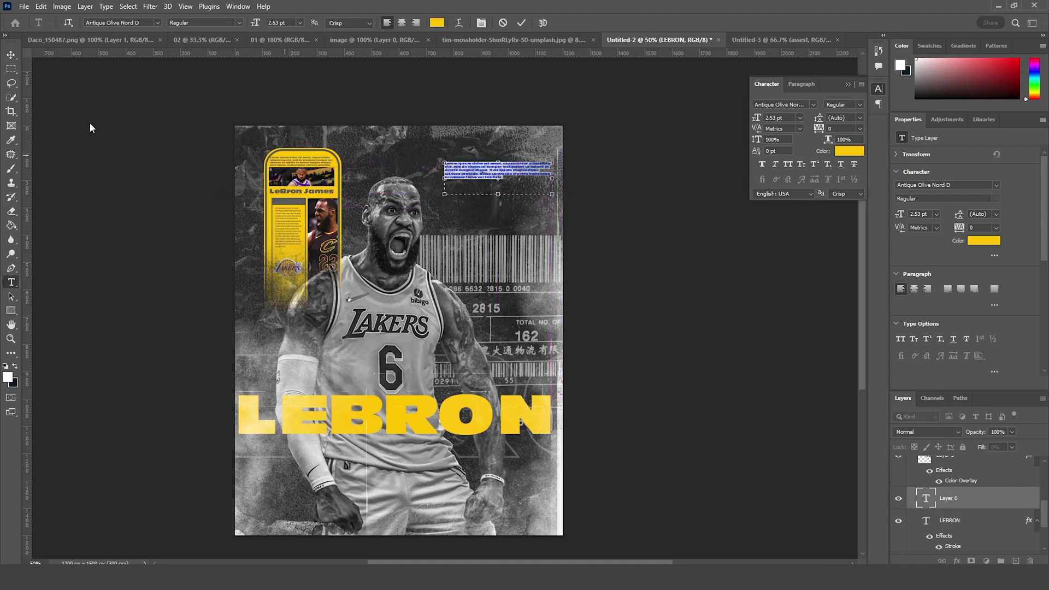
click(9, 54)
- Duplicate the Lorem ipsum paragraph to the poster's left edge below the LEBRON title and place its layer directly above Group 1
drag(482, 161, 293, 465)
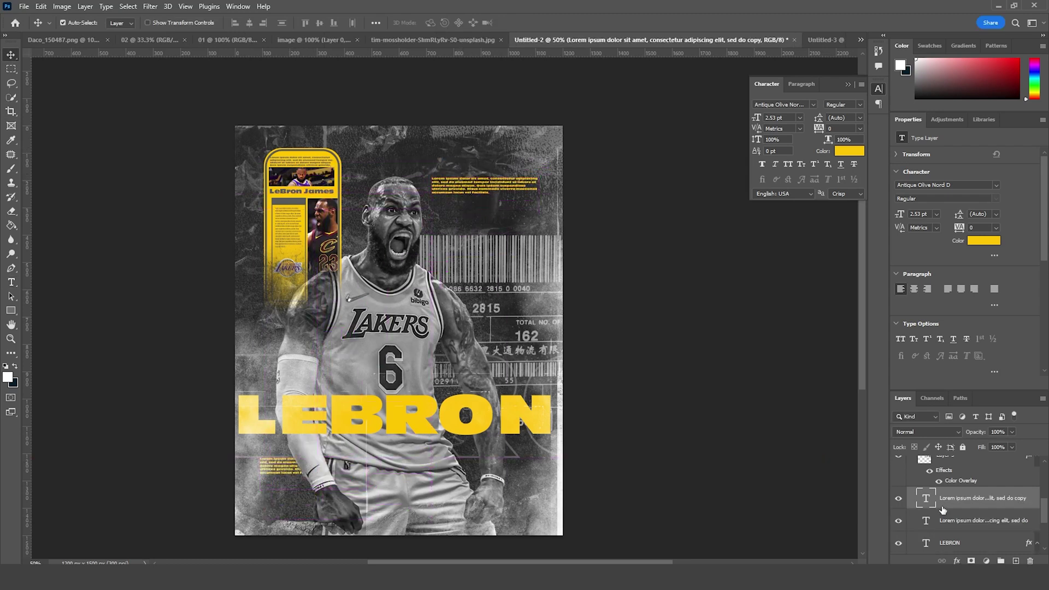
drag(938, 503, 916, 480)
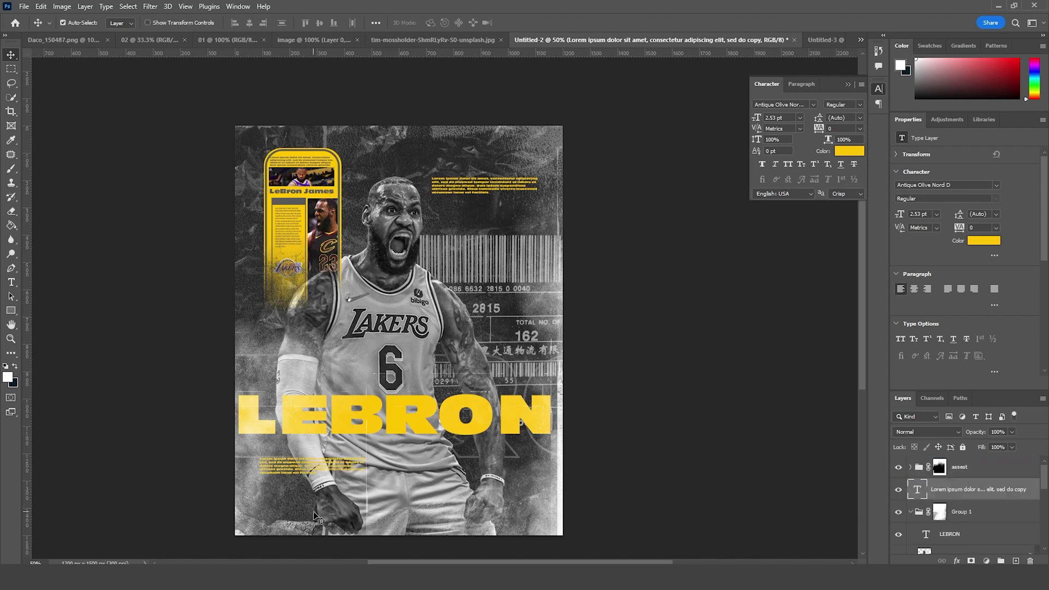
scroll(320, 499, down, 1)
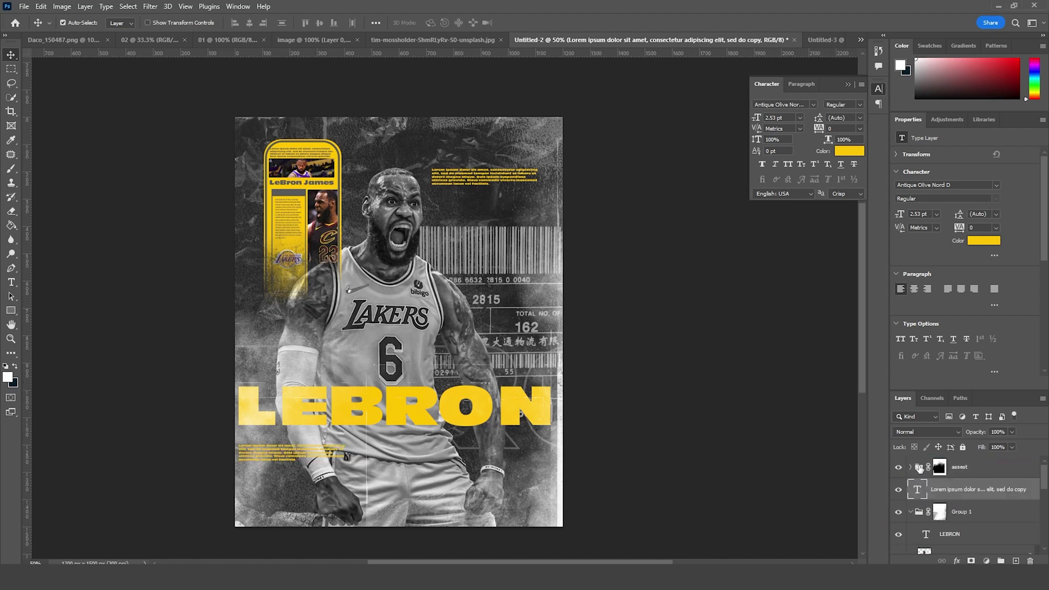
- Stamp all visible layers into a new layer above the assest group and set its Camera Raw shadows to +36 and clarity to +29
click(920, 468)
key(ctrl+shift+alt+e)
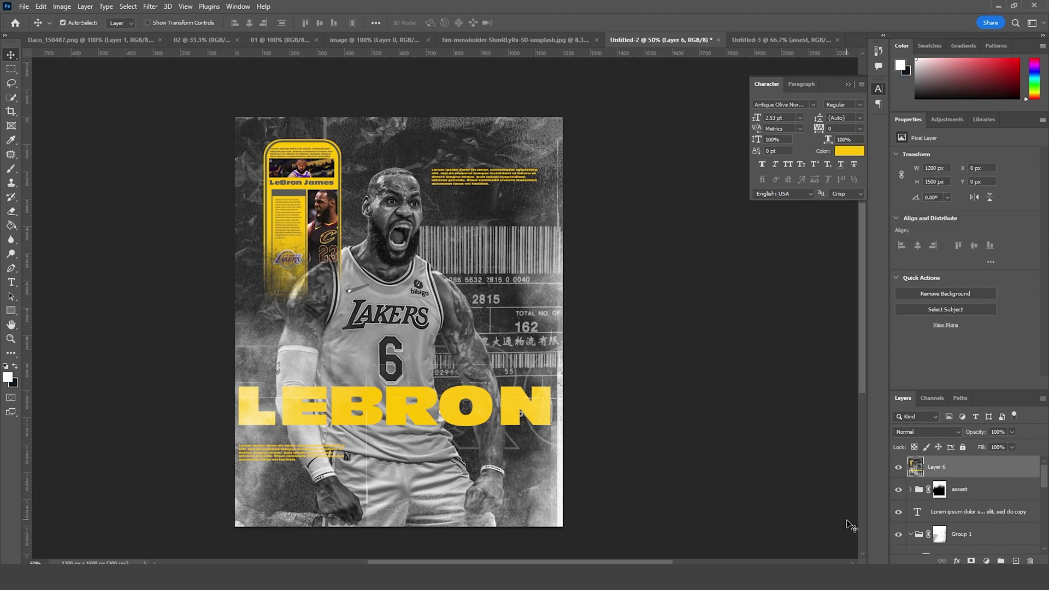
click(150, 7)
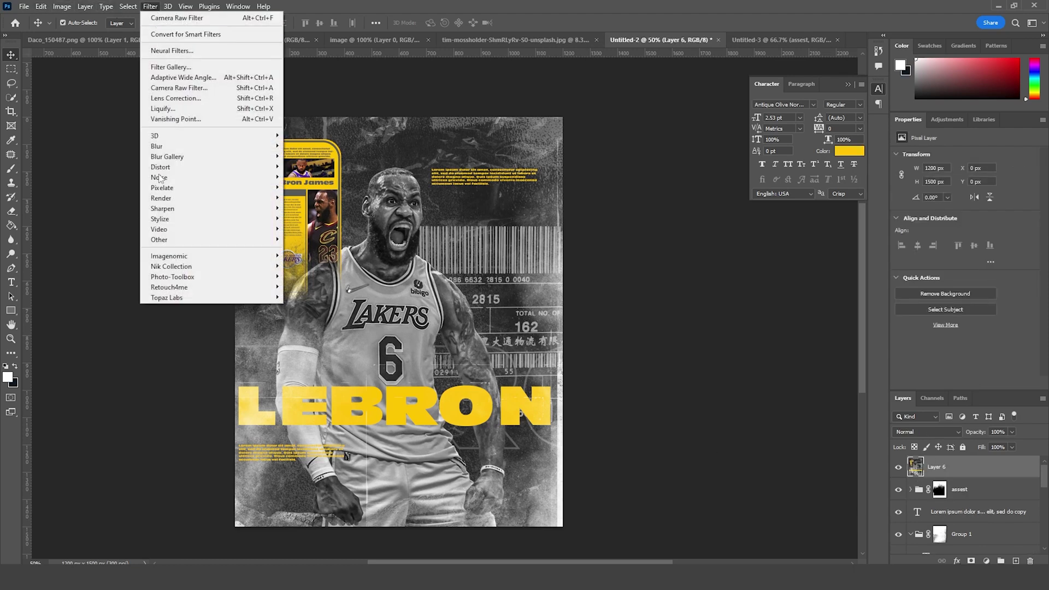
click(178, 90)
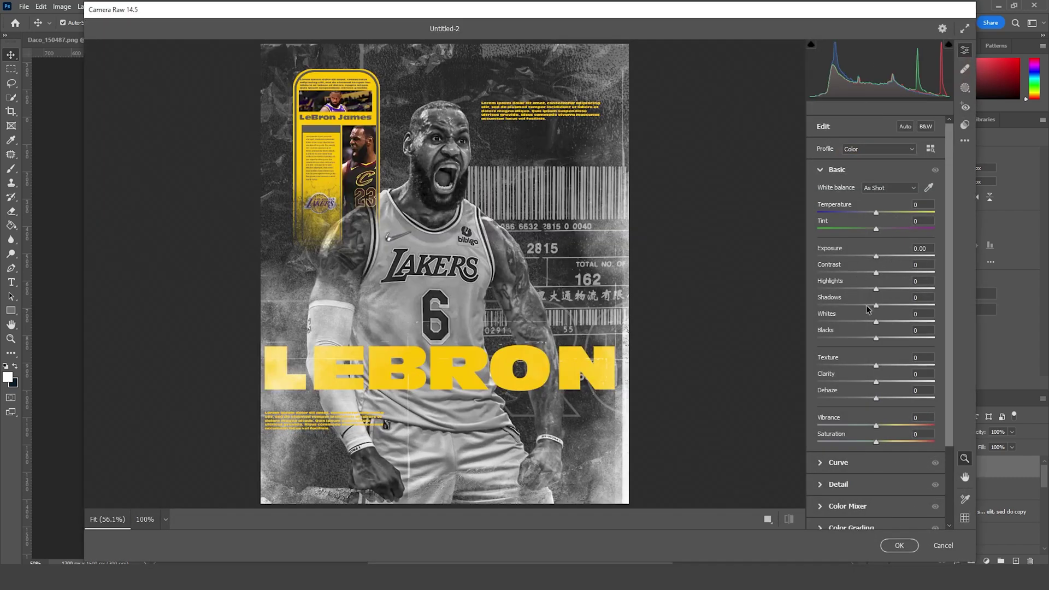
click(897, 306)
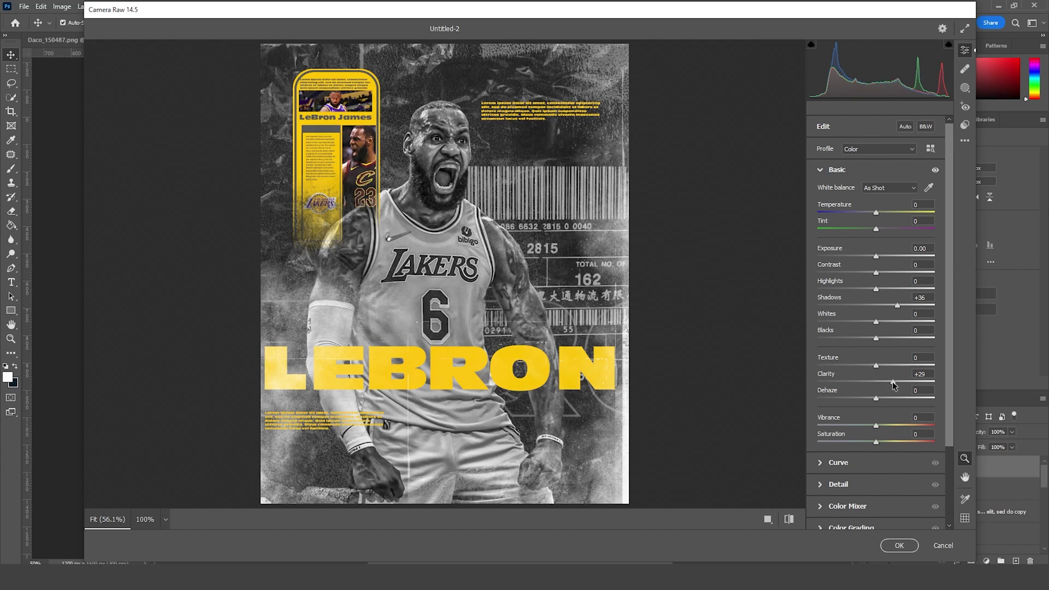
- Set the Camera Raw effects to grain 27 and vignetting -31
click(836, 484)
click(822, 414)
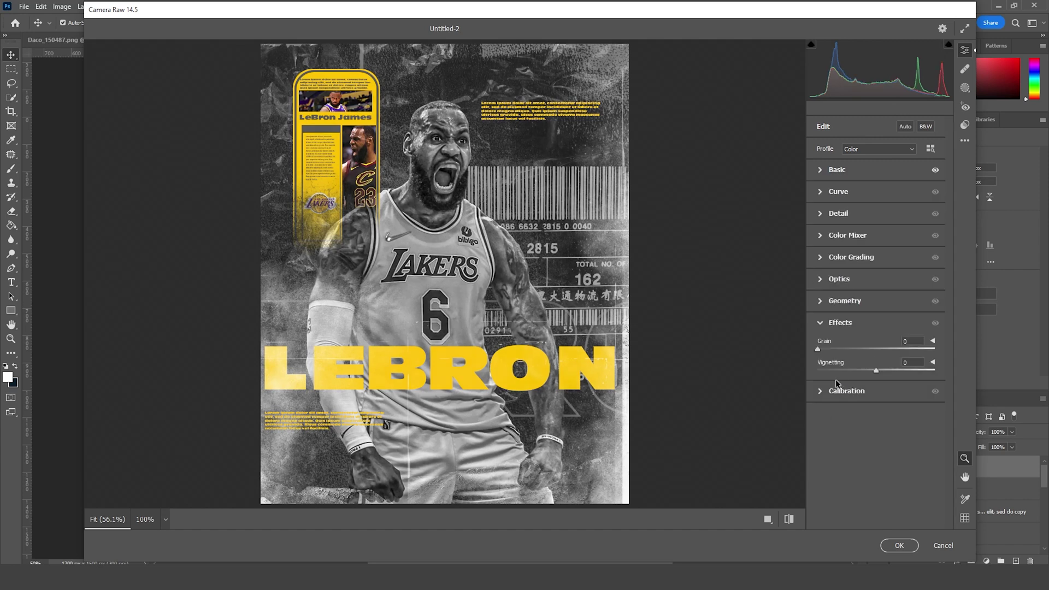
click(841, 348)
drag(847, 350, 859, 375)
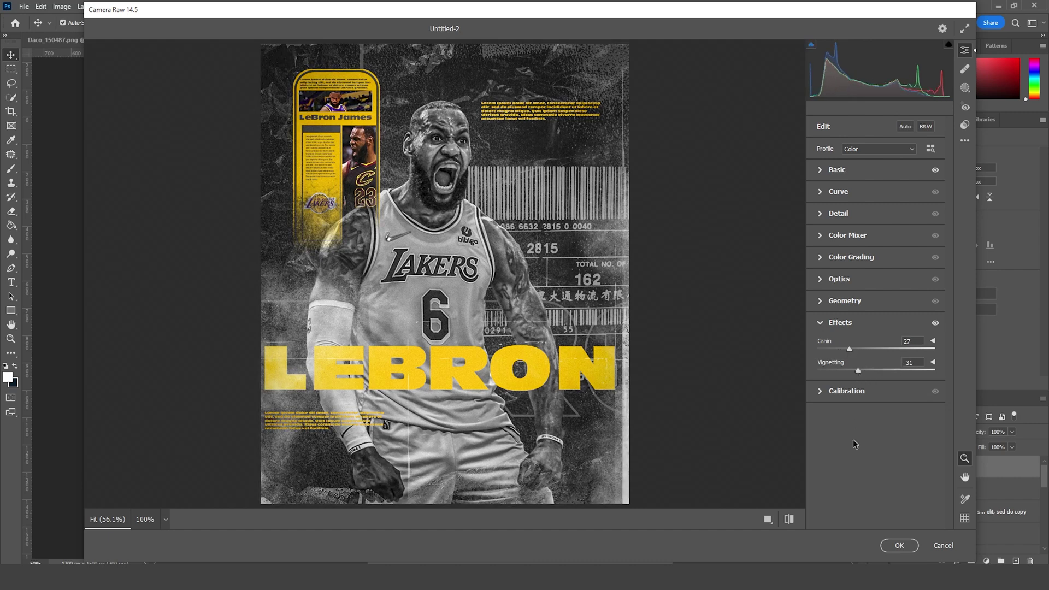